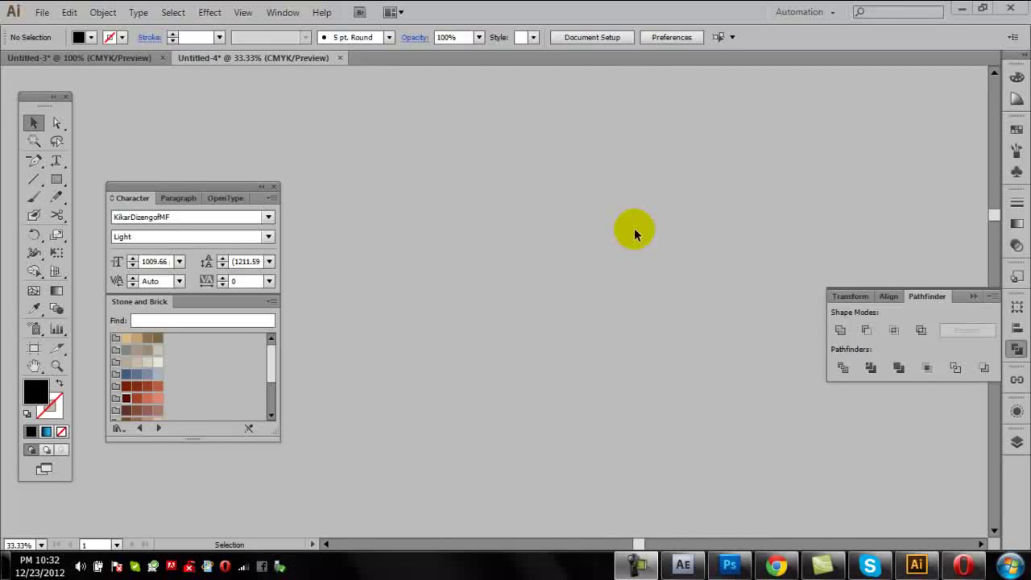
- Delete the red-and-brown knot and the black 8 together
scroll(521, 242, down, 2)
scroll(521, 242, up, 2)
scroll(521, 241, down, 4)
scroll(521, 238, down, 5)
scroll(528, 258, up, 1)
mouse_move(445, 363)
mouse_down()
mouse_move(760, 277)
mouse_move(693, 417)
mouse_up()
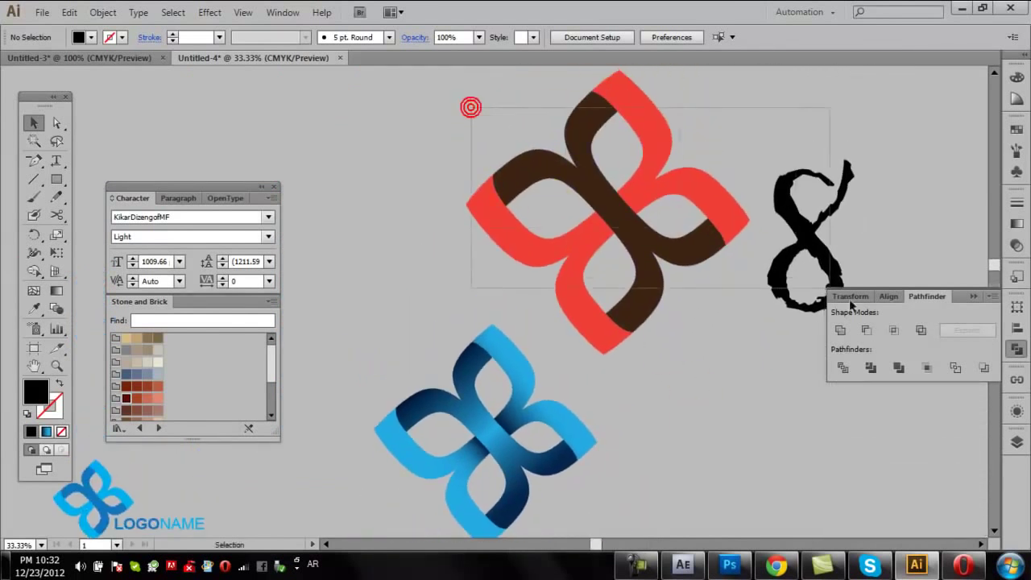
drag(472, 114, 838, 300)
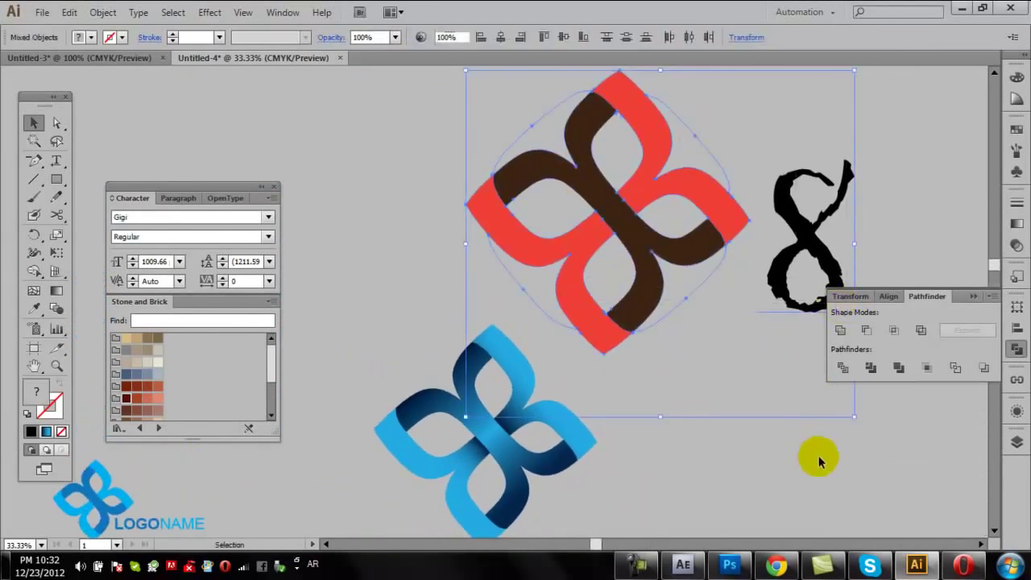
key(Delete)
- Delete the small logo copy with its LOGONAME text
scroll(765, 410, down, 3)
scroll(753, 449, left, 4)
scroll(886, 282, down, 3)
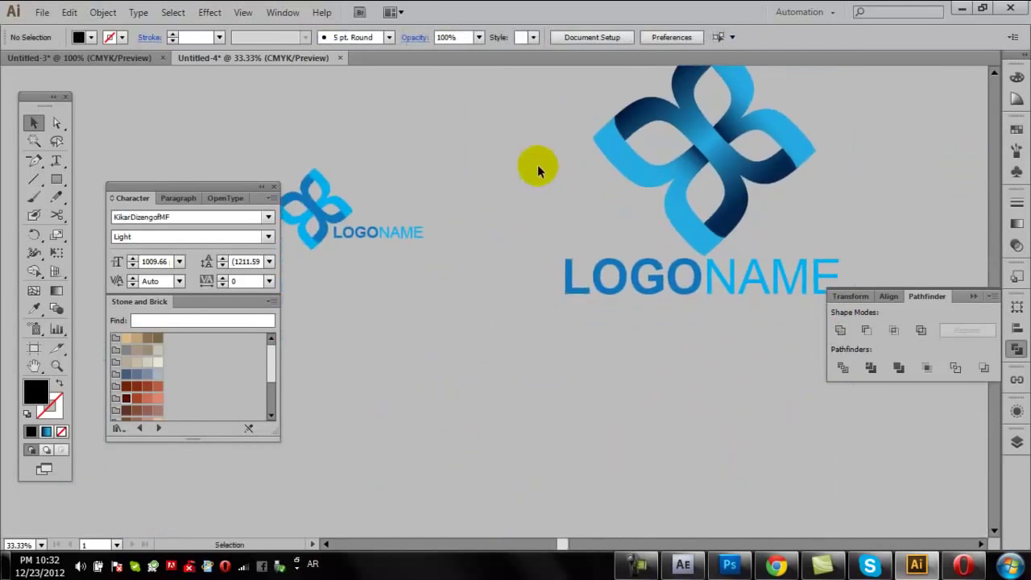
drag(511, 145, 302, 306)
key(Delete)
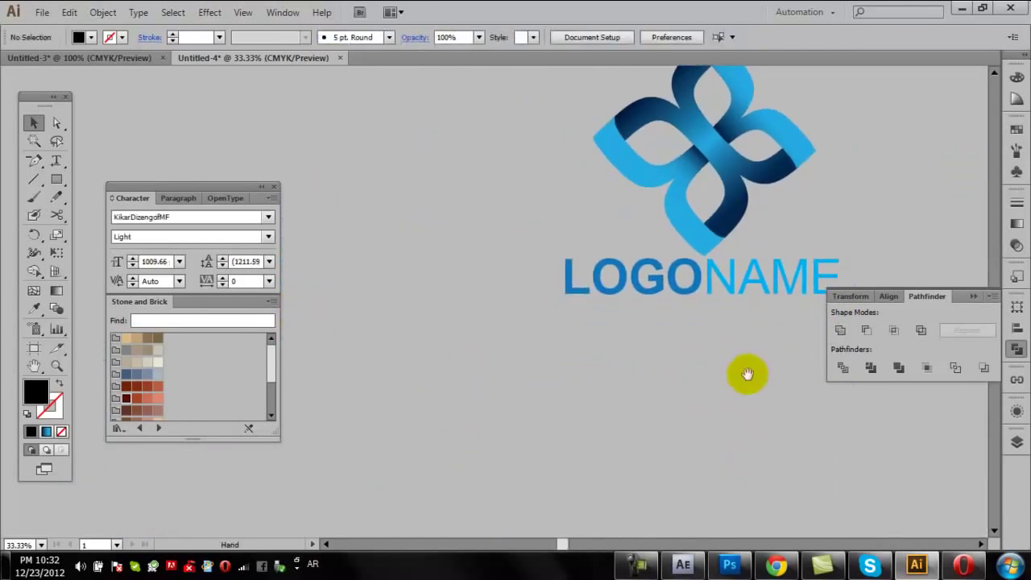
- Centre and zoom the view onto the blue logo and LOGONAME
drag(871, 245, 743, 371)
click(56, 366)
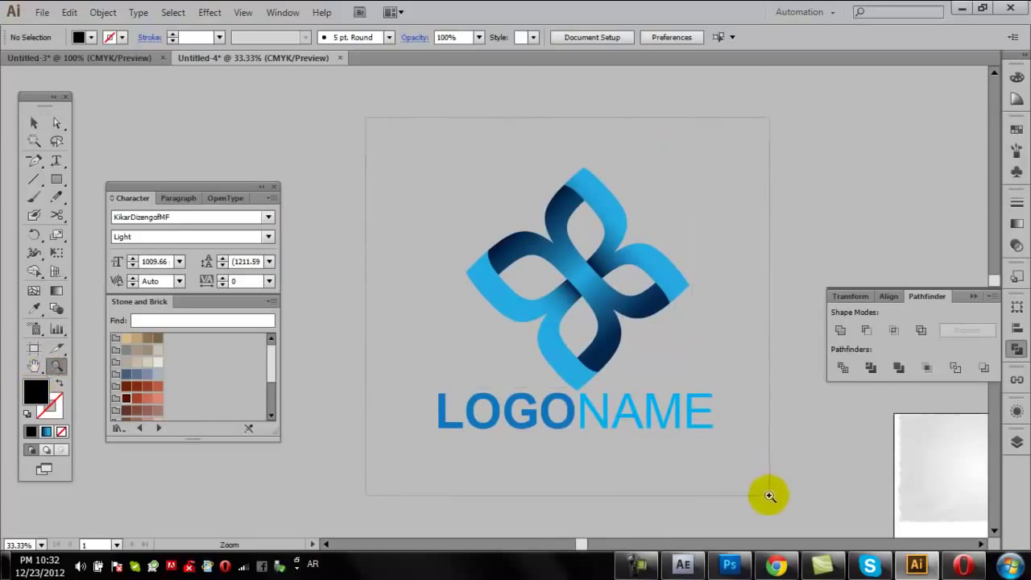
drag(687, 377, 762, 487)
drag(383, 217, 427, 216)
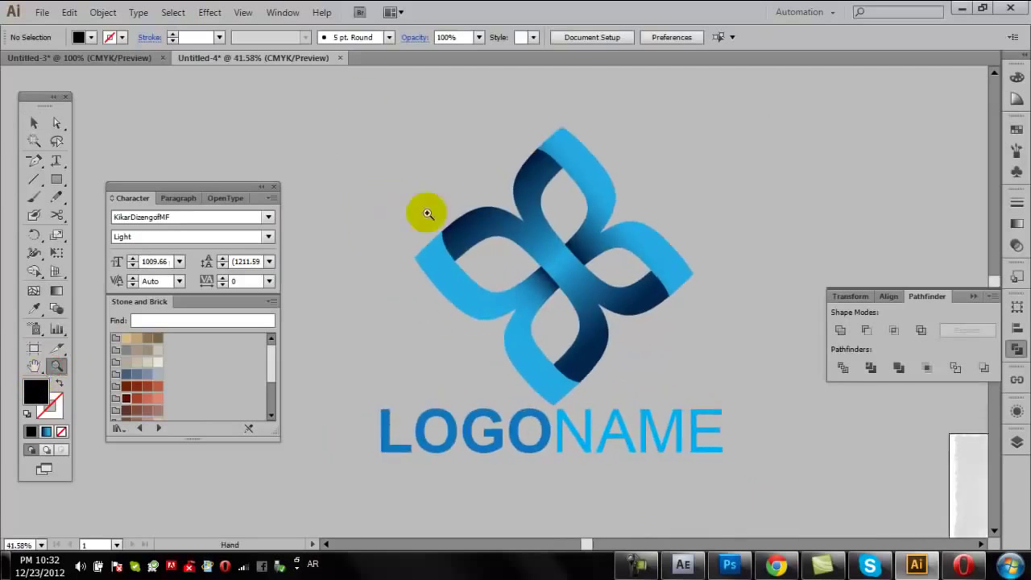
- Delete the textured image from the artboard
scroll(788, 292, down, 1)
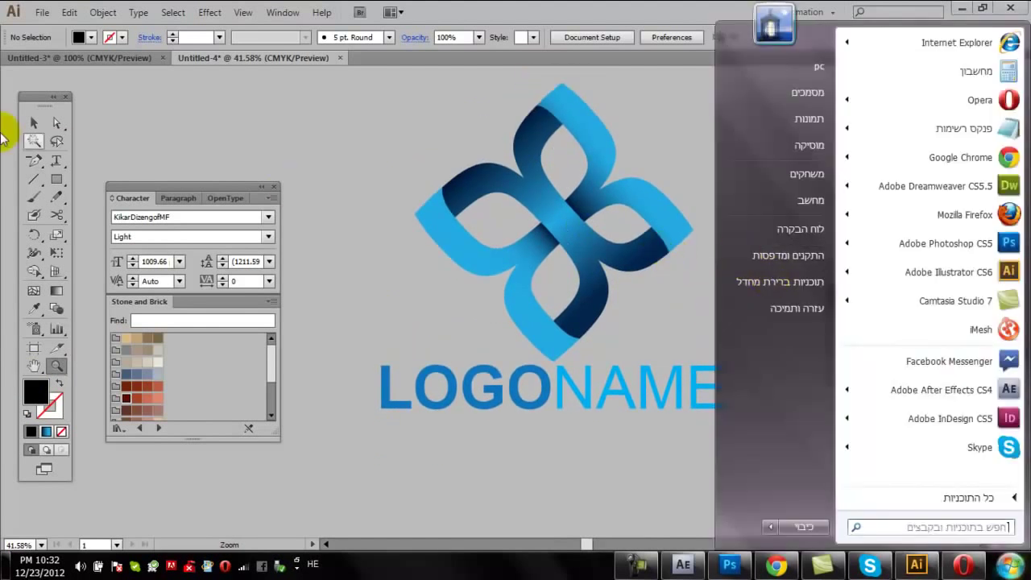
click(29, 119)
click(759, 186)
click(566, 357)
key(Delete)
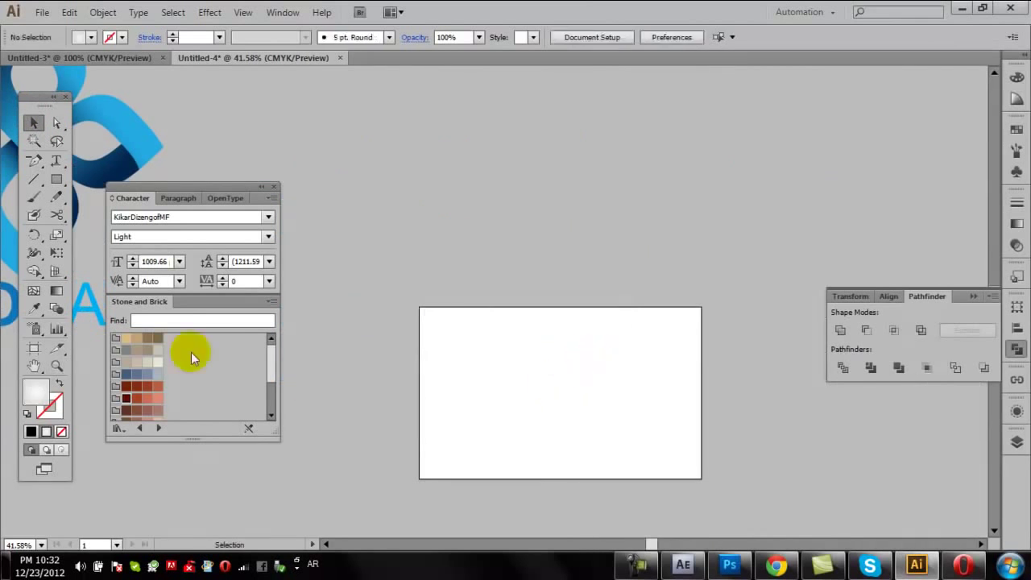
- Zoom the empty white artboard to 100%
click(432, 292)
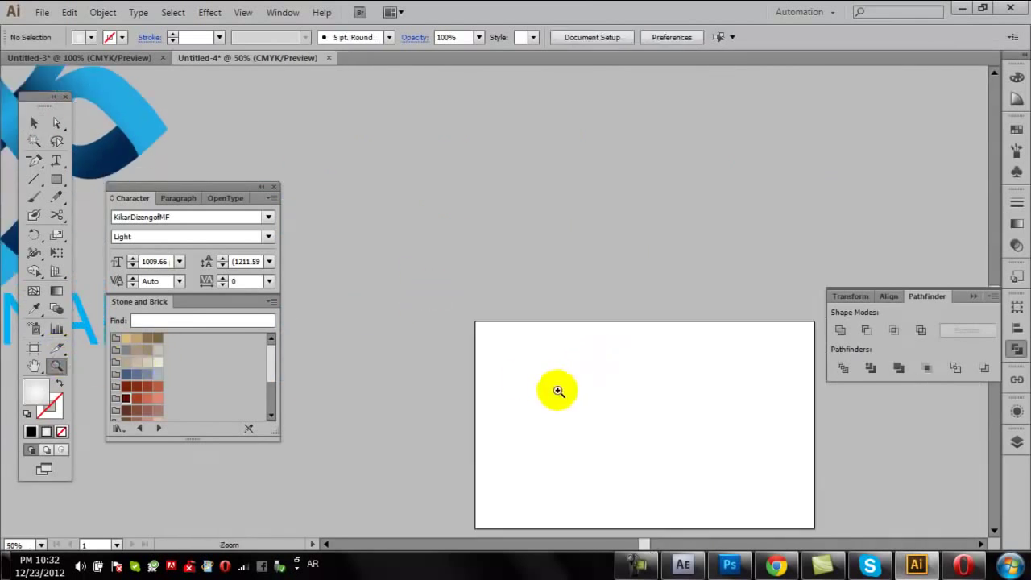
click(596, 404)
click(574, 365)
alt+click(516, 251)
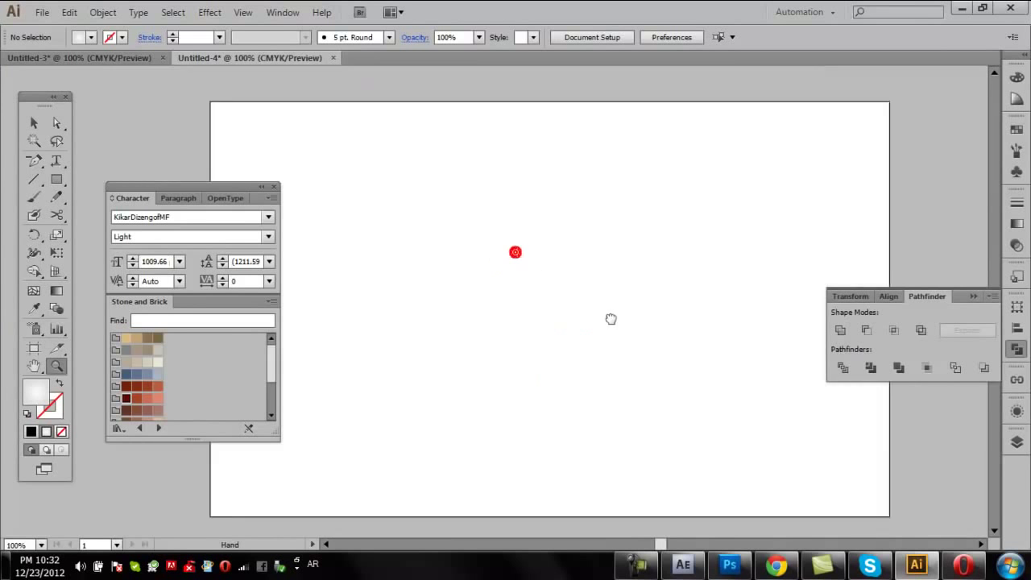
- Pull out and close the Stone and Brick swatches panel
click(30, 122)
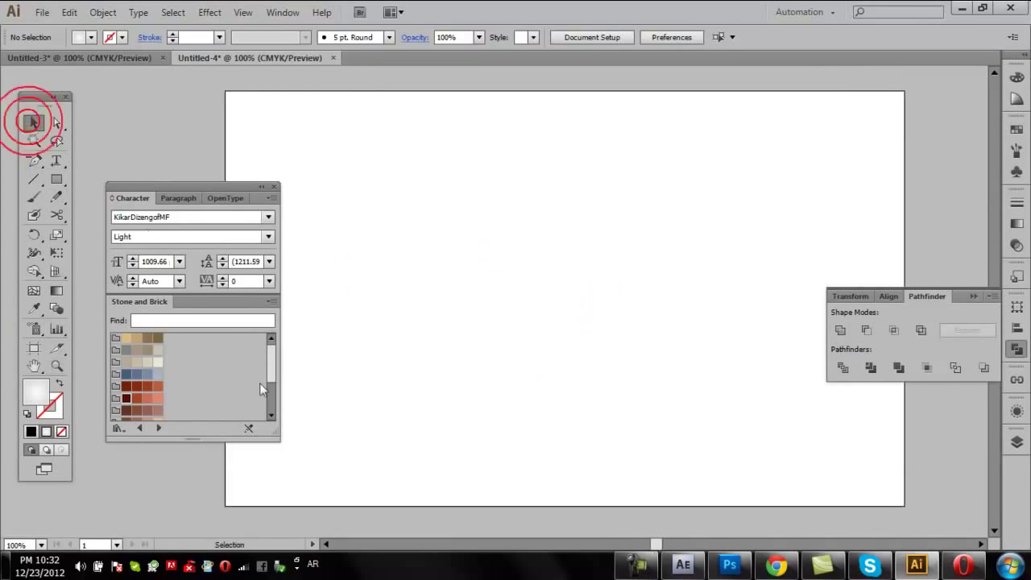
drag(218, 299, 532, 291)
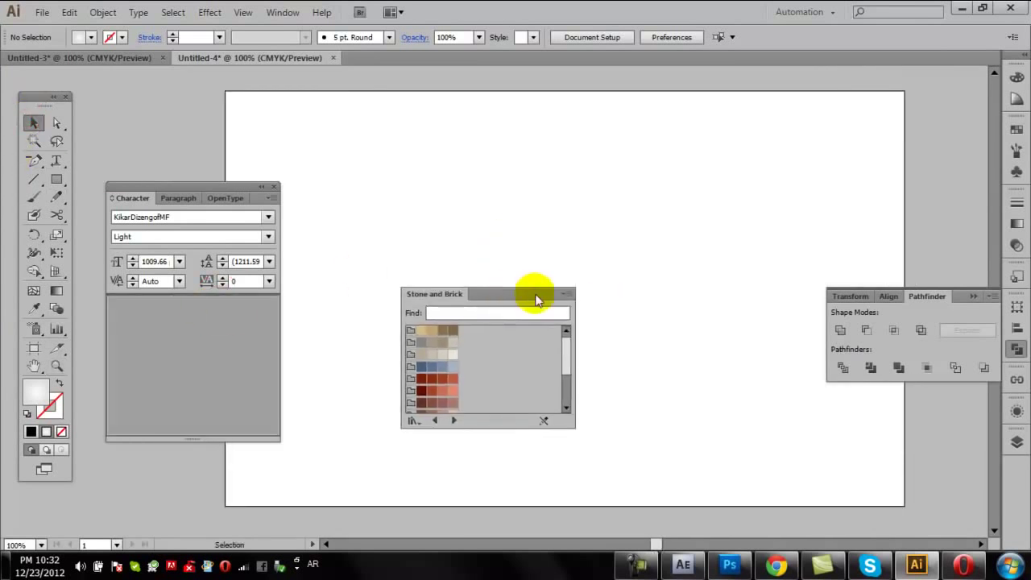
click(569, 283)
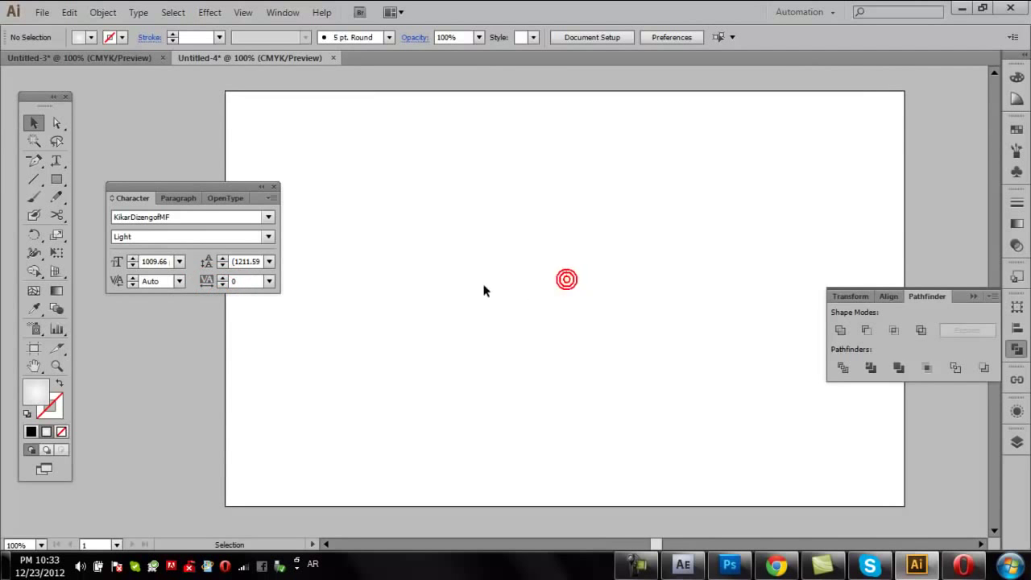
- Collapse the Character panel and dock it at the upper right
mouse_move(230, 185)
mouse_down()
mouse_move(825, 166)
mouse_move(829, 186)
mouse_up()
click(821, 186)
mouse_move(715, 182)
mouse_down()
mouse_move(290, 196)
mouse_move(950, 153)
mouse_up()
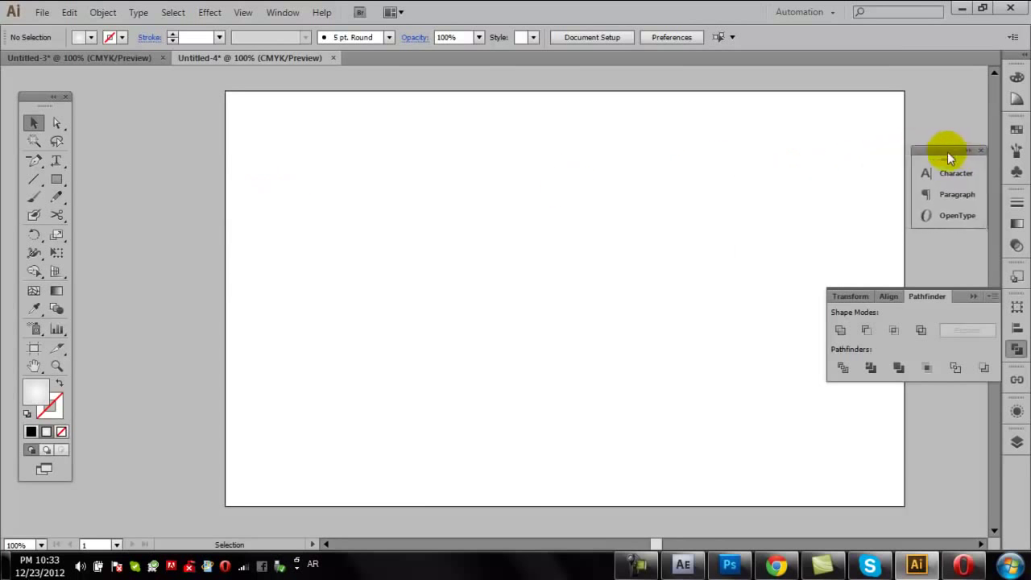
- Type the black 8 glyph with the Right-To-Left Type tool and move it mid-artboard
click(56, 160)
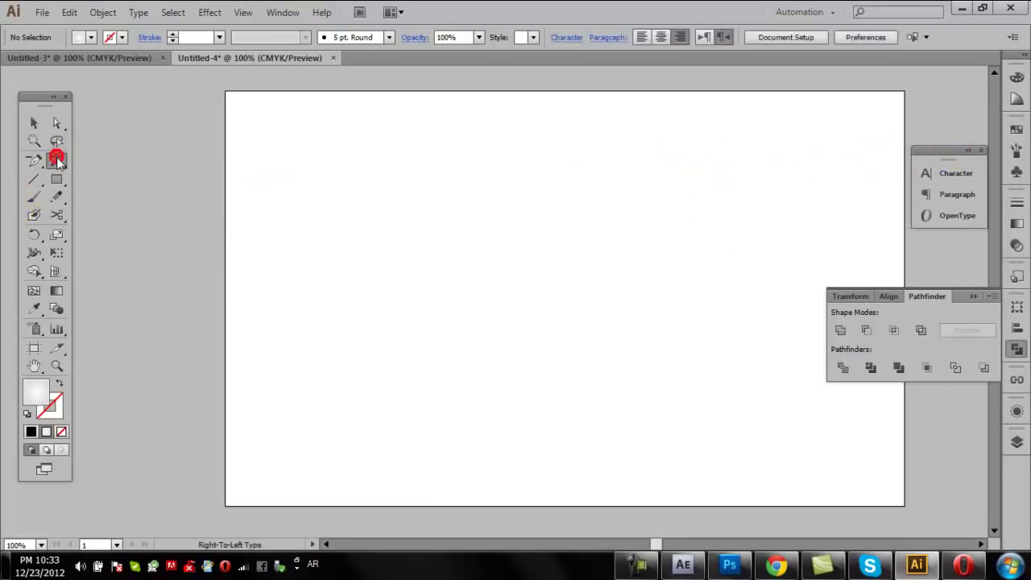
click(454, 255)
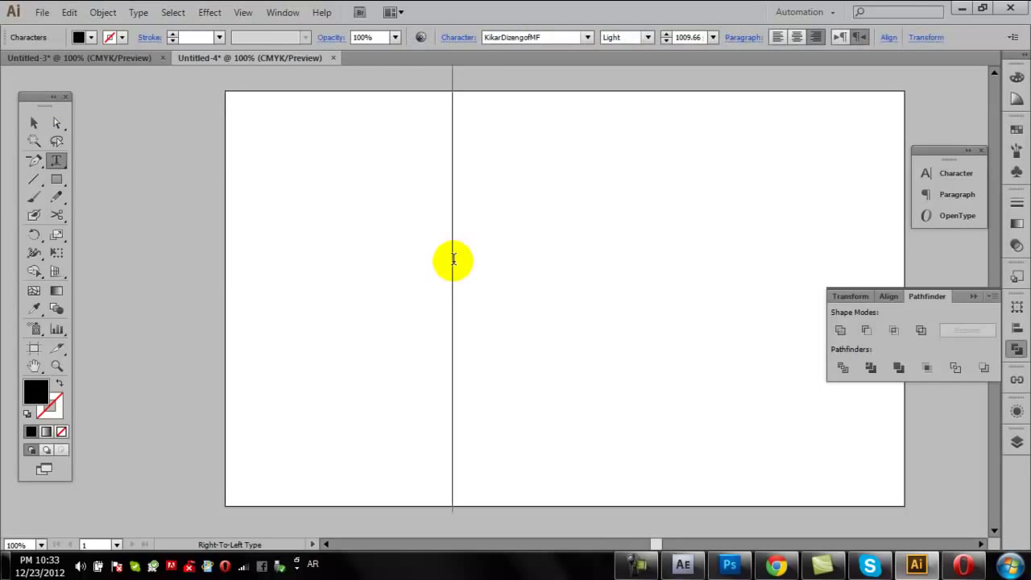
text(ס)
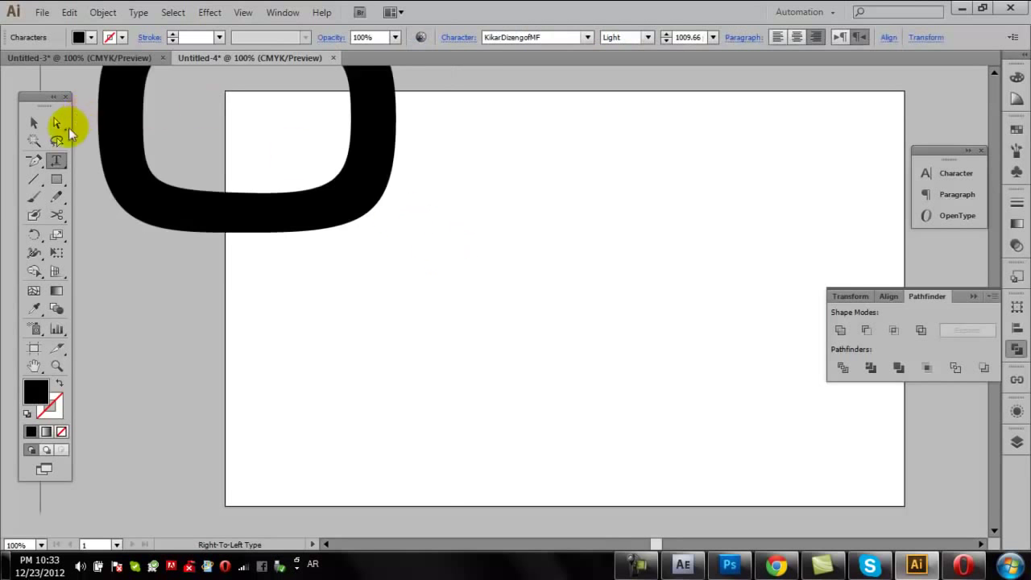
click(35, 124)
drag(273, 206, 524, 472)
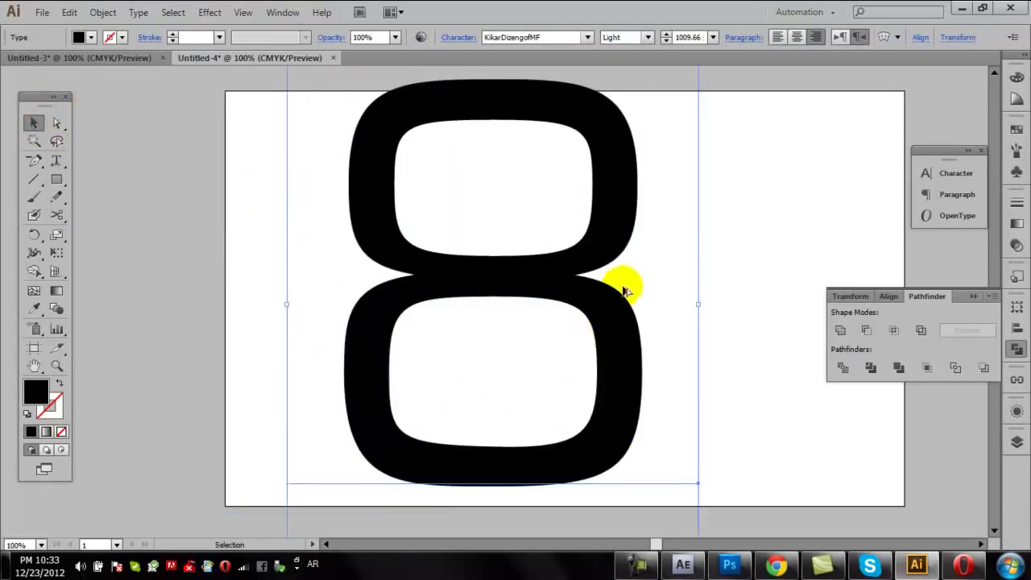
- Scale the 8 down by a corner handle and centre it on the artboard
key(ctrl+minus)
scroll(630, 256, down, 1)
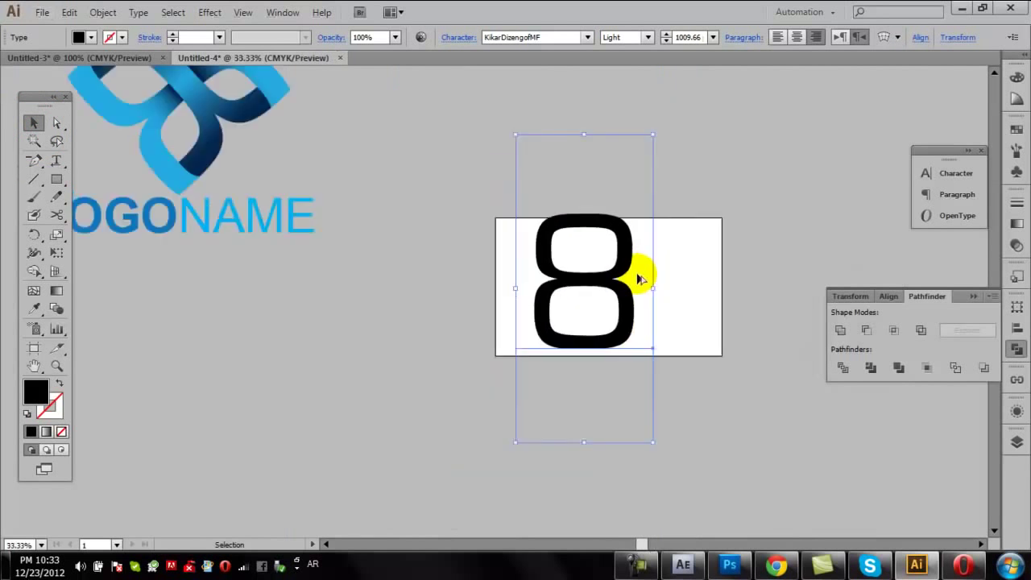
click(650, 443)
click(621, 330)
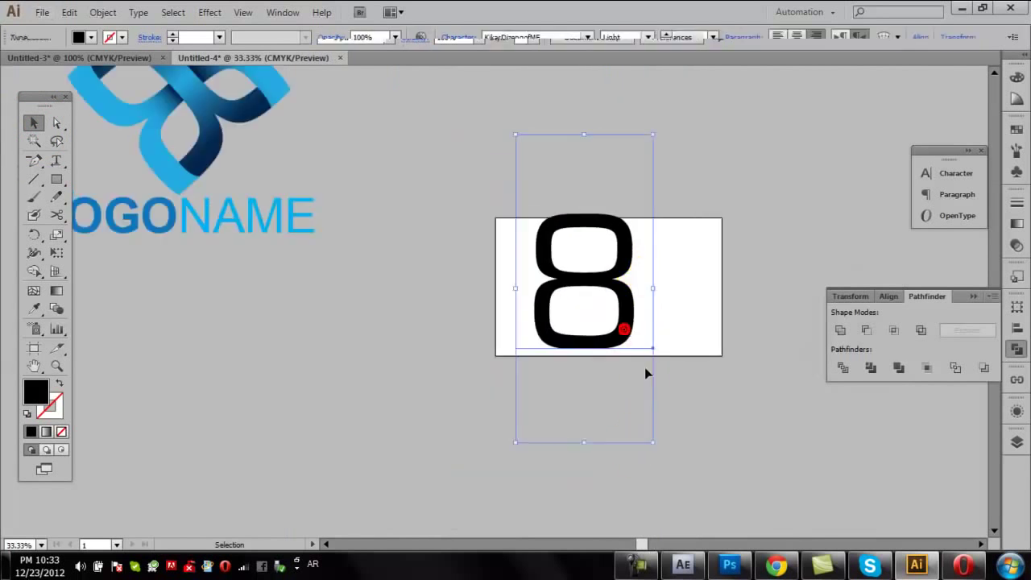
drag(649, 443, 562, 238)
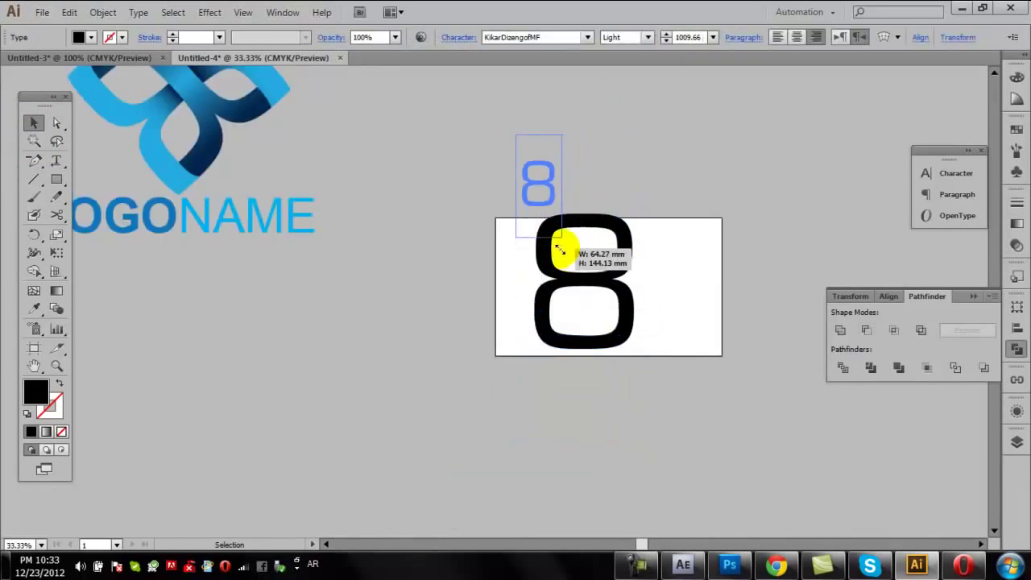
mouse_move(539, 186)
mouse_down()
mouse_move(612, 315)
mouse_move(632, 321)
mouse_move(624, 290)
mouse_up()
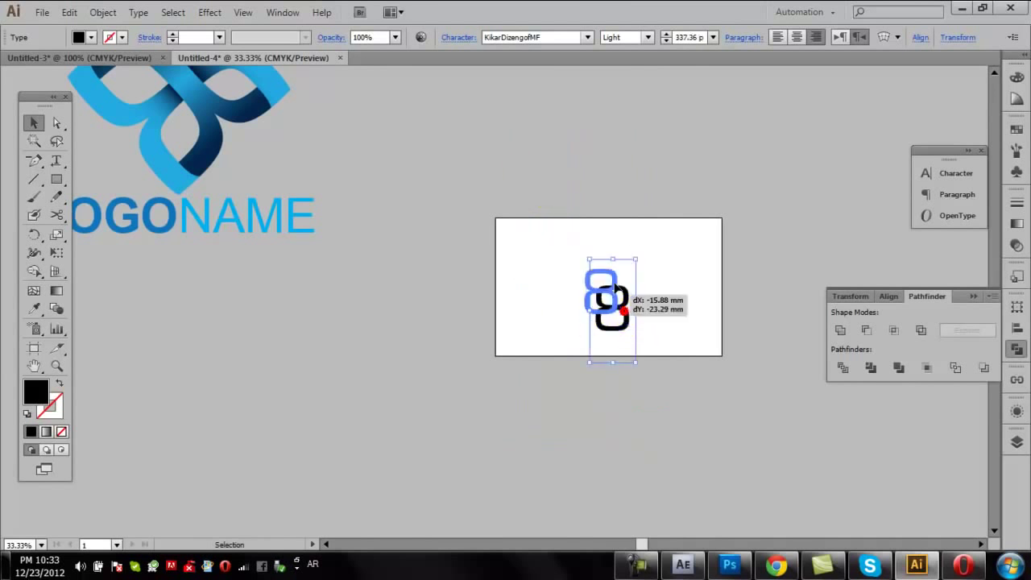
- Zoom in closely on the 8
click(58, 366)
drag(442, 193, 778, 420)
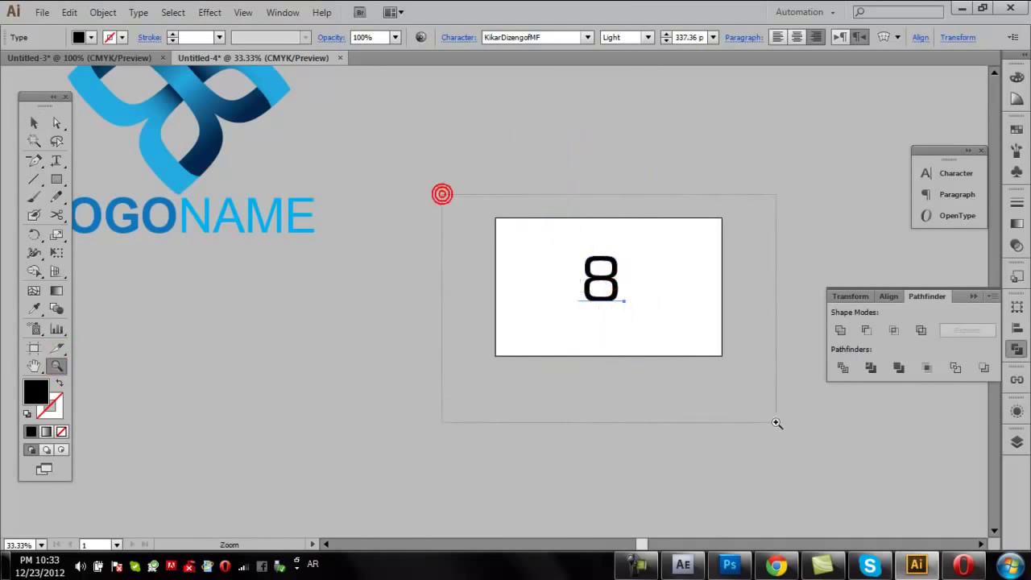
drag(283, 115, 701, 351)
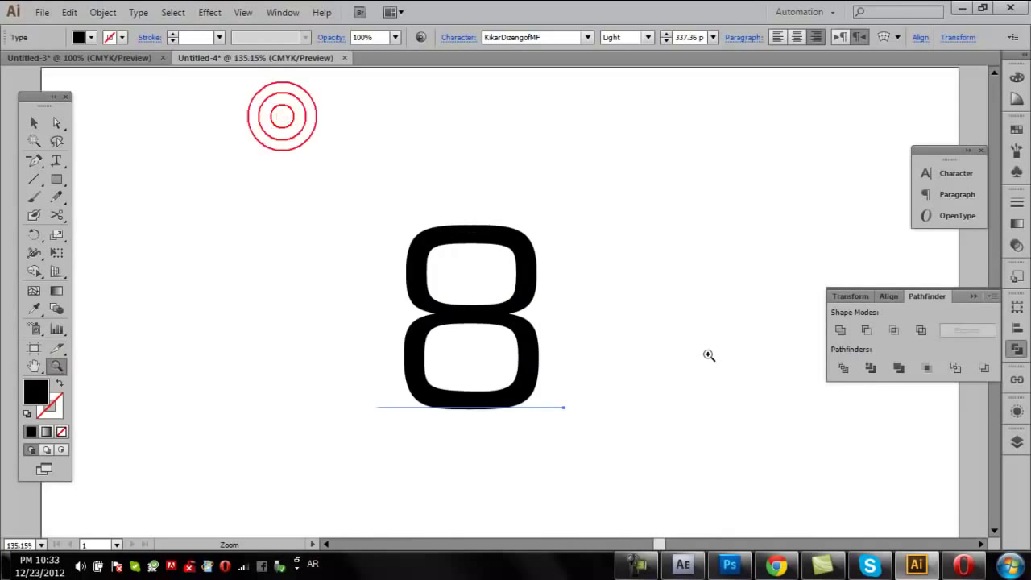
click(31, 123)
- Duplicate the 8 to the right and expand both 8s into shapes
mouse_move(503, 240)
mouse_down()
mouse_move(505, 229)
mouse_move(668, 239)
mouse_up()
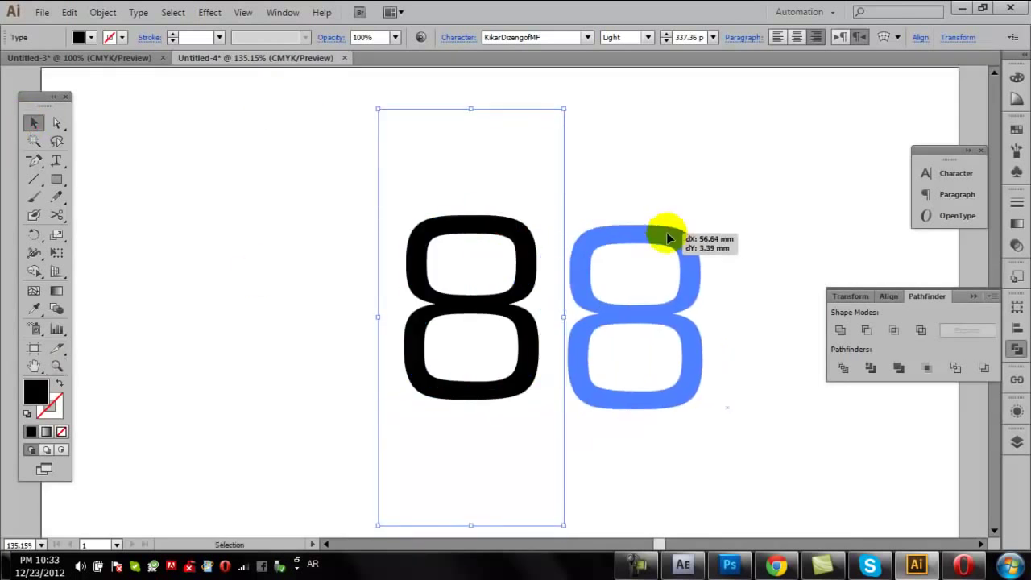
drag(238, 110, 562, 332)
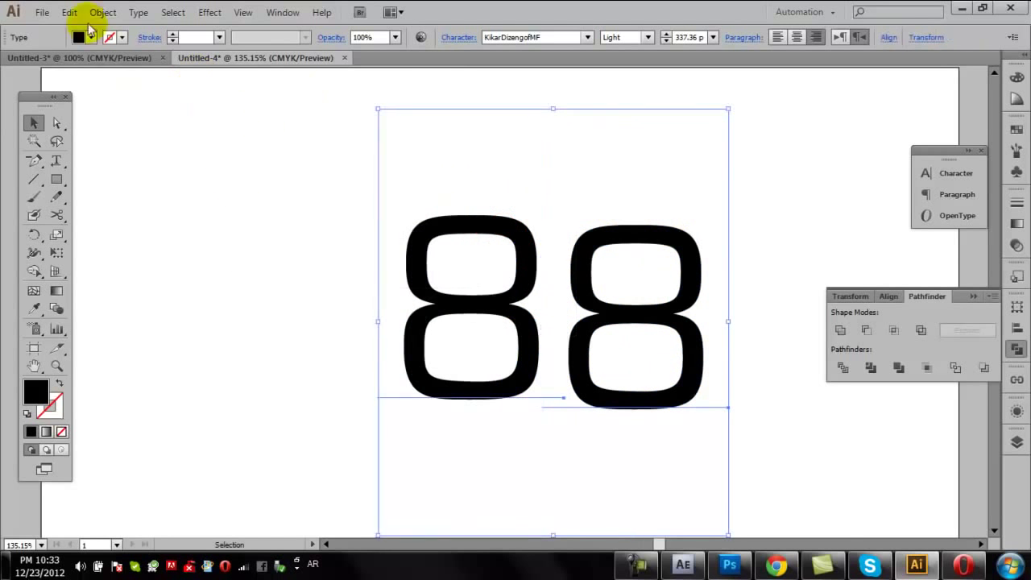
click(102, 13)
click(142, 176)
click(472, 370)
- Rotate the right 8 by 90° so it lies sideways
right_click(499, 353)
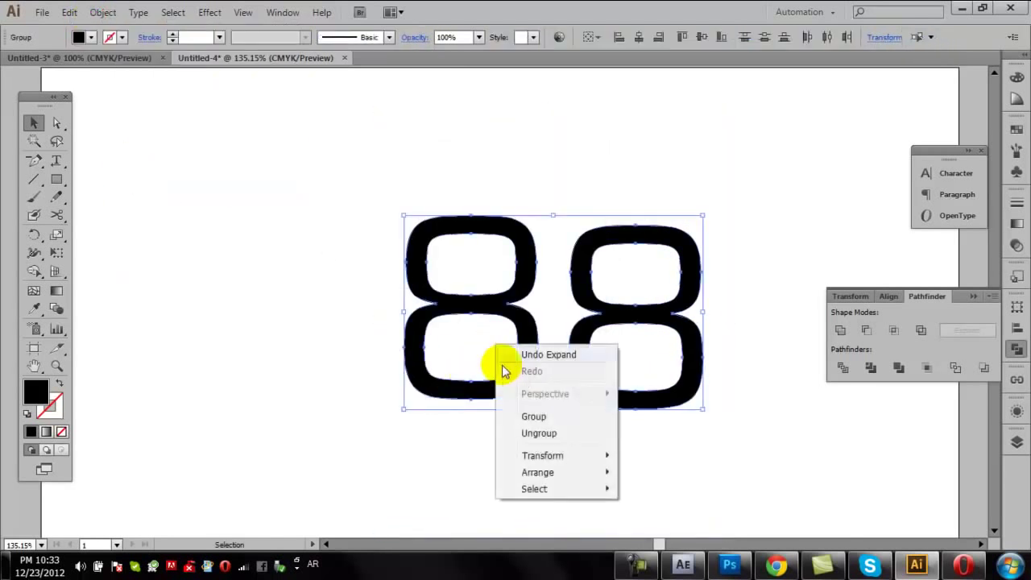
click(302, 314)
click(605, 237)
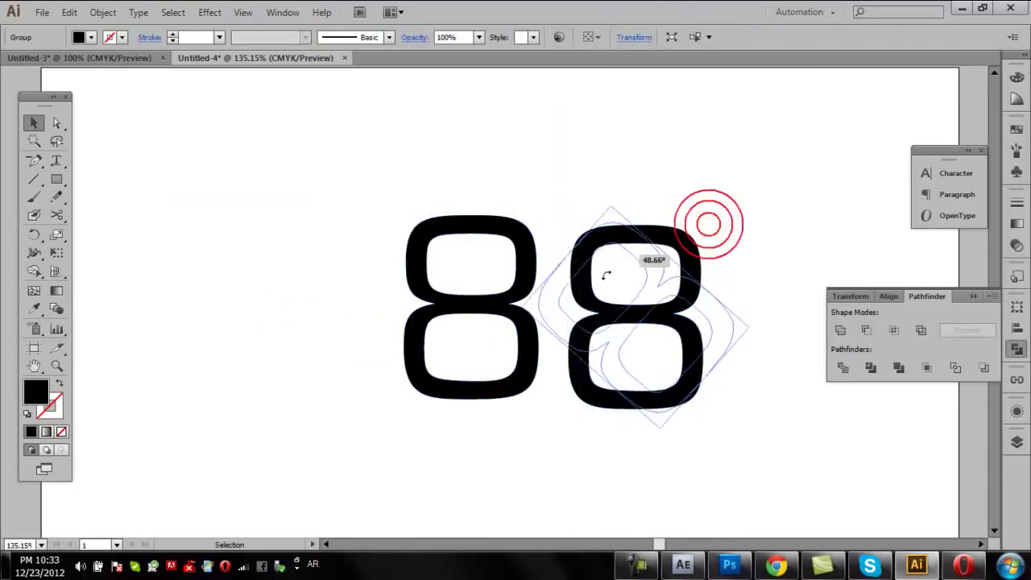
drag(708, 223, 596, 289)
mouse_move(690, 241)
mouse_down()
mouse_move(706, 224)
mouse_move(702, 346)
mouse_up()
drag(663, 281, 661, 270)
- Place the sideways 8 over the left 8, aligning both horizontal and vertical centres
drag(565, 274, 494, 272)
drag(602, 198, 444, 384)
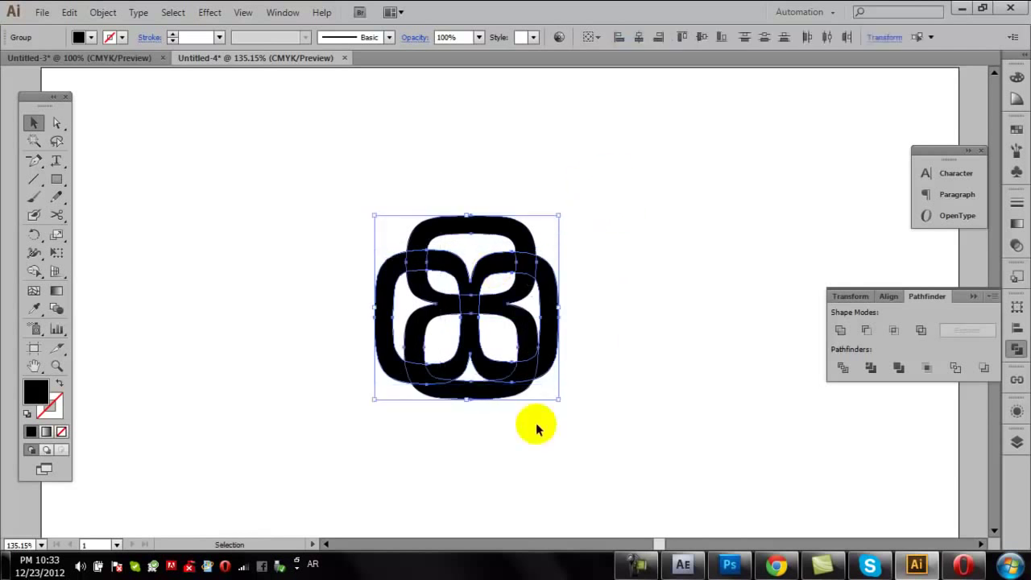
click(637, 38)
click(704, 37)
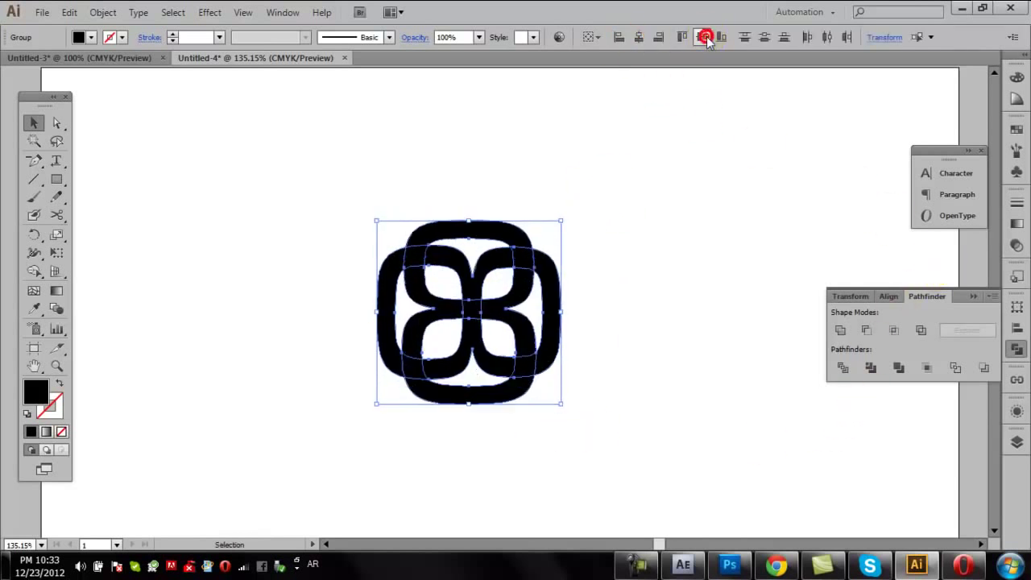
- Nudge the combined 8s group up slightly with the arrow keys
click(716, 208)
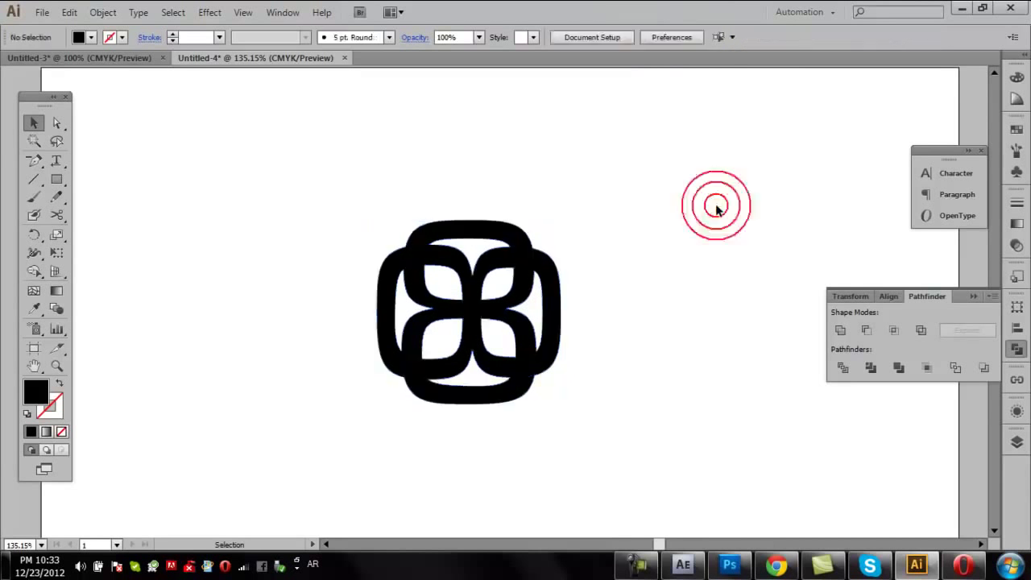
click(545, 268)
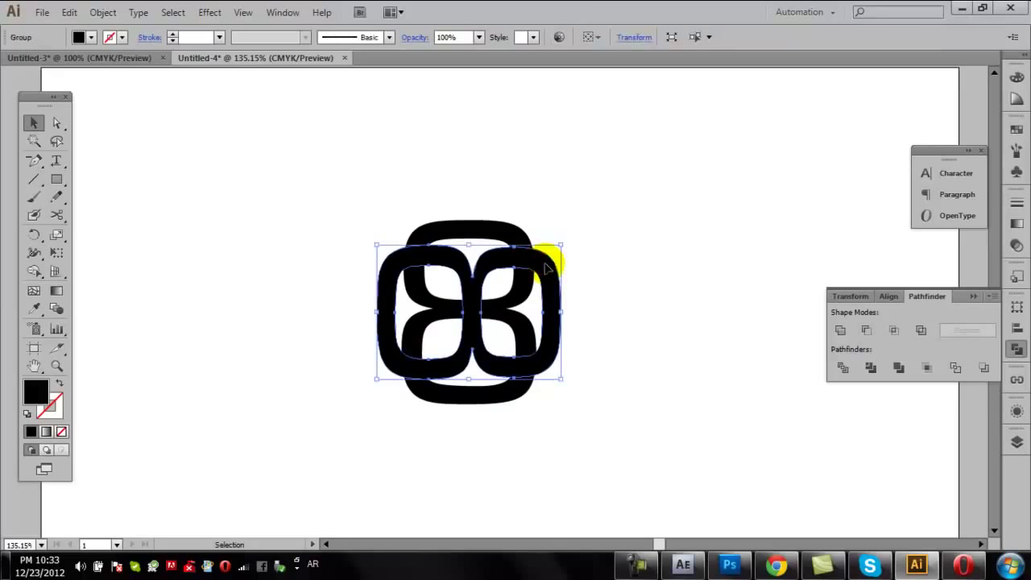
key(Up)
key(Up)
key(Up)
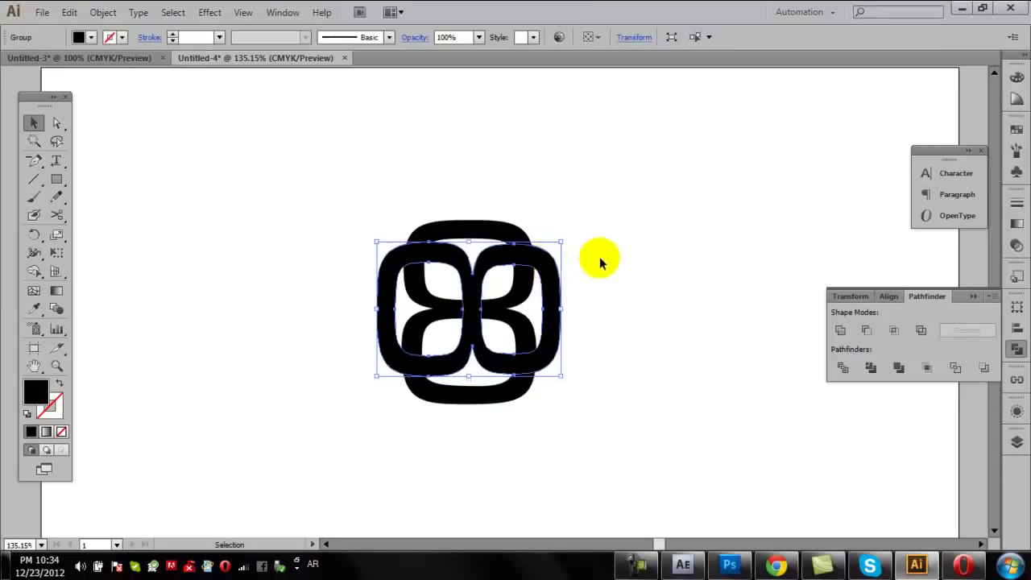
key(Up)
key(Up)
key(Up)
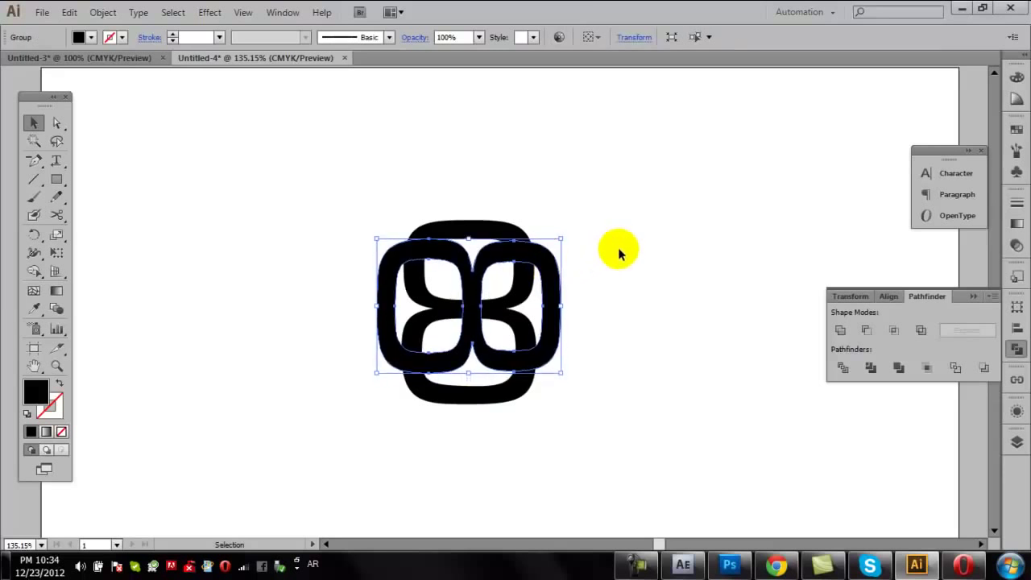
key(Down)
key(Down)
- Split the overlapping 8s with Pathfinder Divide and ungroup the pieces
click(621, 246)
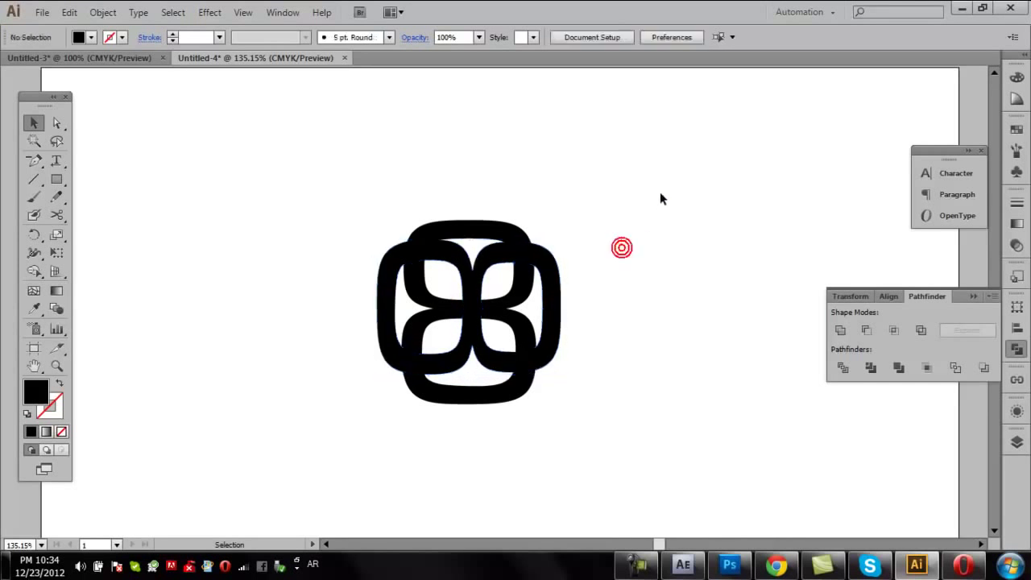
drag(658, 193, 413, 427)
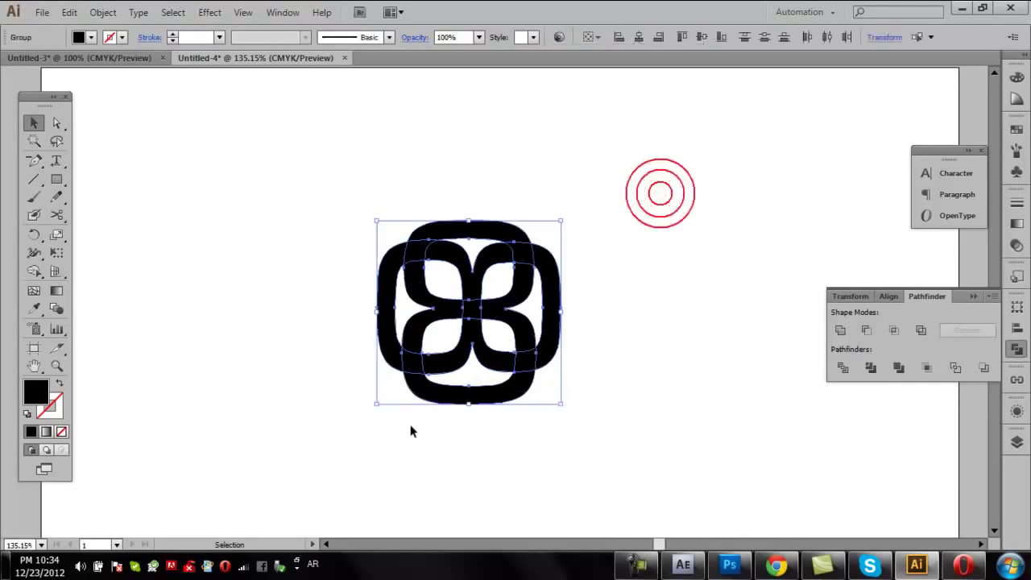
click(844, 368)
right_click(541, 299)
click(586, 391)
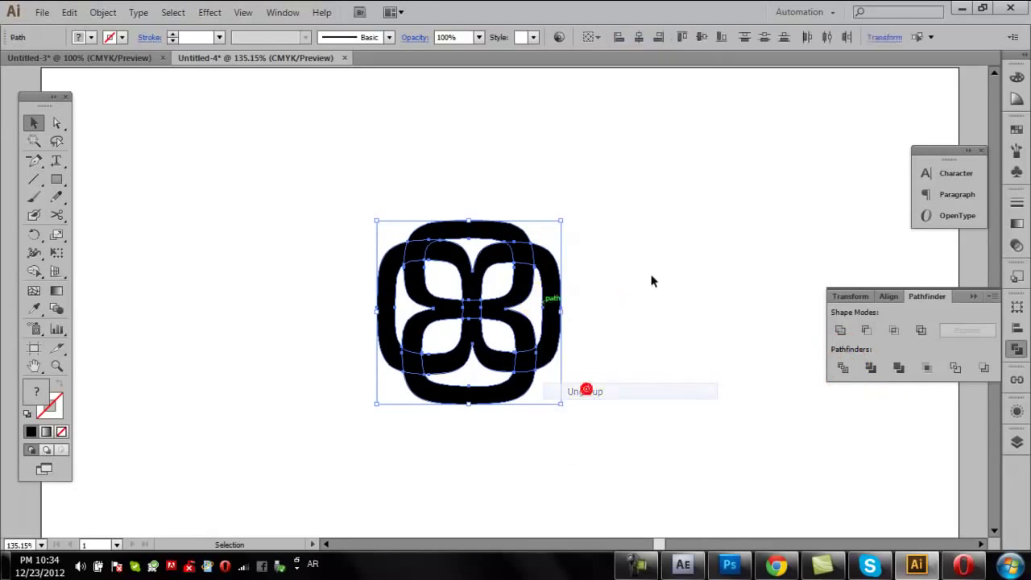
- Delete the top, right, bottom and left outer ring arcs
click(667, 242)
click(495, 227)
key(Delete)
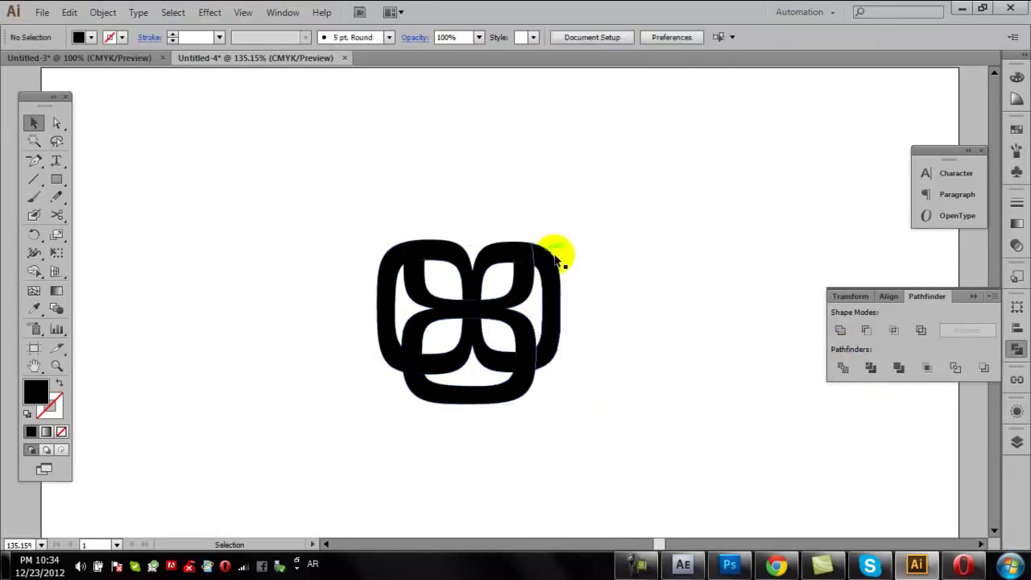
key(Delete)
click(488, 401)
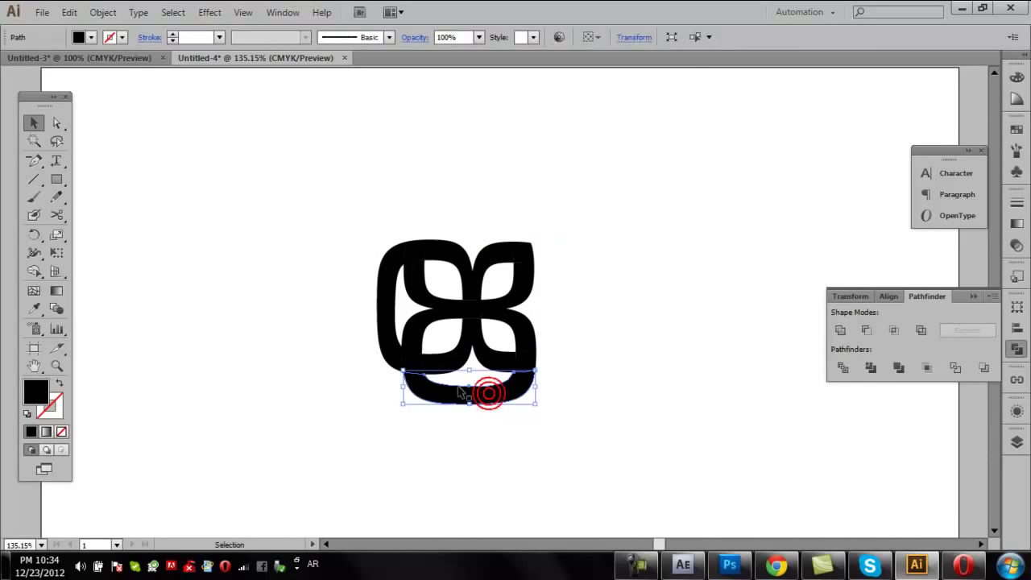
key(Delete)
click(388, 317)
key(Delete)
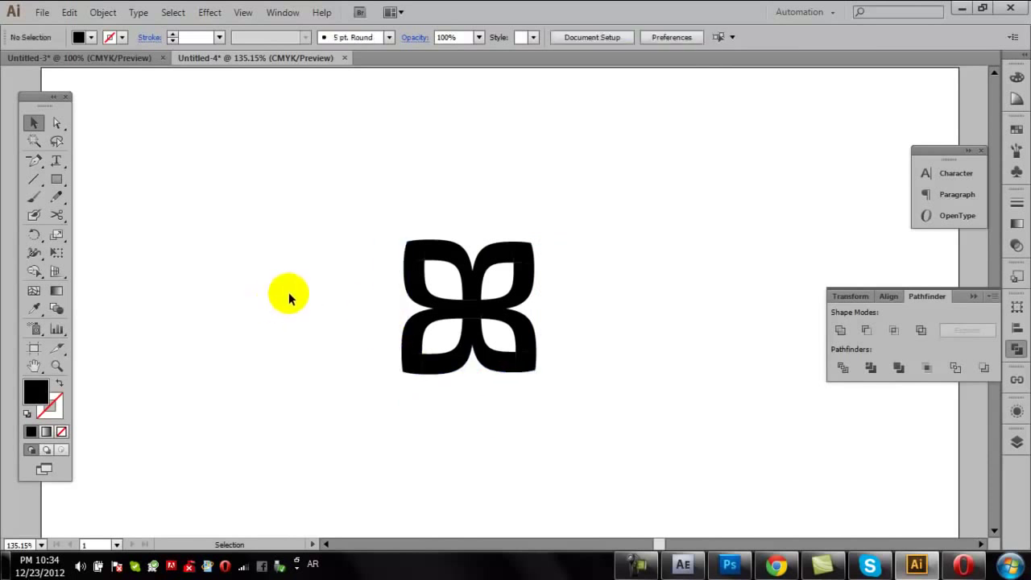
- Check the right, bottom and left edges for leftover arc pieces
drag(328, 201, 654, 488)
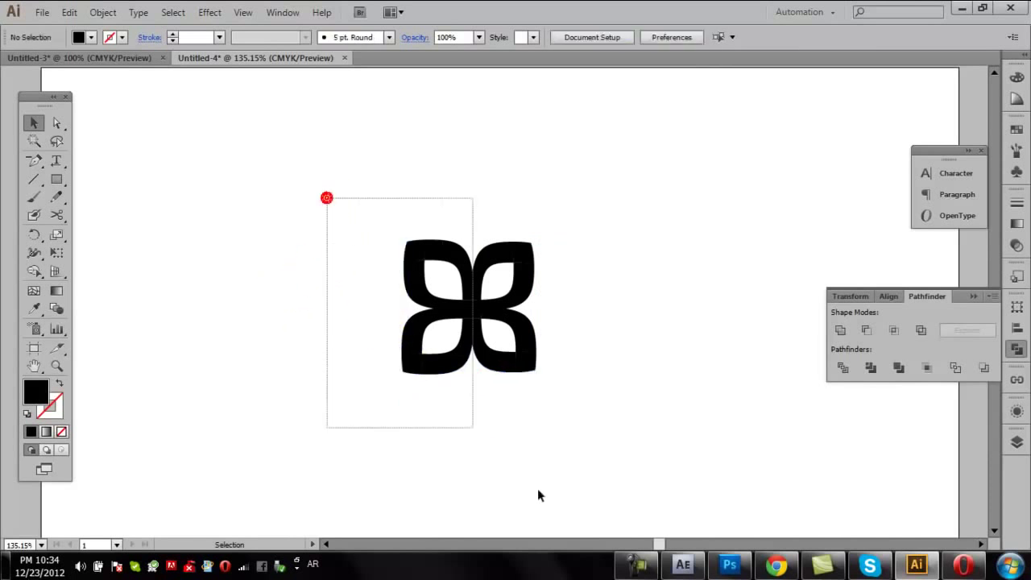
click(653, 485)
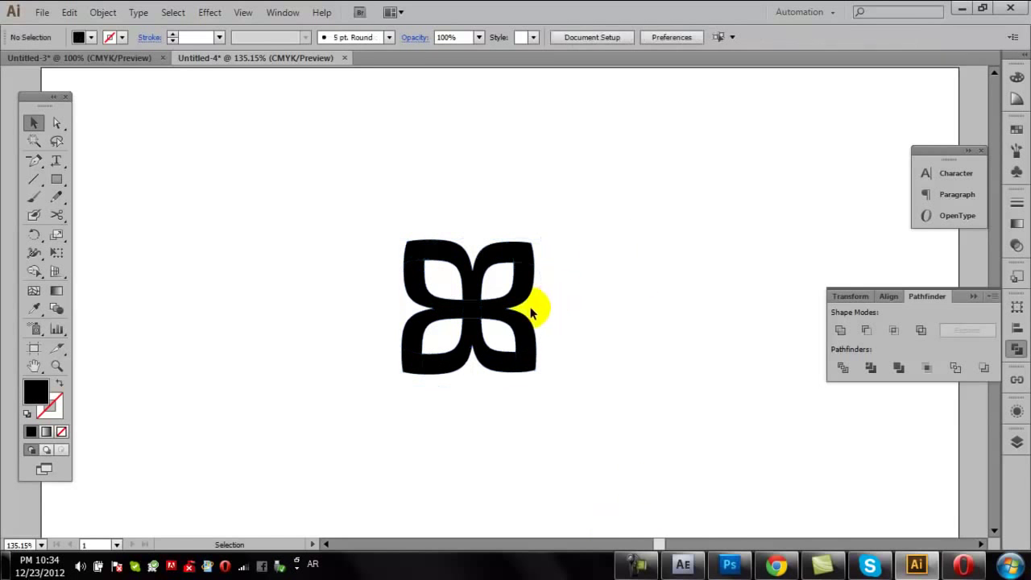
drag(594, 315, 573, 305)
click(610, 320)
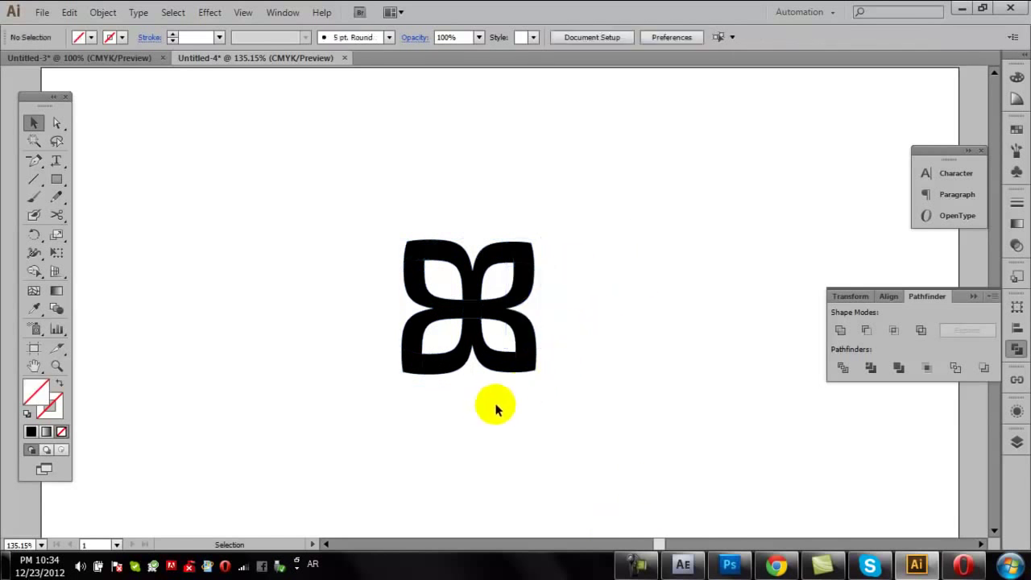
drag(461, 412, 472, 384)
click(374, 315)
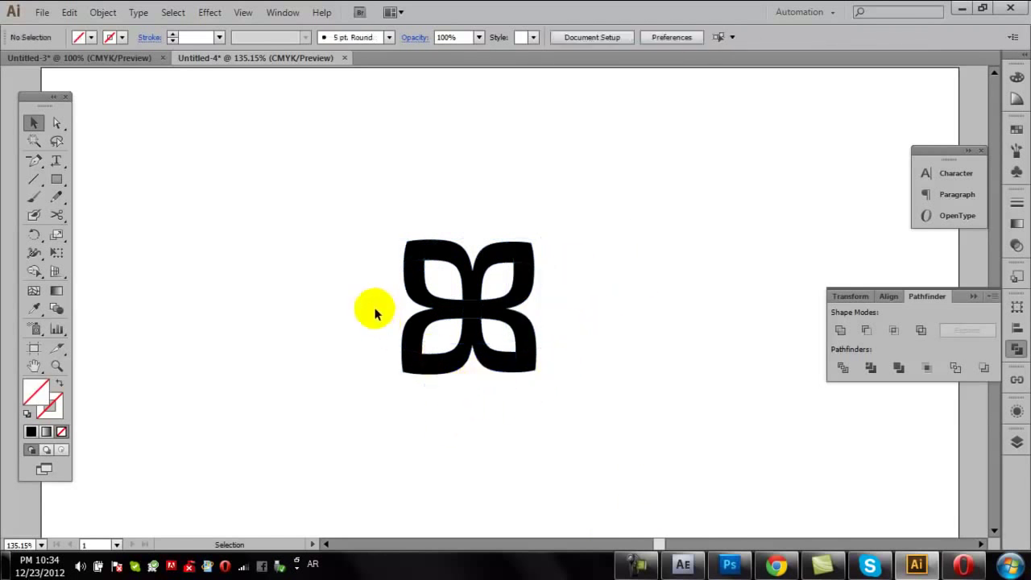
drag(403, 320, 402, 310)
- Check the top for leftover pieces and test-select the whole flower
click(478, 221)
click(469, 200)
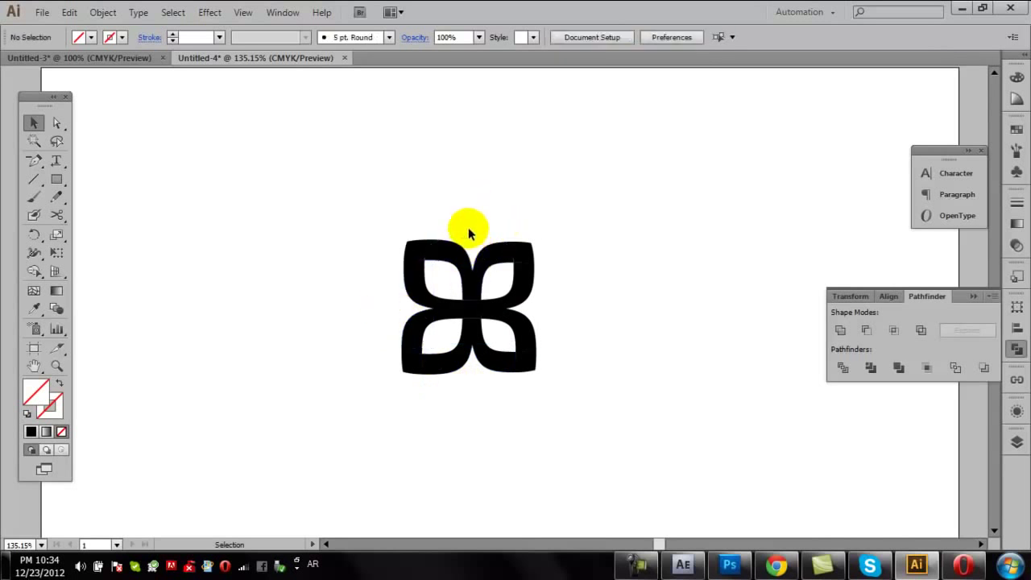
drag(468, 235, 472, 233)
click(490, 211)
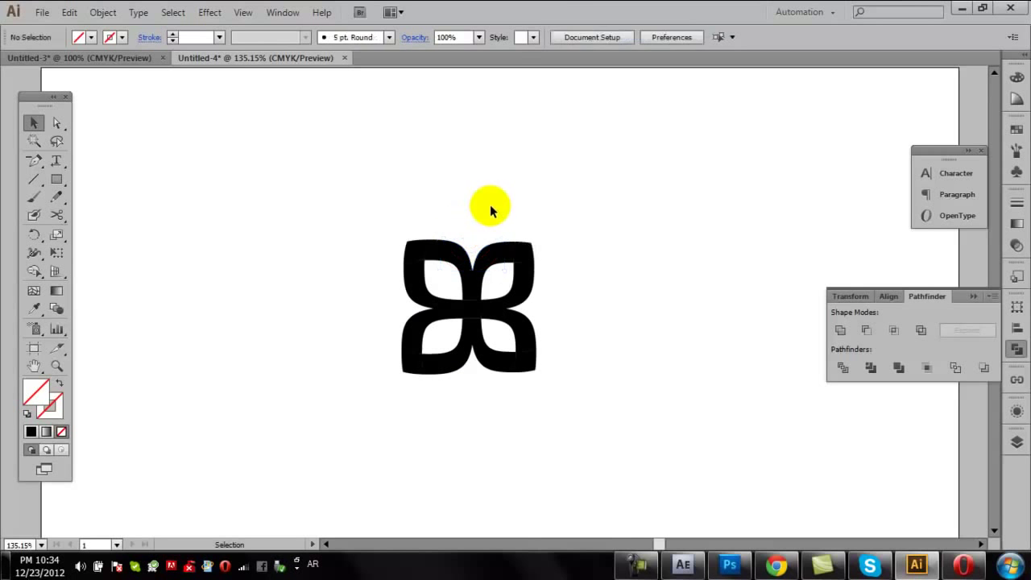
drag(606, 184, 311, 432)
click(396, 463)
- Unite the upper petal pieces into one shape
click(528, 252)
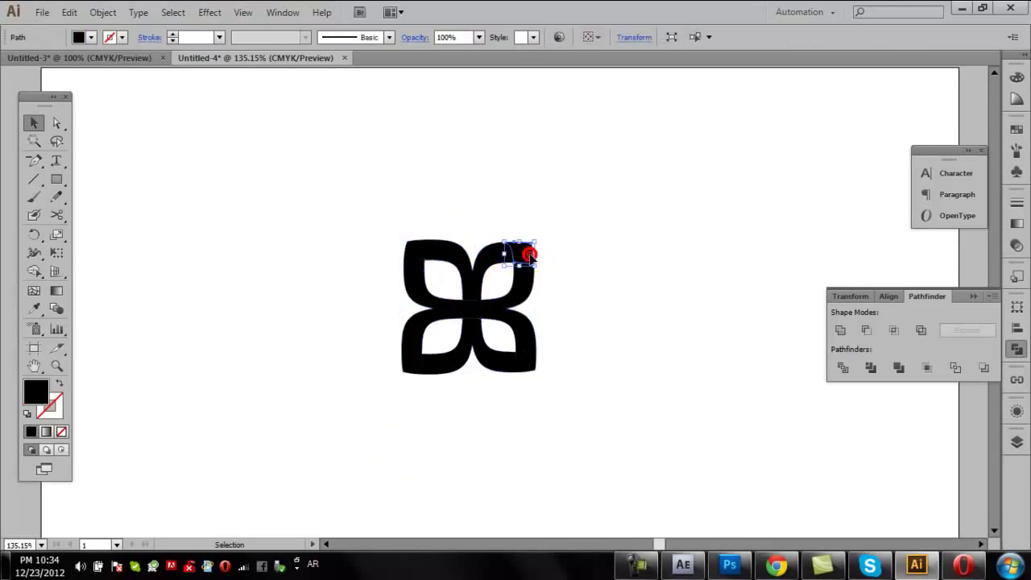
shift+click(484, 259)
click(415, 253)
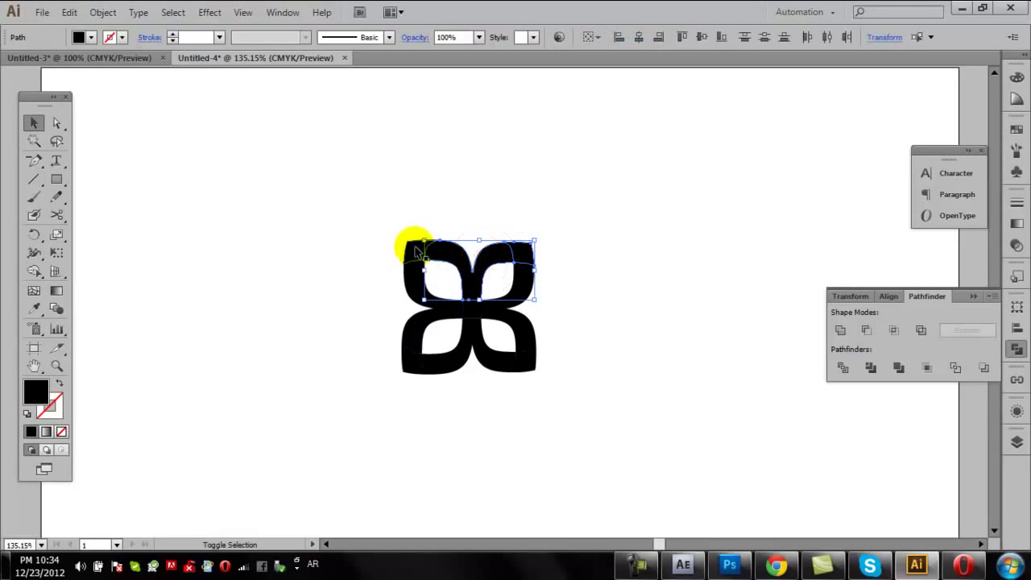
click(840, 330)
click(721, 355)
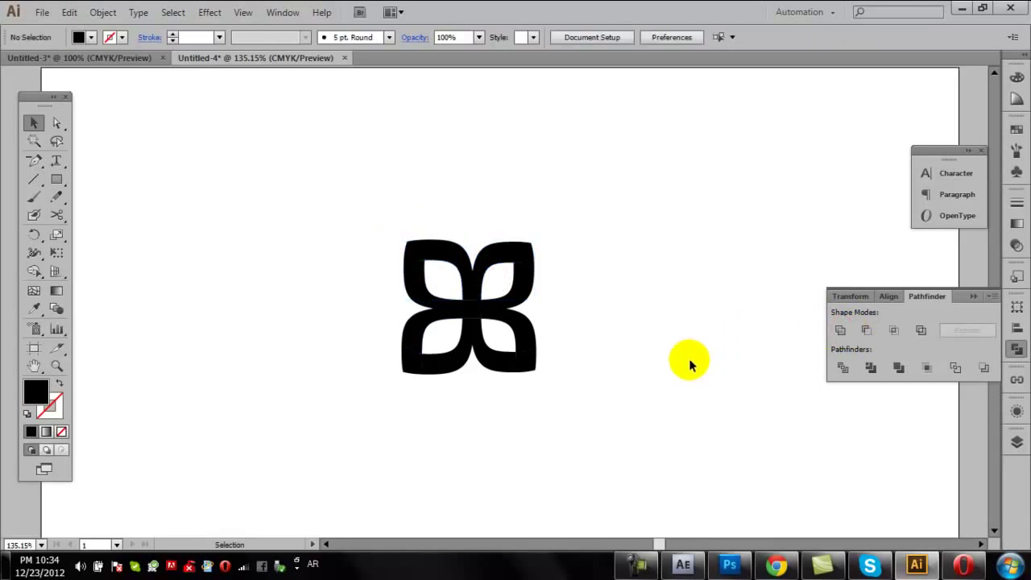
- Unite the lower petal pieces into one shape
click(528, 362)
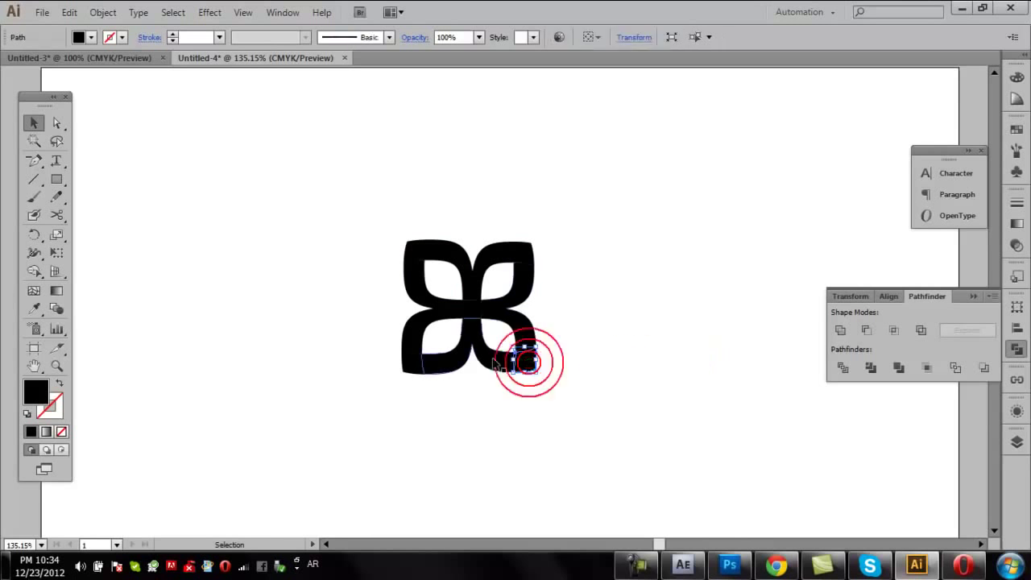
shift+click(501, 362)
shift+click(410, 360)
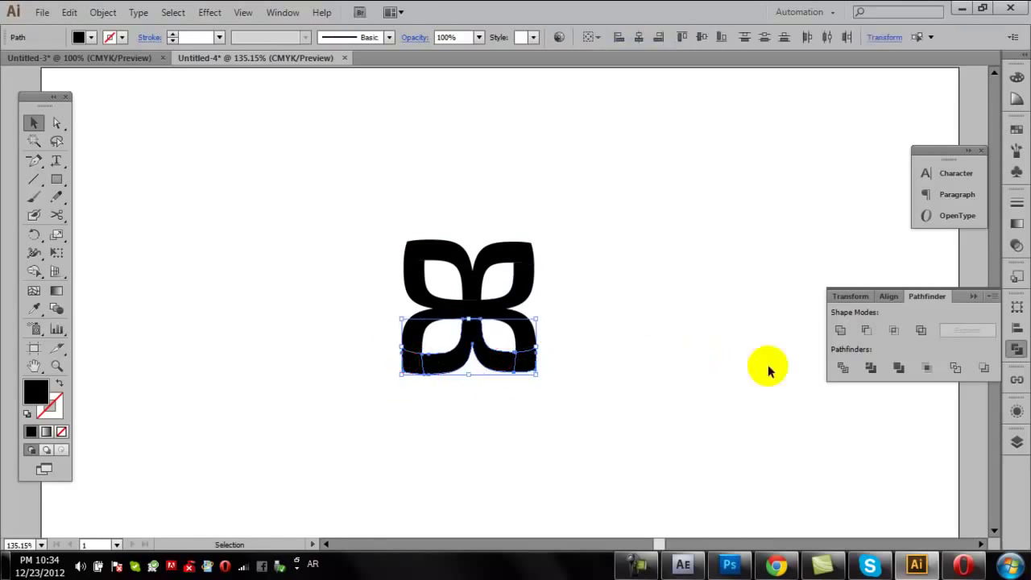
click(840, 330)
click(642, 268)
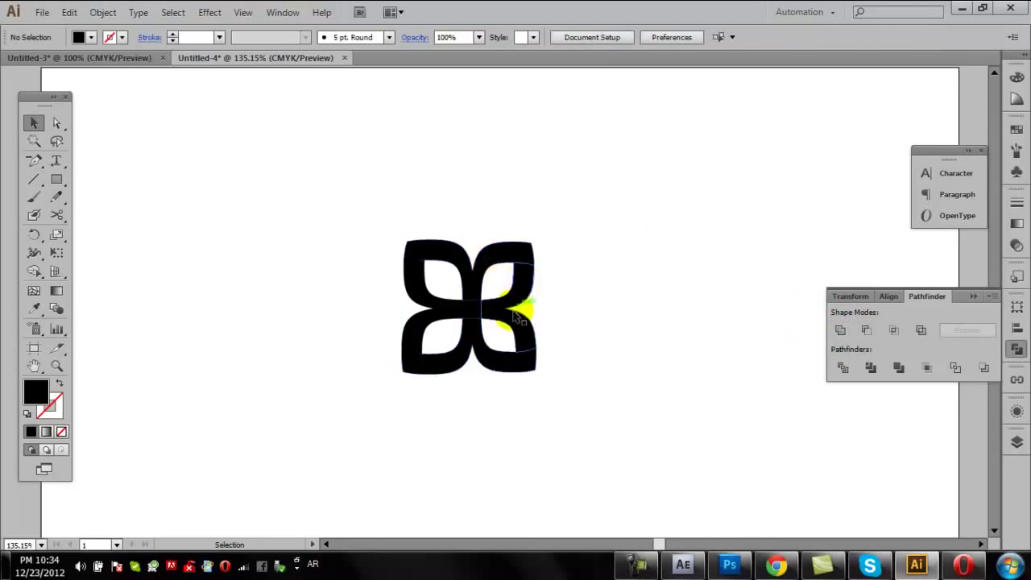
- Unite the upper-left and right side pieces into one shape
click(433, 309)
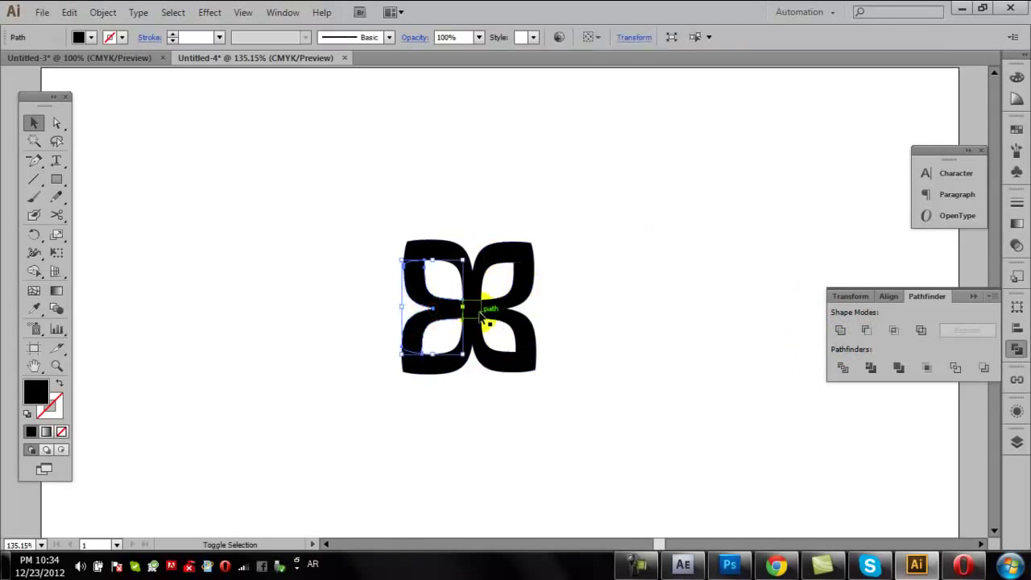
shift+click(522, 290)
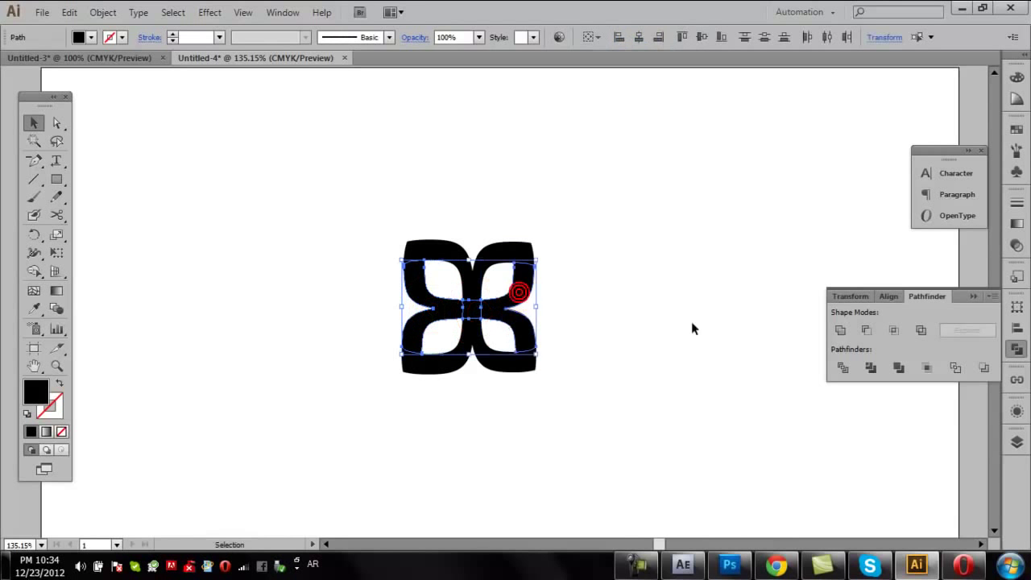
click(839, 330)
click(683, 253)
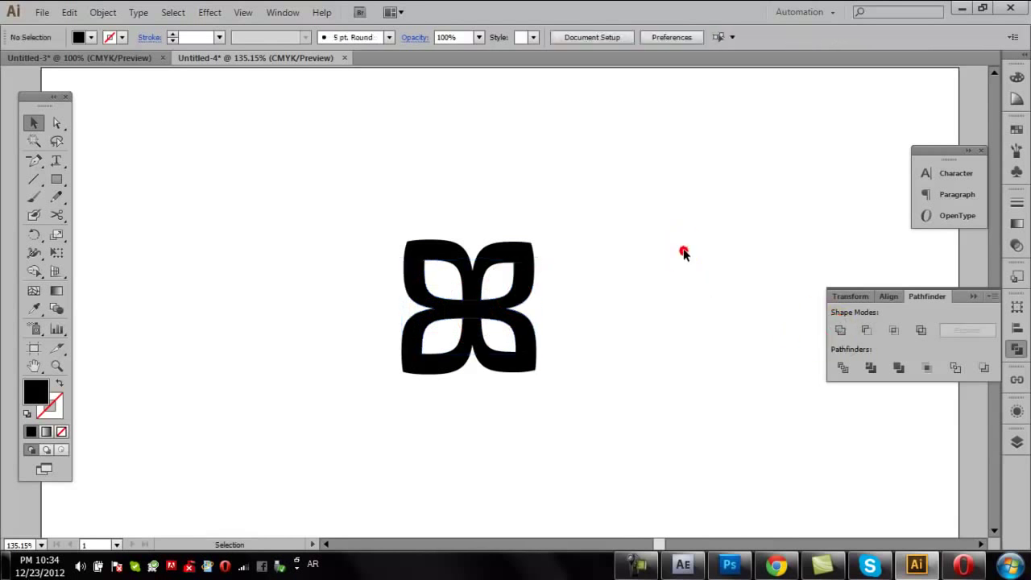
click(532, 253)
- Give the upper half a reversed linear gradient at a 90° angle
click(1018, 221)
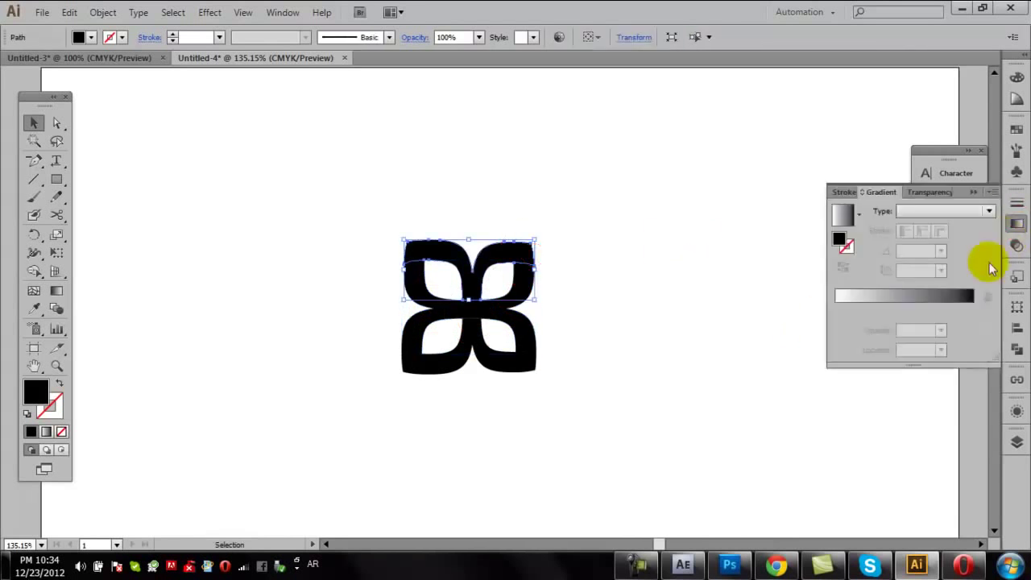
click(915, 296)
click(908, 251)
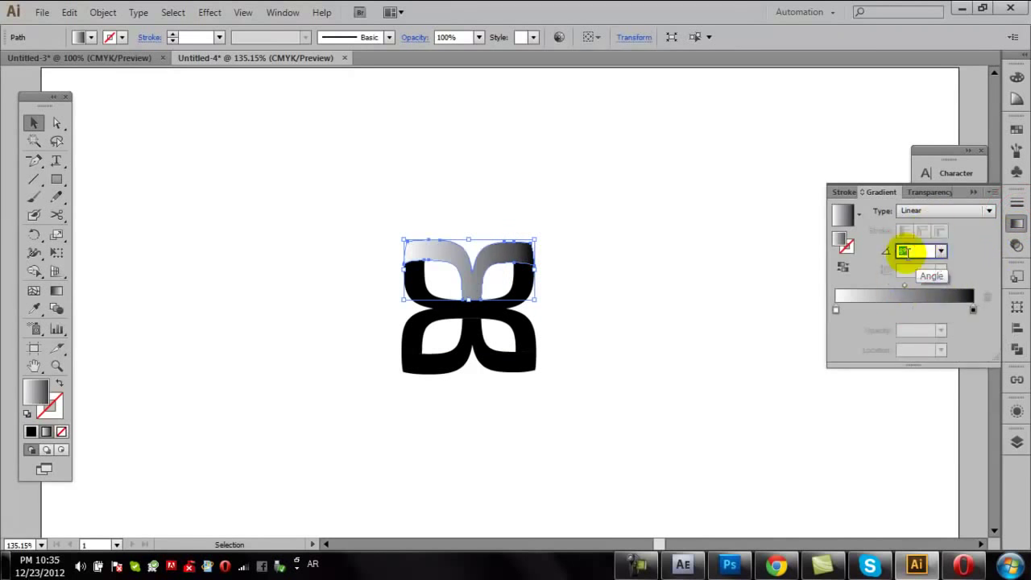
text(90)
key(Return)
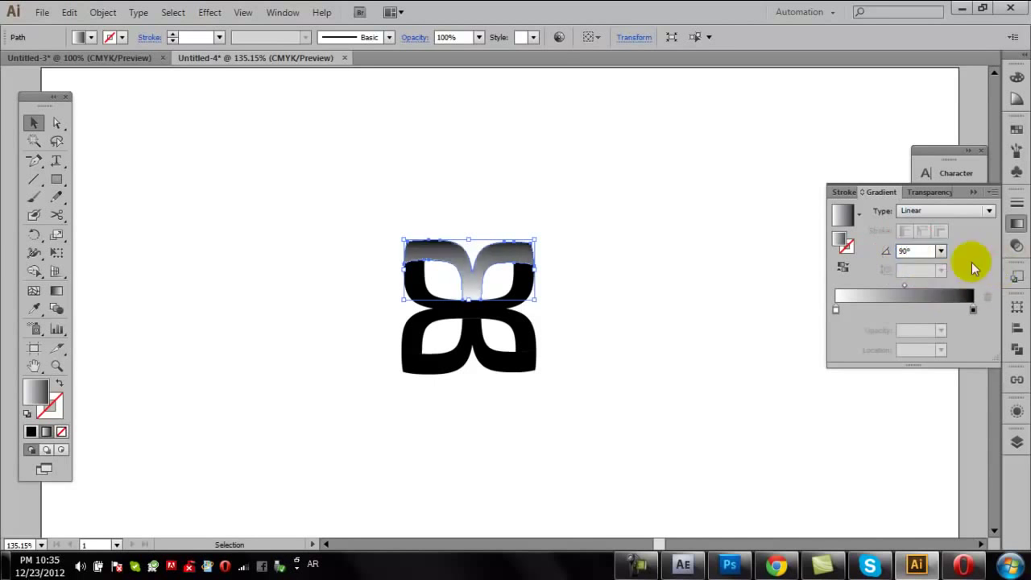
drag(904, 284, 891, 284)
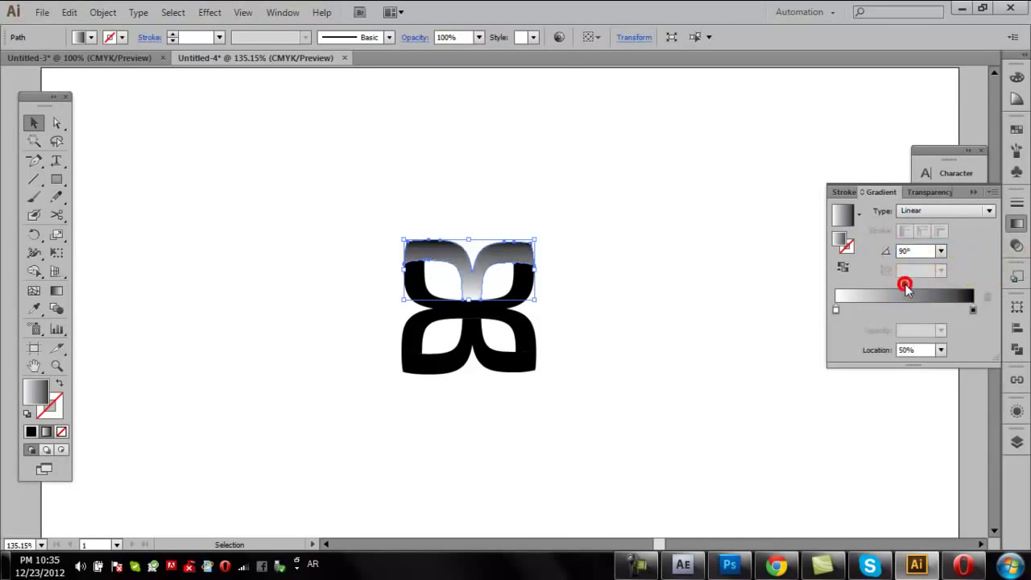
click(843, 267)
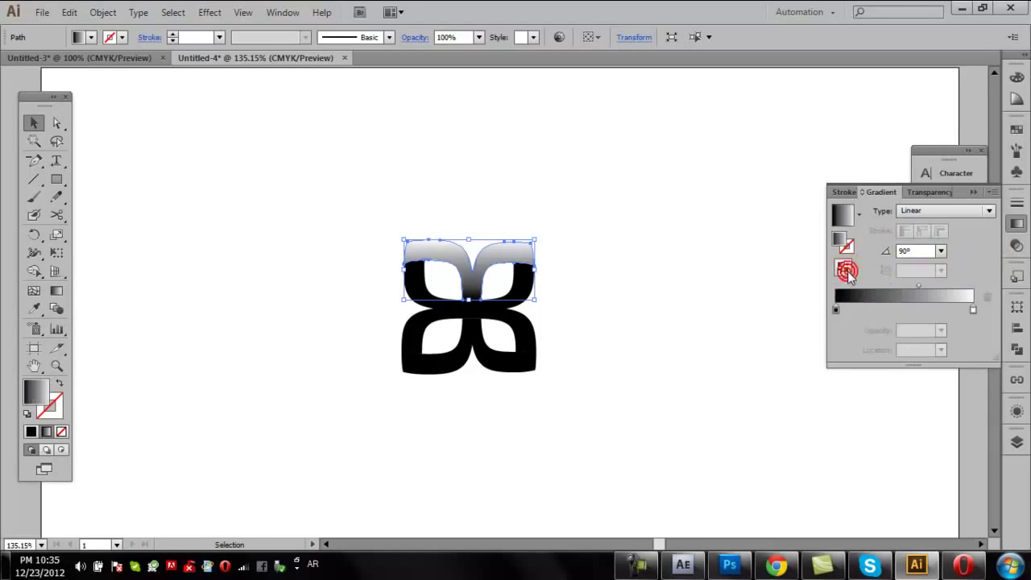
- Eyedrop the upper half's gradient onto the lower half
click(782, 314)
click(465, 338)
click(34, 308)
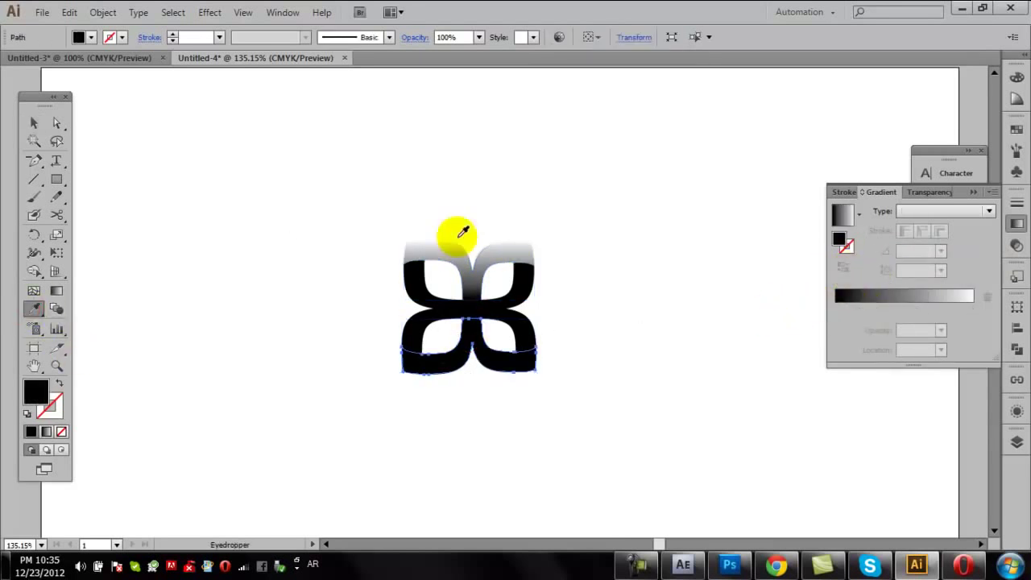
click(444, 234)
click(35, 122)
- Set the lower half's gradient angle to 90°
click(905, 249)
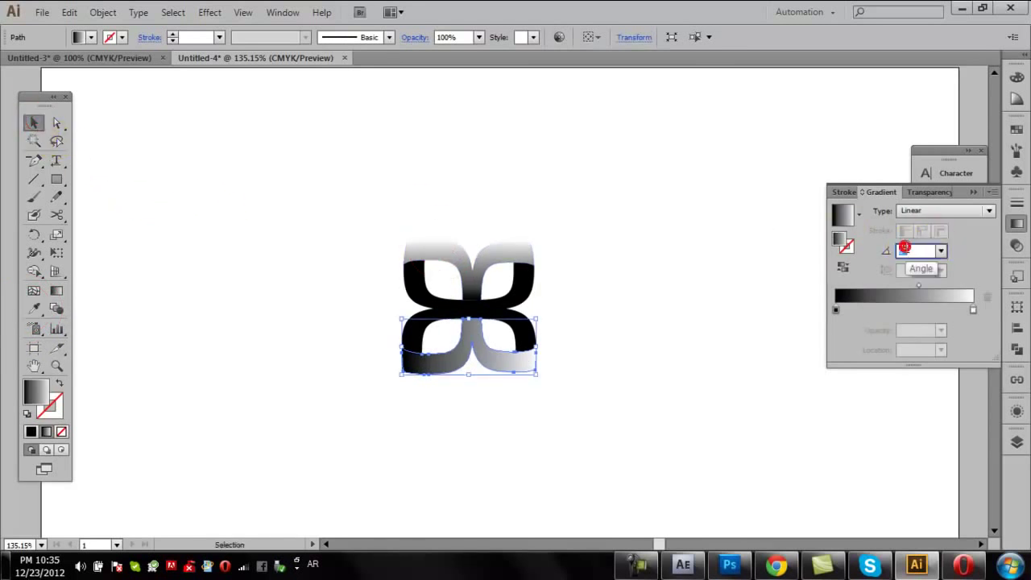
text(90)
click(790, 293)
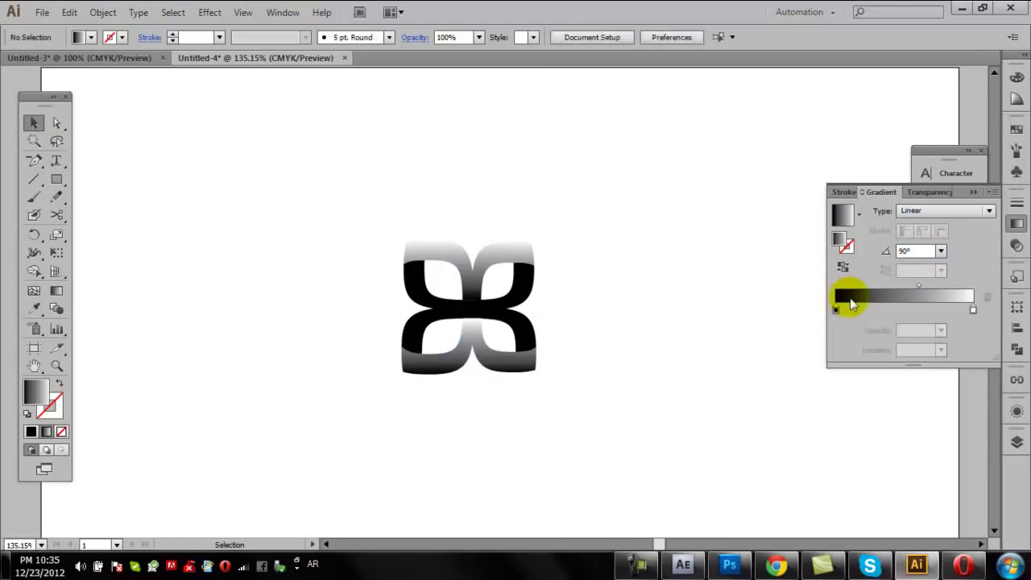
click(844, 269)
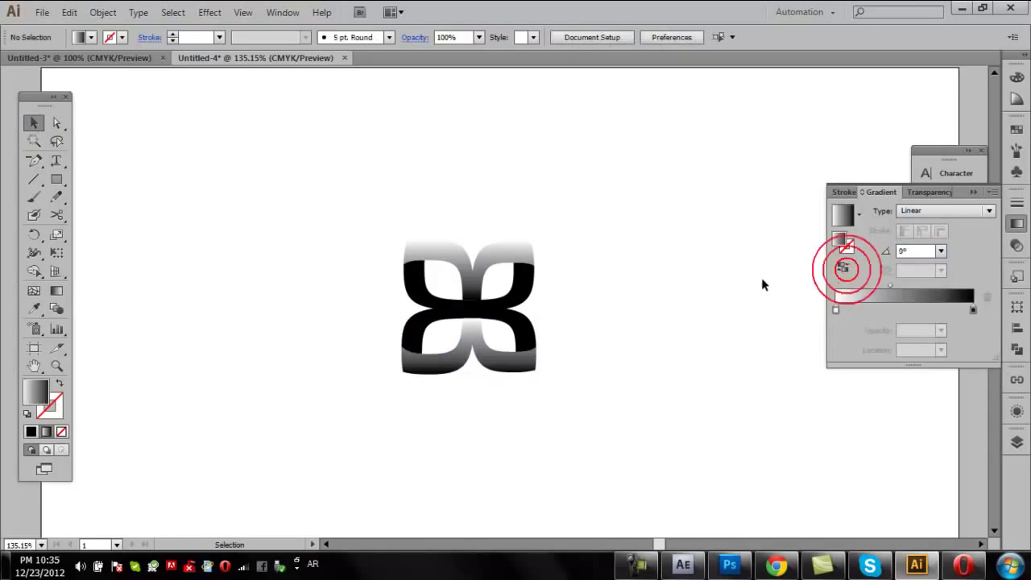
click(850, 268)
- Move the dark gradient stop to 4.84%
click(516, 364)
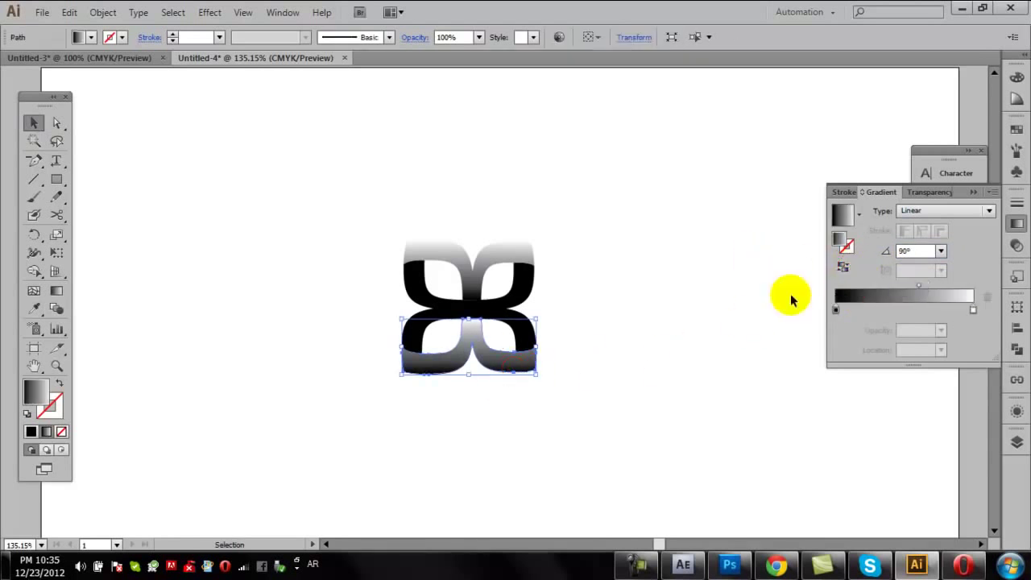
click(843, 268)
click(701, 270)
click(508, 242)
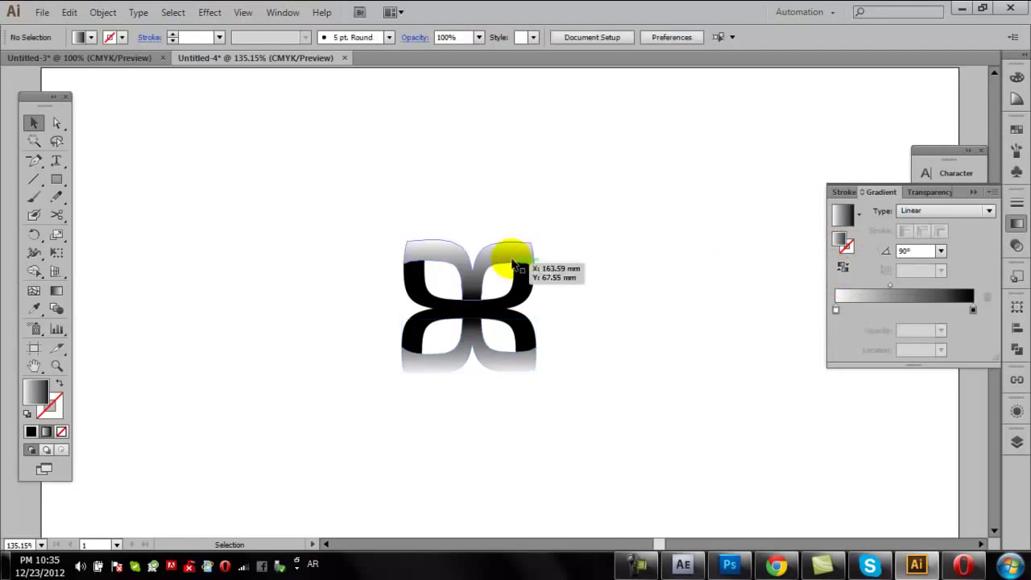
click(907, 317)
drag(832, 310, 837, 311)
- Set the left gradient stop to dark navy, CMYK 85/19/0/77
double_click(836, 310)
click(776, 389)
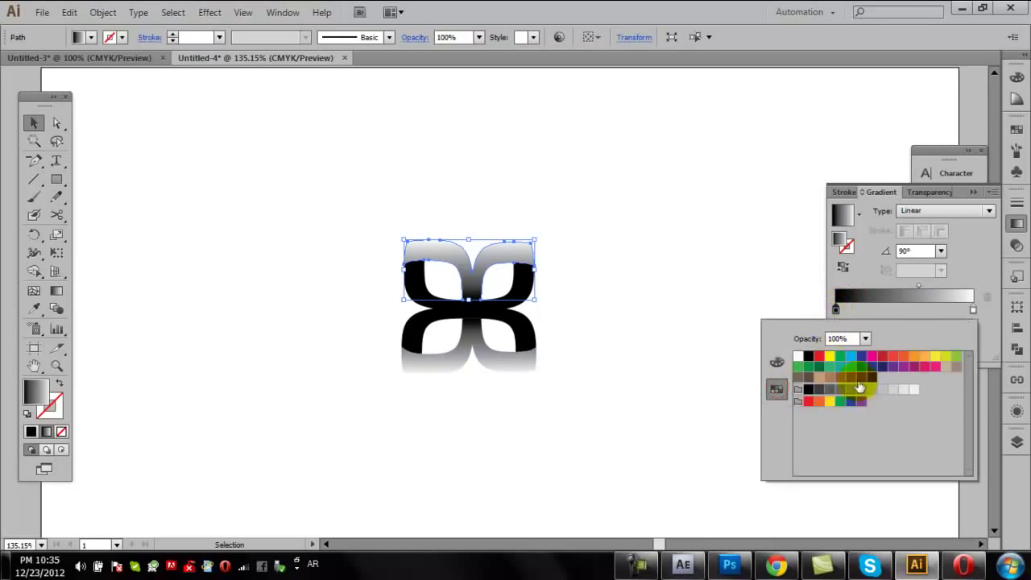
click(861, 368)
click(778, 361)
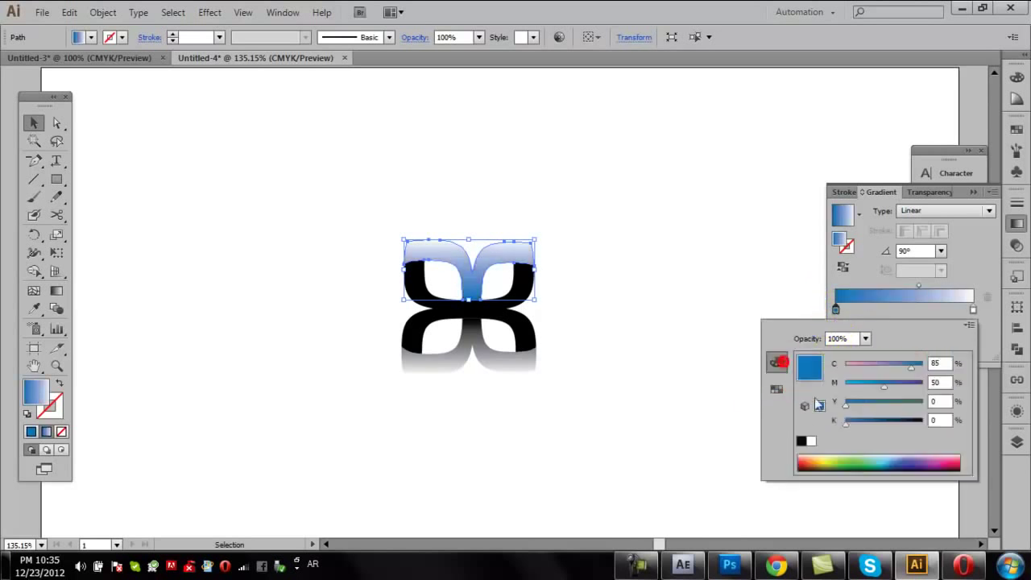
click(891, 422)
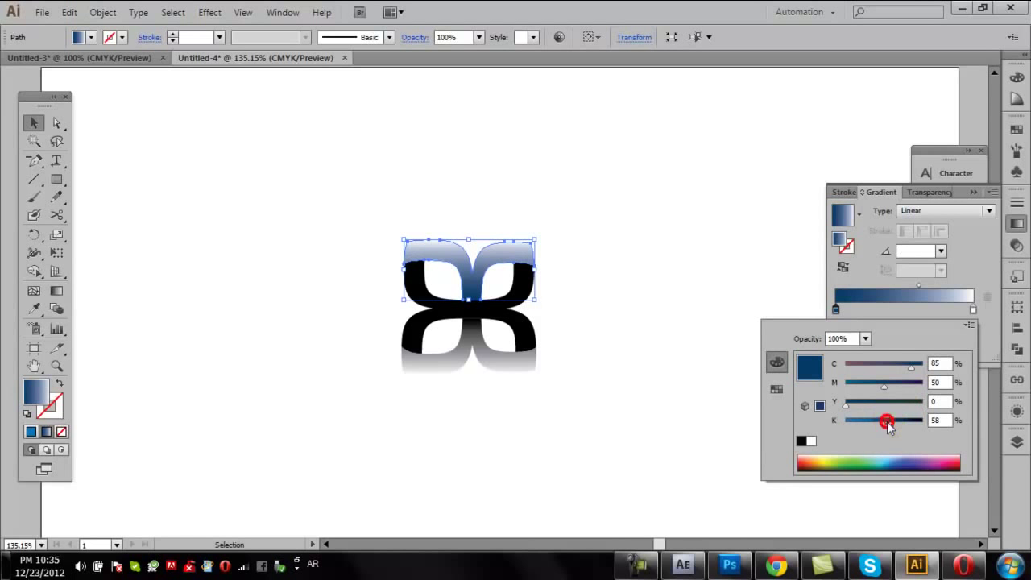
drag(892, 427, 890, 427)
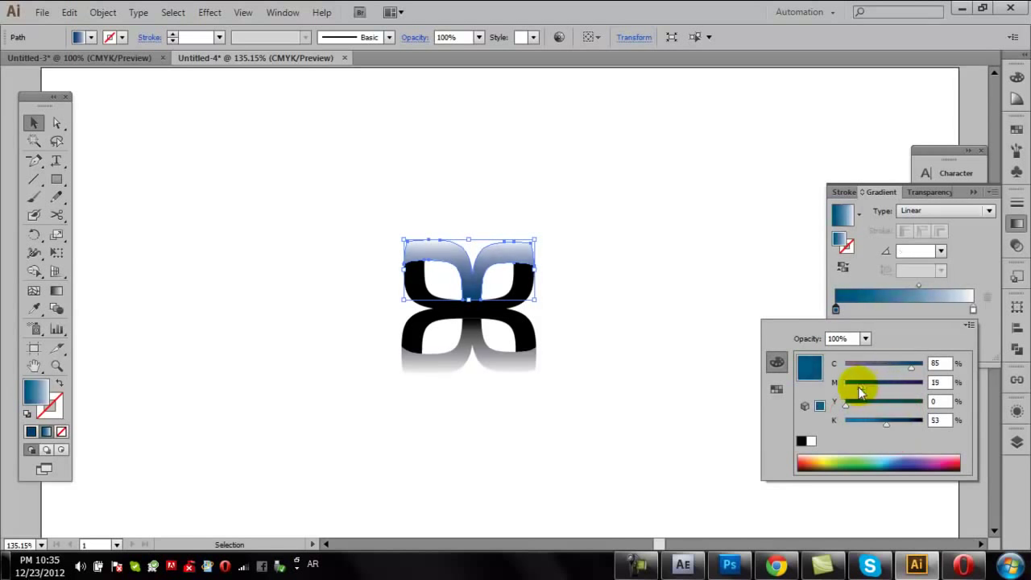
drag(887, 418, 910, 420)
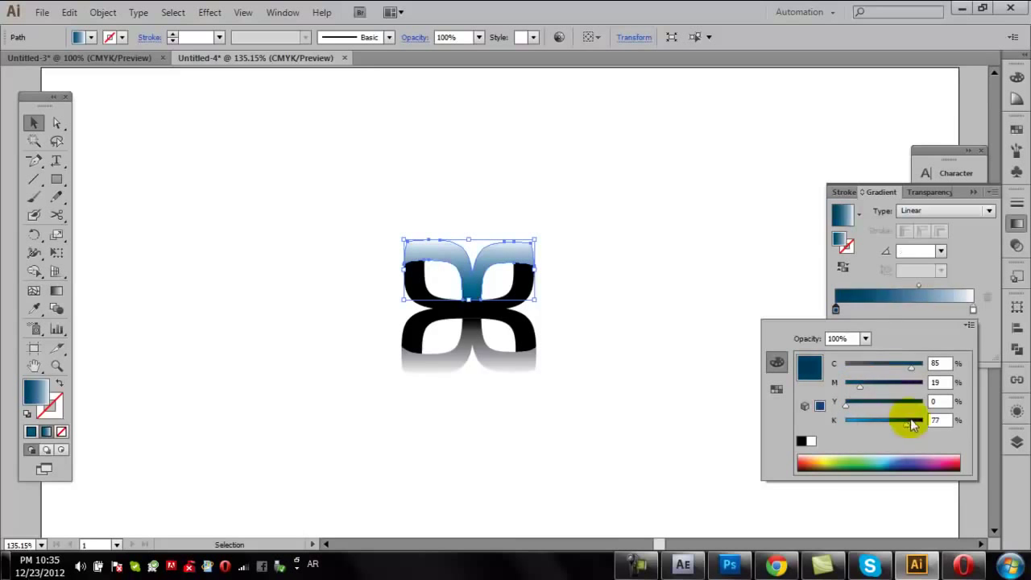
click(974, 310)
- Set the right gradient stop to a bright blue swatch
double_click(974, 311)
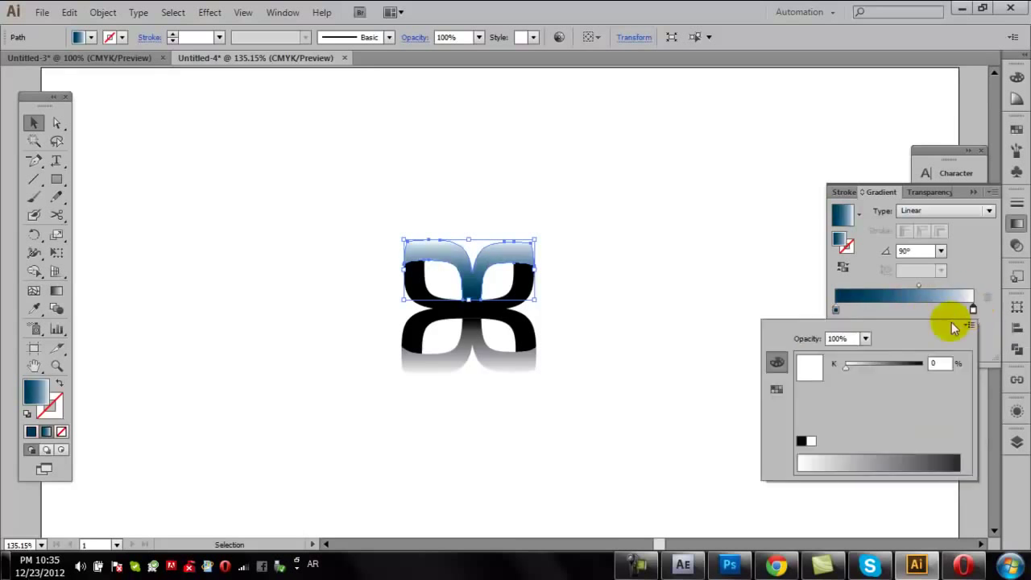
click(779, 390)
click(851, 366)
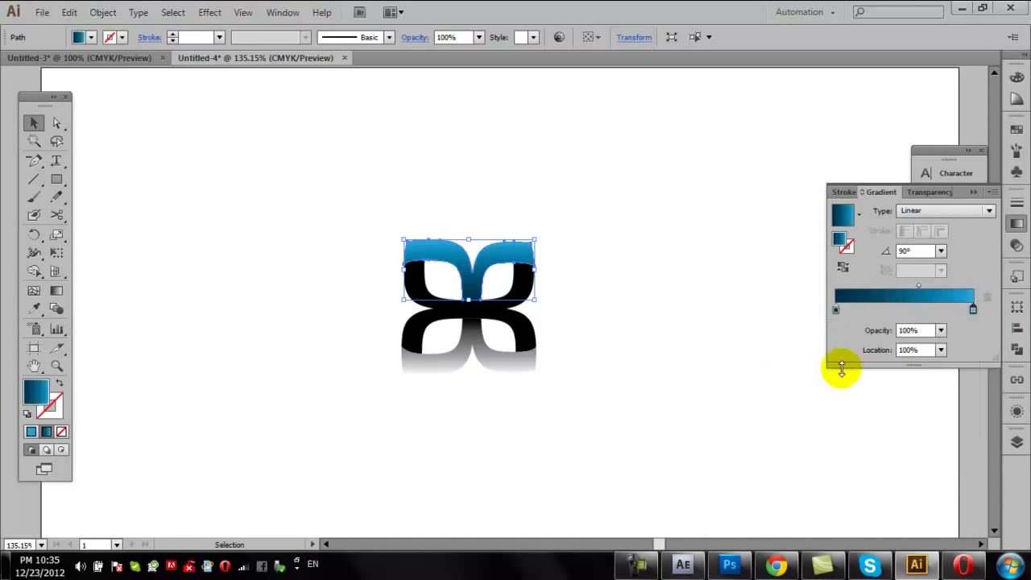
click(733, 303)
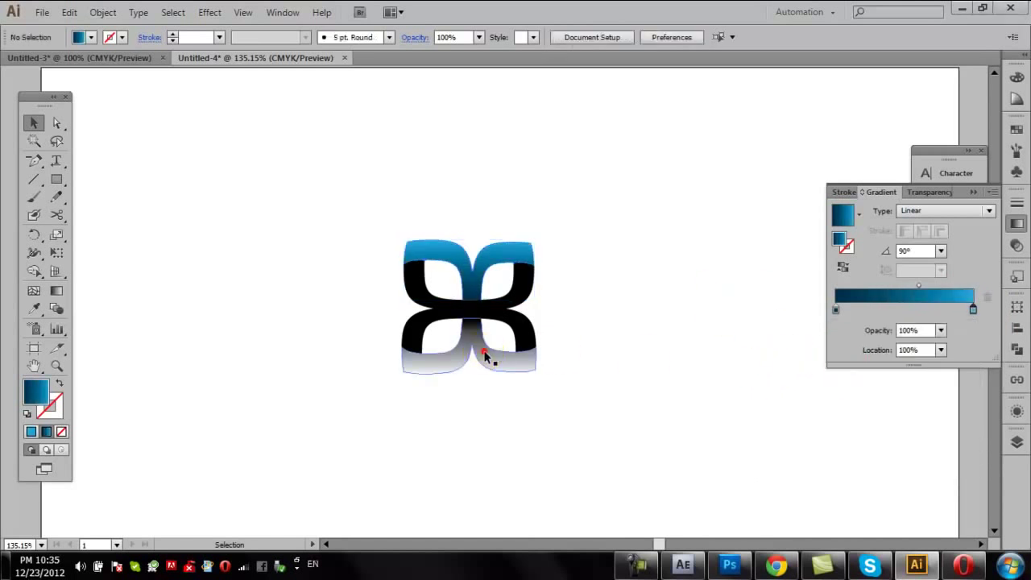
- Move the right gradient stop to 46.24% and dismiss the security warning
drag(973, 309, 898, 309)
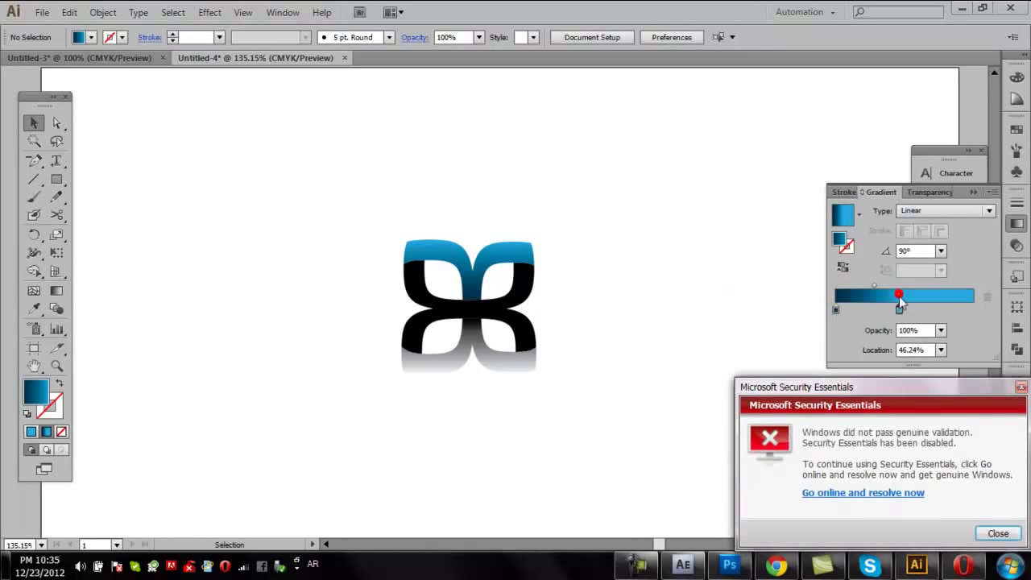
click(1003, 531)
click(748, 342)
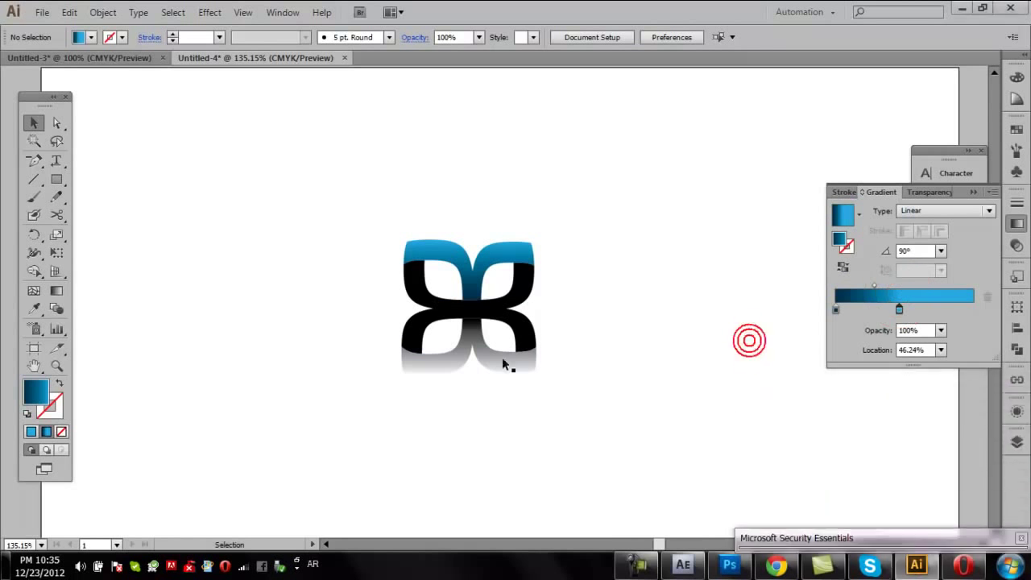
- Give the reflection a reversed blue gradient (stop 77.42%) and fill the black petals with the blue gradient
click(486, 355)
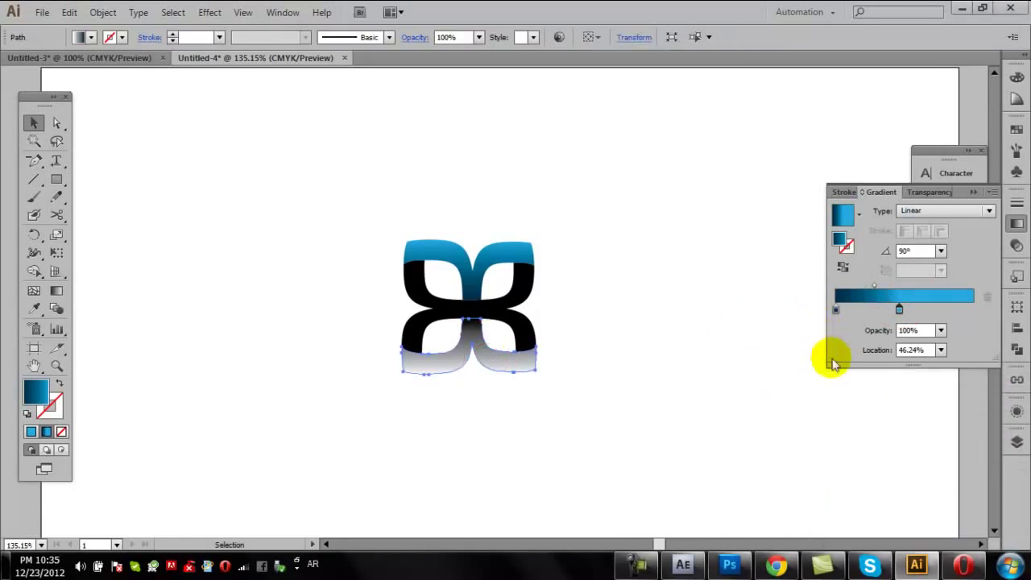
drag(915, 310, 942, 310)
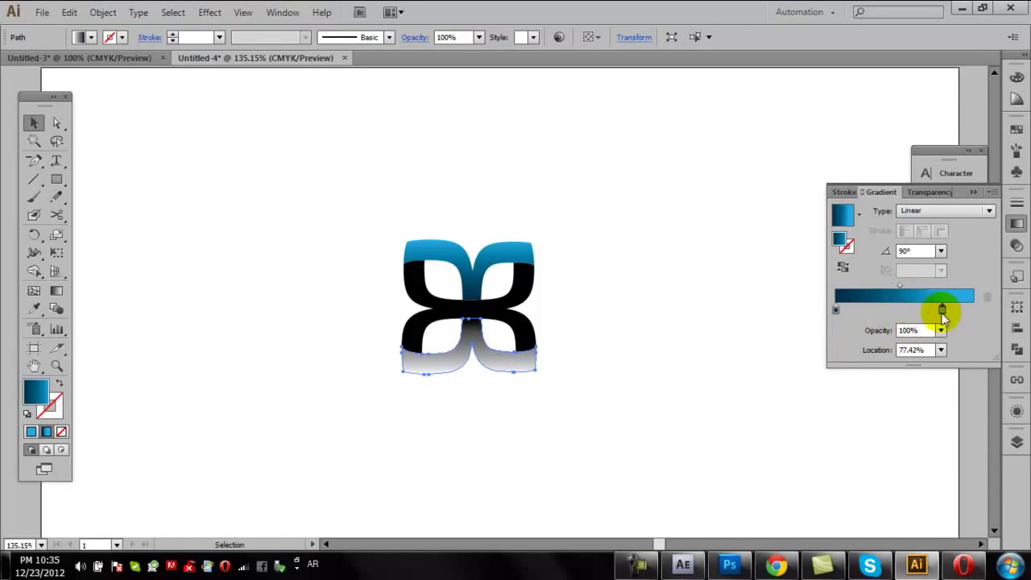
click(843, 268)
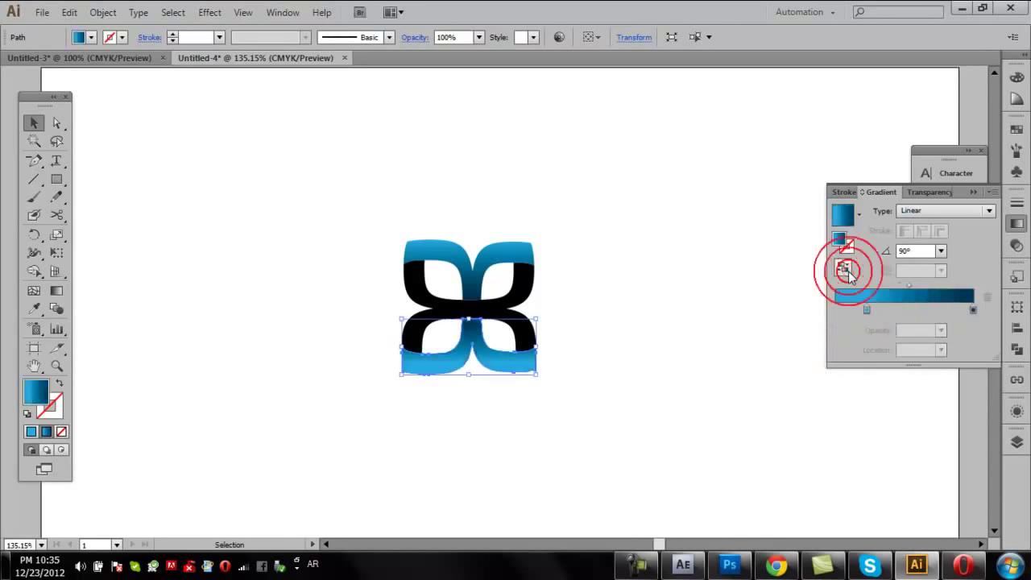
click(747, 306)
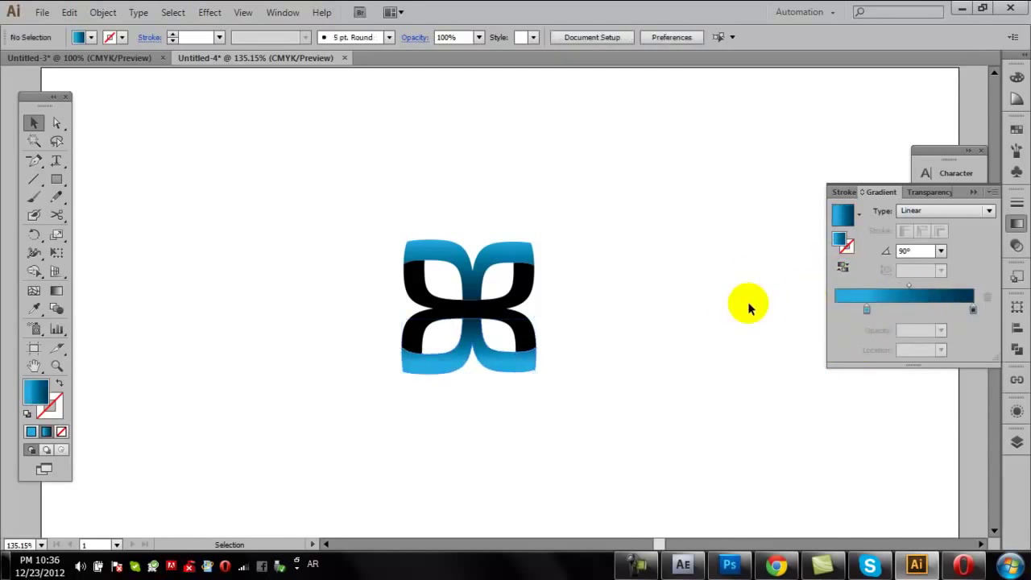
click(529, 287)
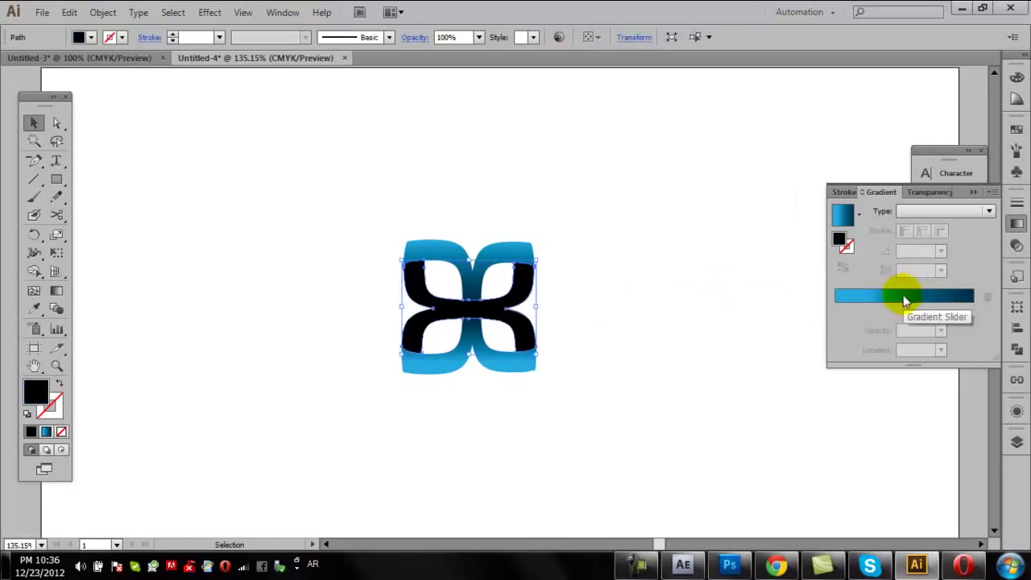
click(903, 299)
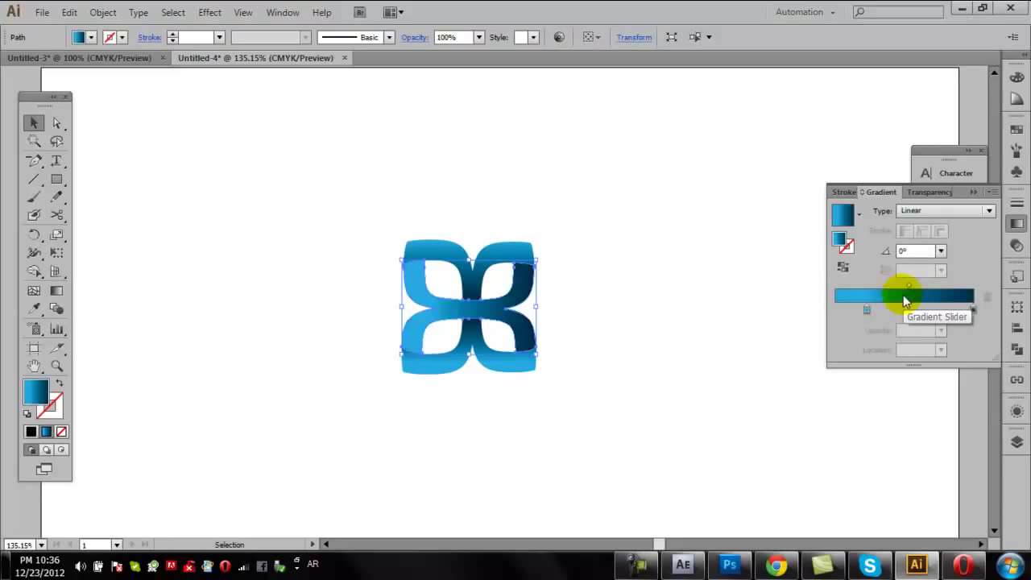
- Make the petal gradient radial, with the light stop far left and the midpoint near 53%
click(933, 210)
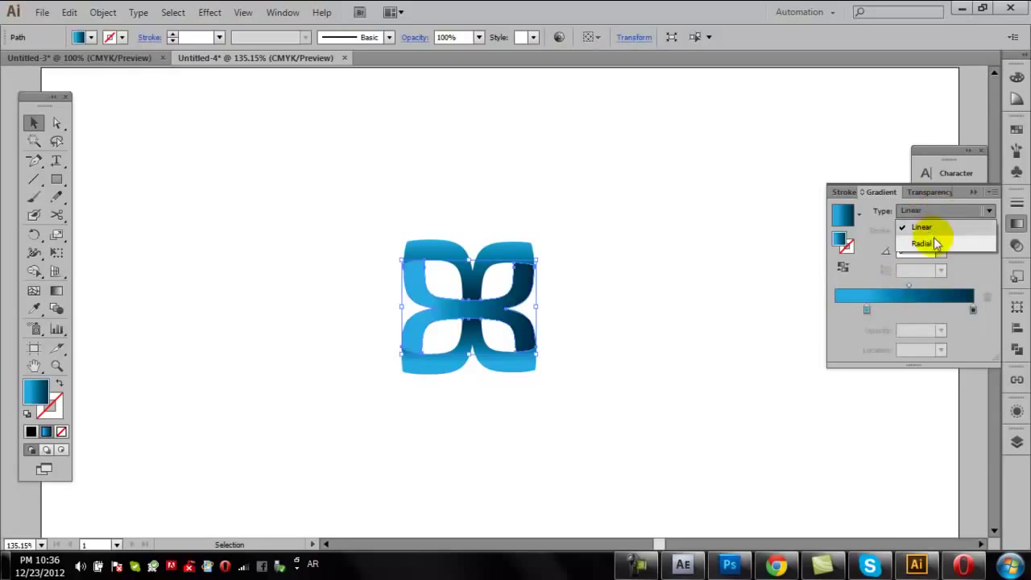
click(936, 243)
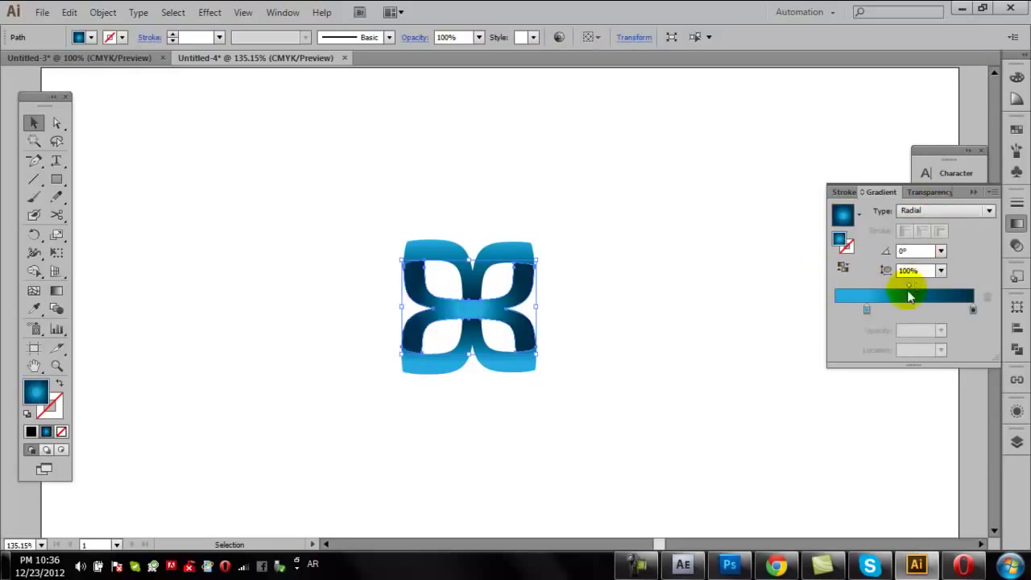
drag(867, 310, 838, 310)
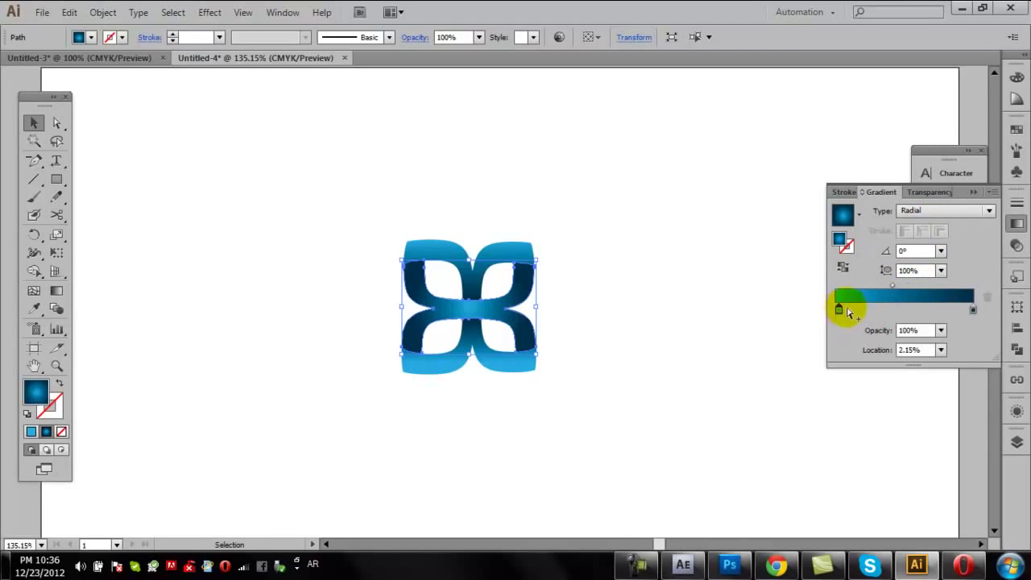
mouse_move(896, 290)
mouse_down()
mouse_move(925, 294)
mouse_move(909, 274)
mouse_up()
click(729, 288)
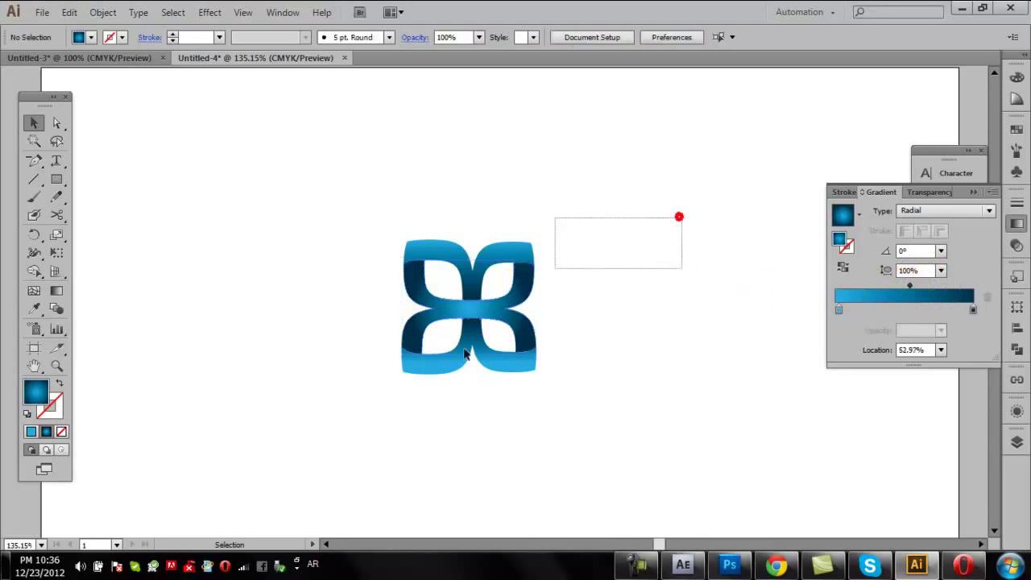
drag(679, 216, 465, 354)
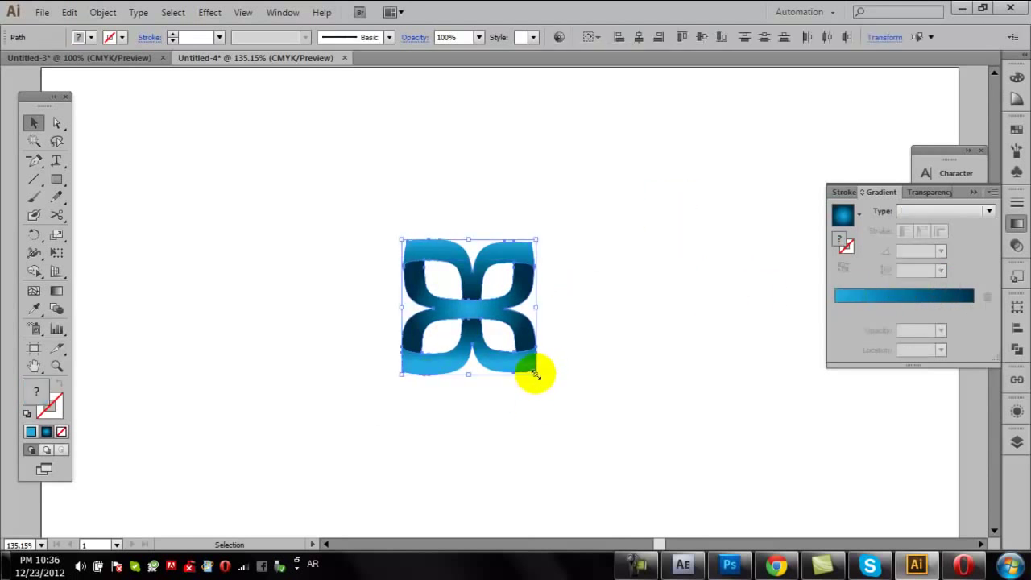
- Enlarge the flower, rotate it 45°, move it up-left and narrow it slightly
drag(535, 374, 614, 451)
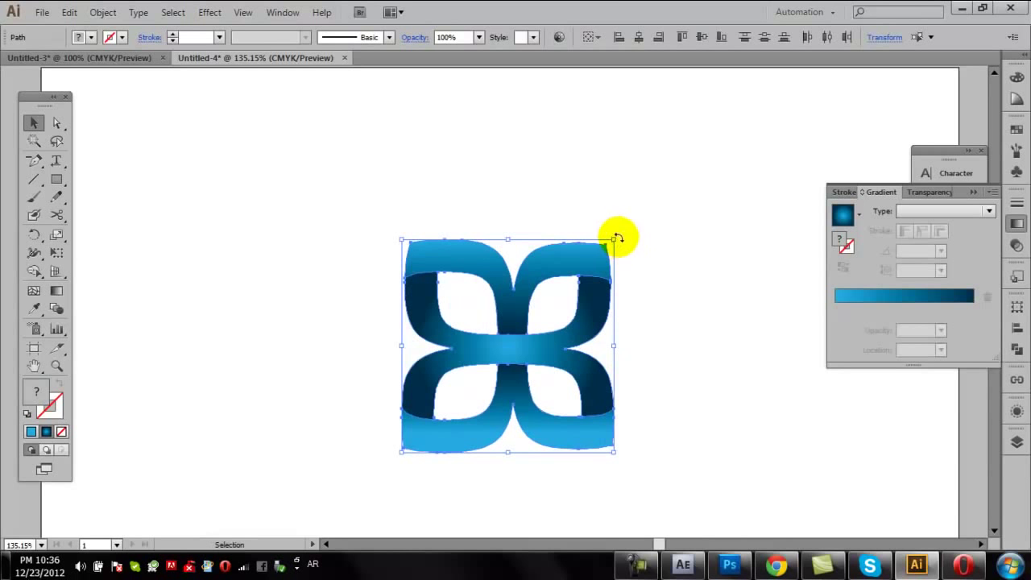
drag(615, 235, 532, 221)
drag(519, 350, 493, 248)
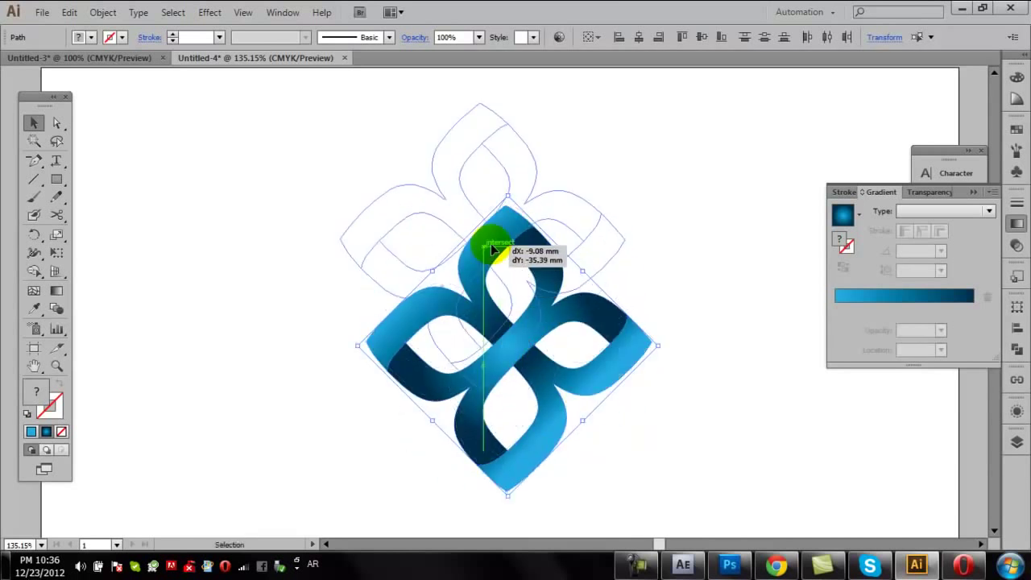
drag(631, 241, 579, 241)
- Group all the flower pieces and nudge the group slightly right and down
click(574, 350)
drag(294, 133, 521, 306)
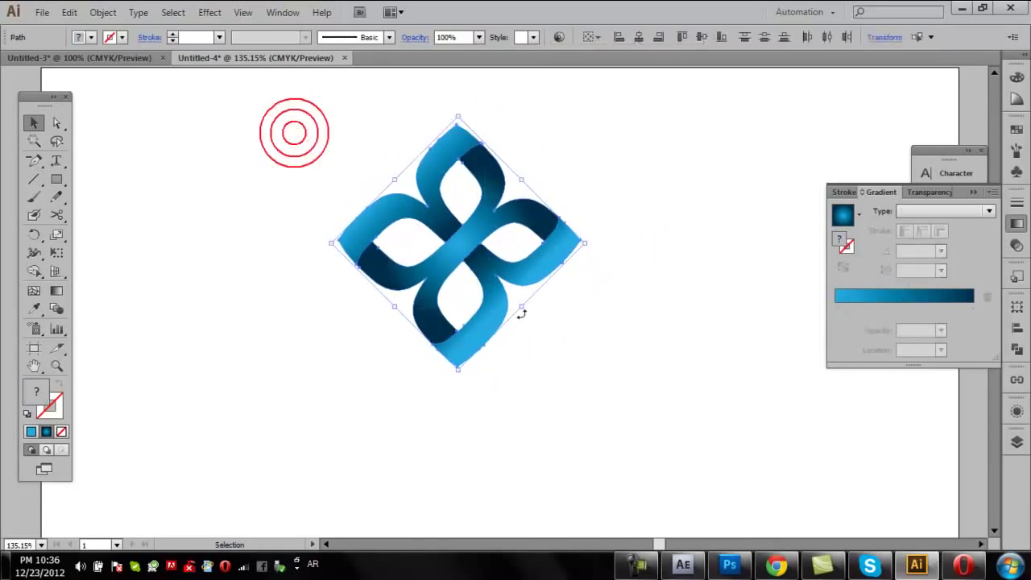
right_click(493, 276)
click(534, 354)
drag(449, 259, 459, 263)
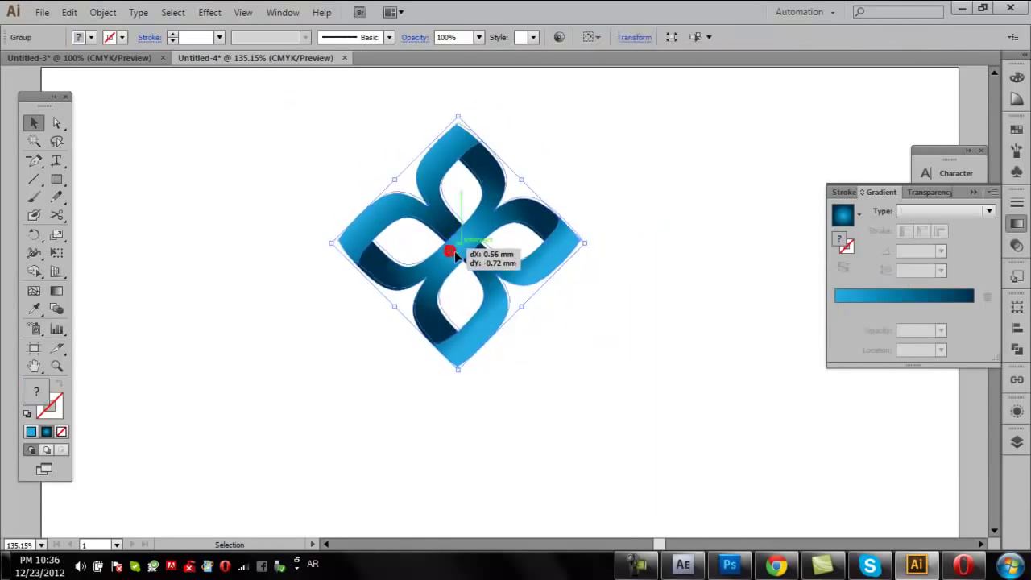
click(585, 396)
scroll(592, 406, up, 1)
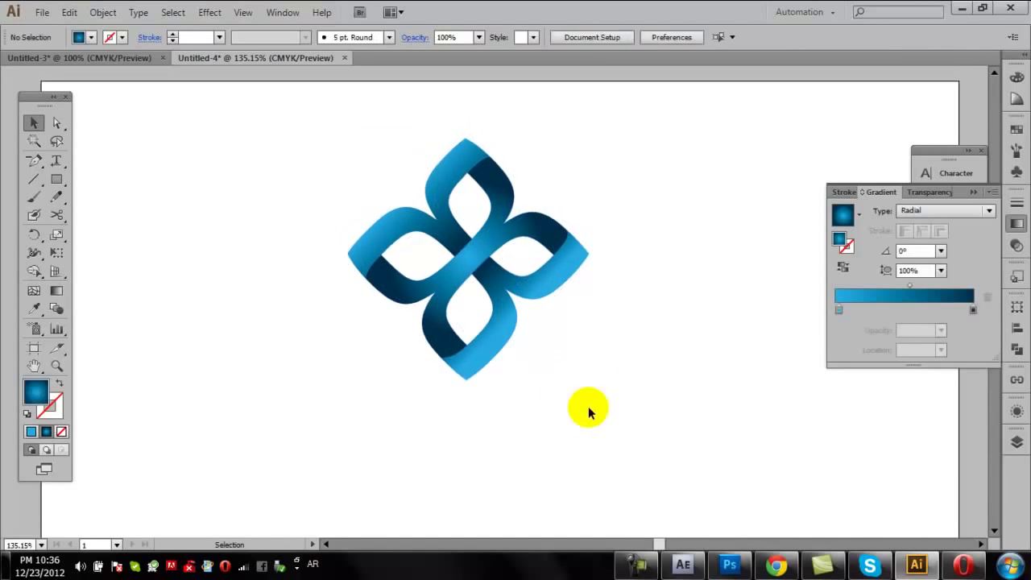
drag(342, 112, 637, 390)
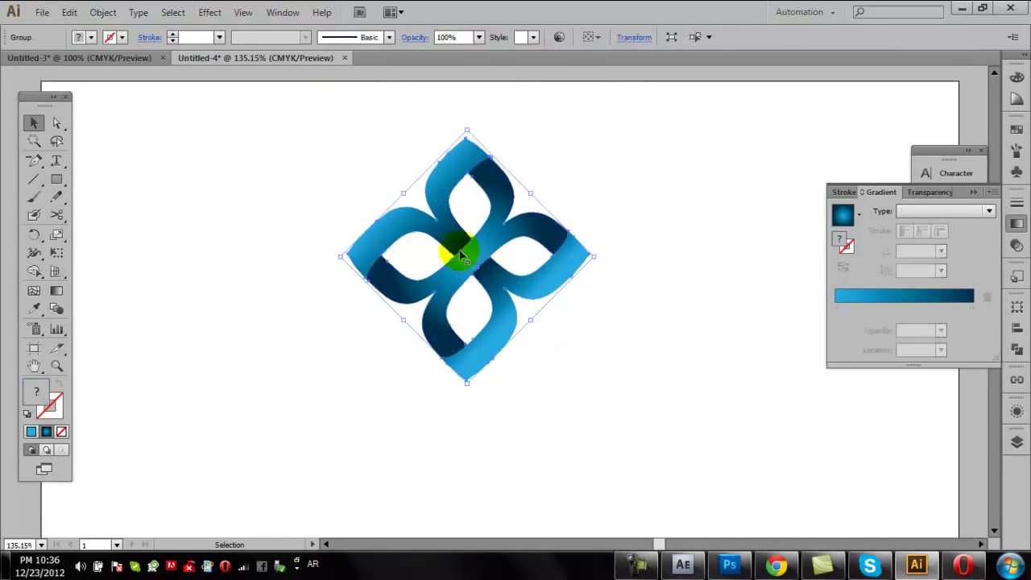
drag(470, 257, 479, 261)
- Add a LOGONAME text point below the flower and set its size to 21 pt
click(284, 328)
click(62, 162)
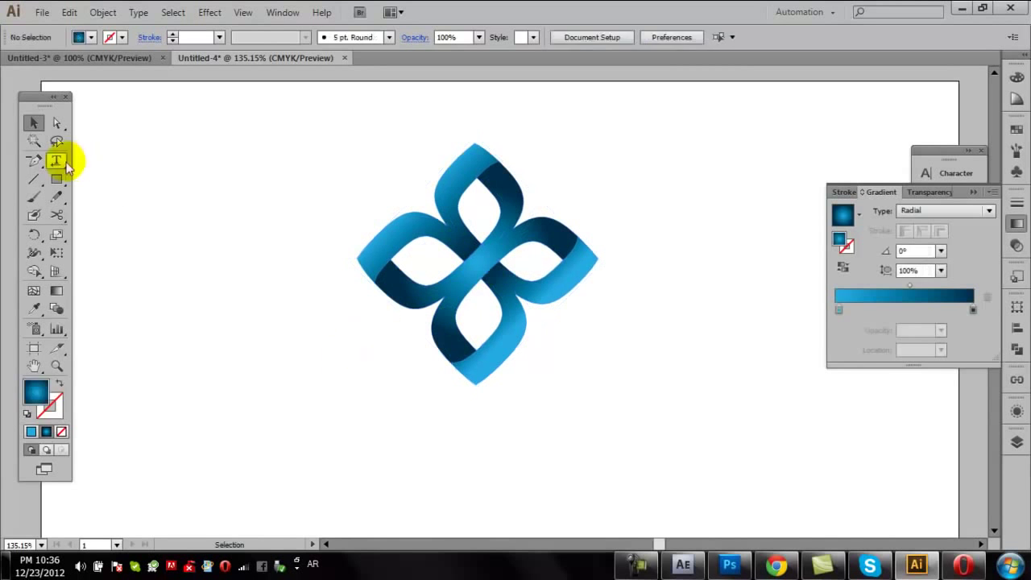
click(331, 378)
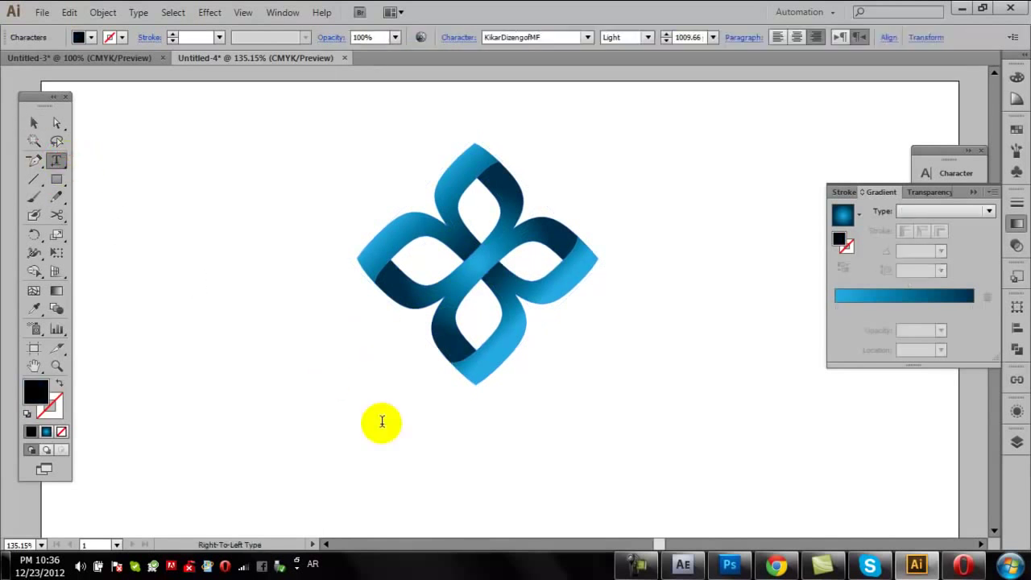
text(د)
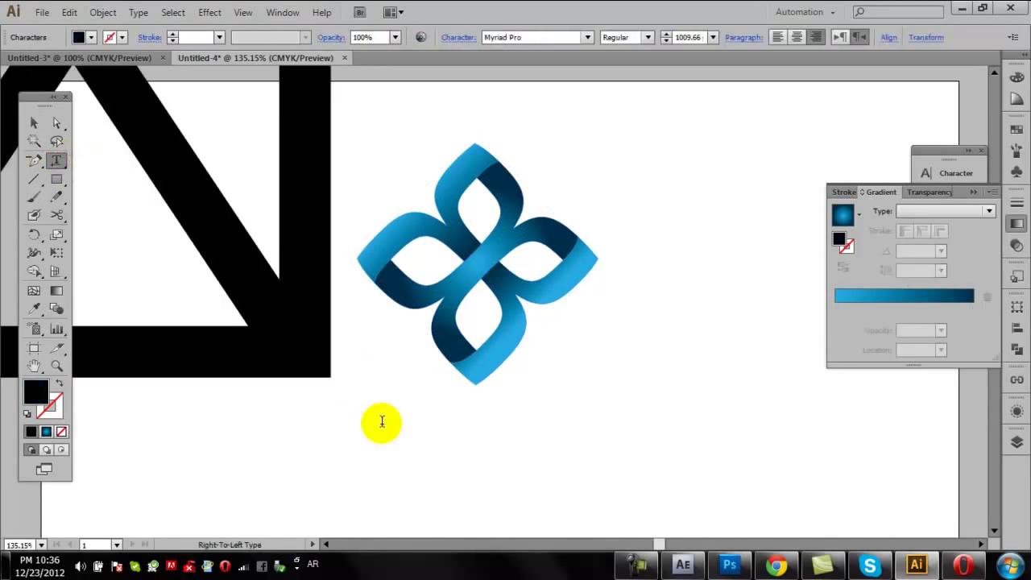
key(ctrl+a)
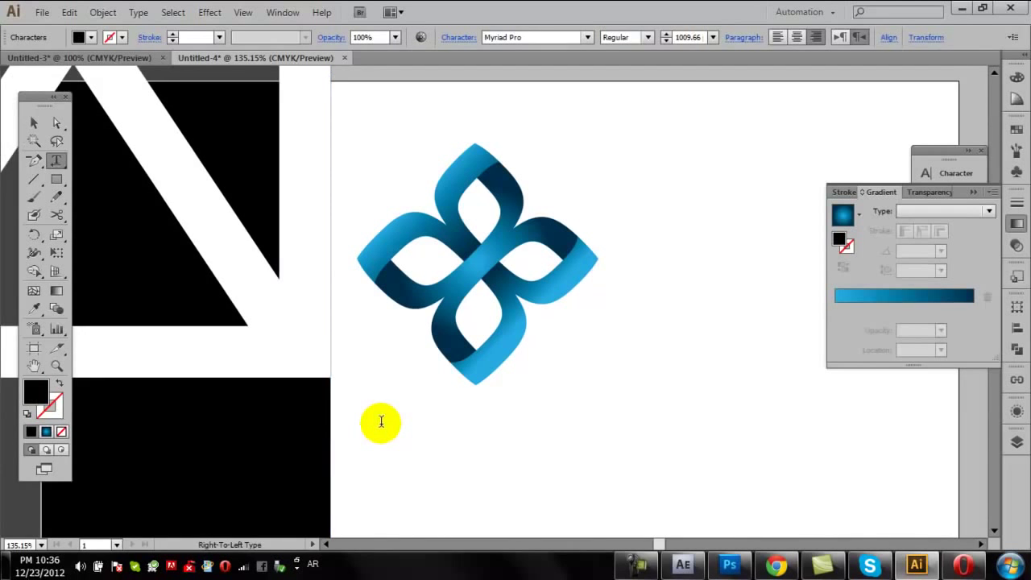
click(712, 38)
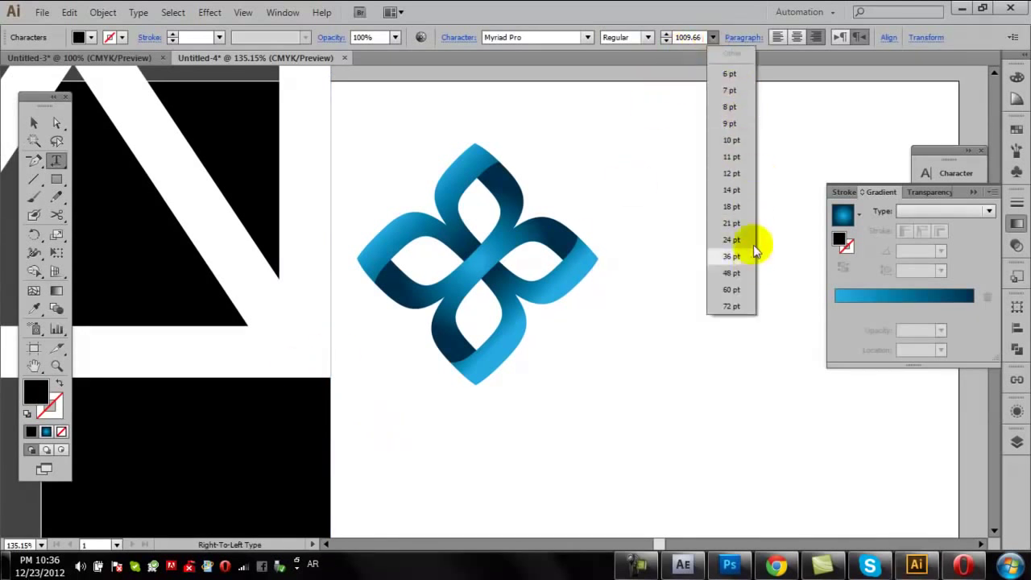
click(755, 222)
text(LOGONAME)
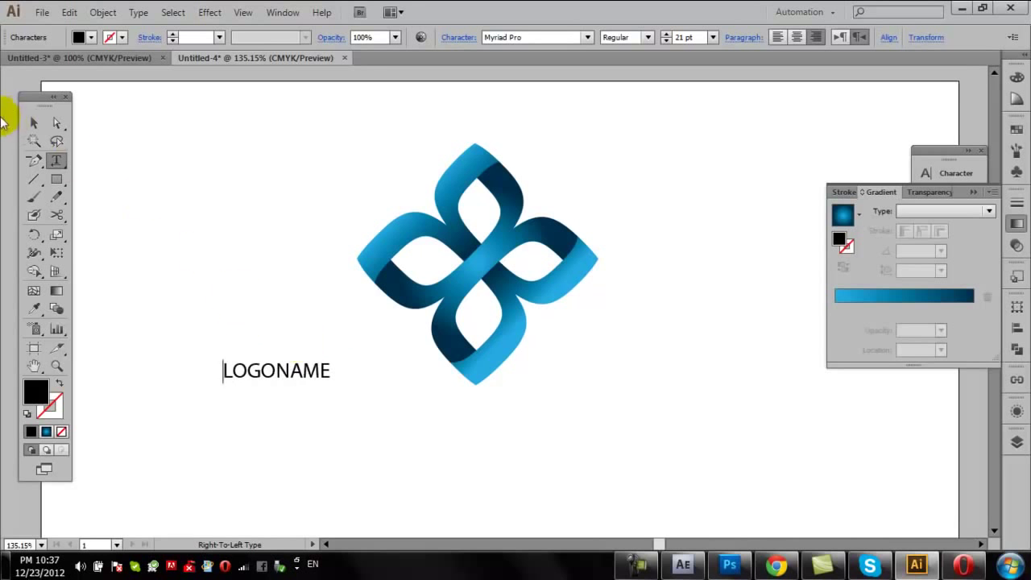
- Enlarge LOGONAME to about 65.93 pt and centre it beneath the flower
click(32, 124)
click(156, 138)
drag(294, 370, 808, 459)
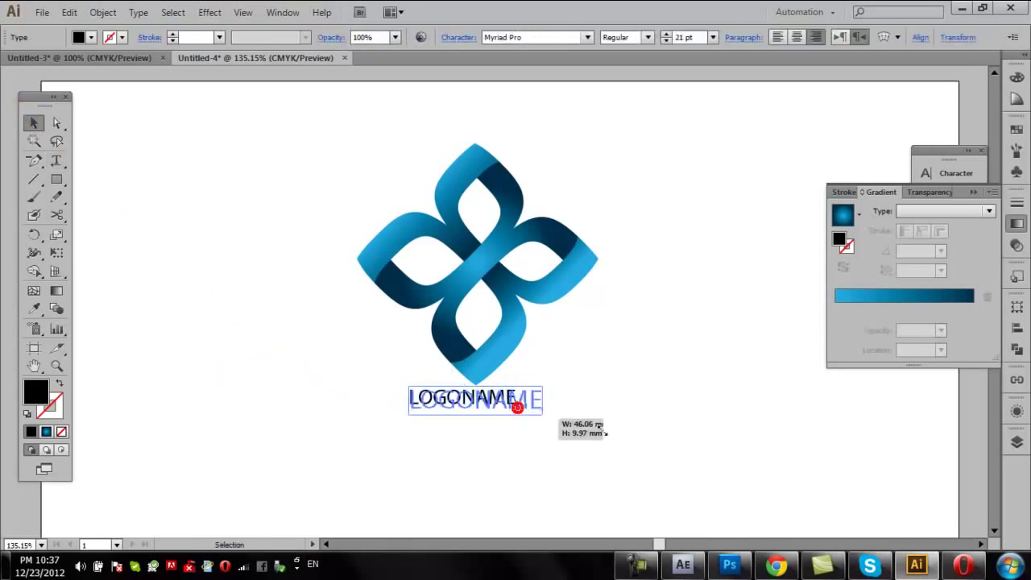
drag(720, 419, 607, 420)
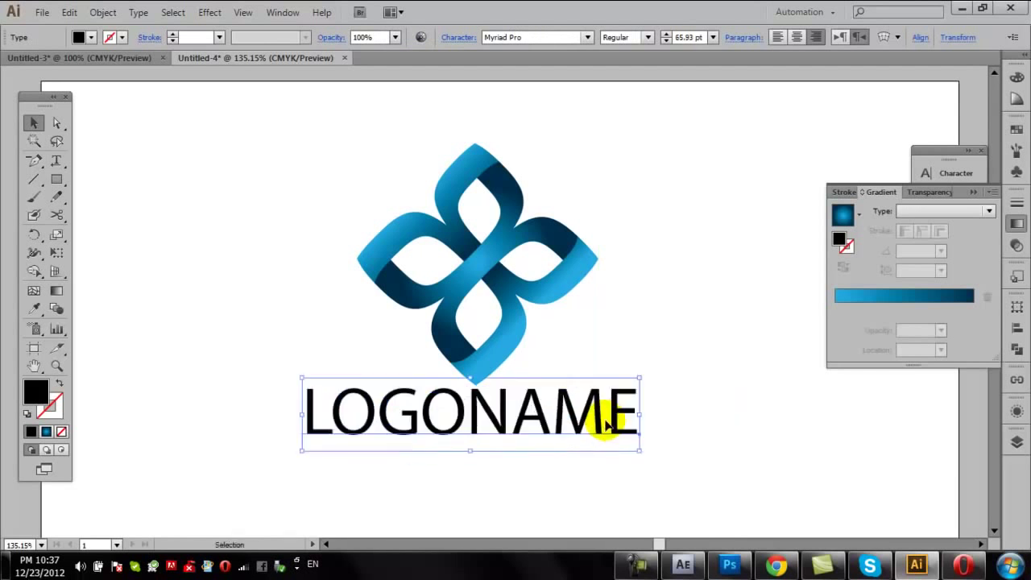
- Make the word NAME in LOGONAME bold
double_click(469, 410)
double_click(470, 410)
click(609, 407)
click(641, 408)
key(shift+Left)
key(shift+Left)
key(shift+Left)
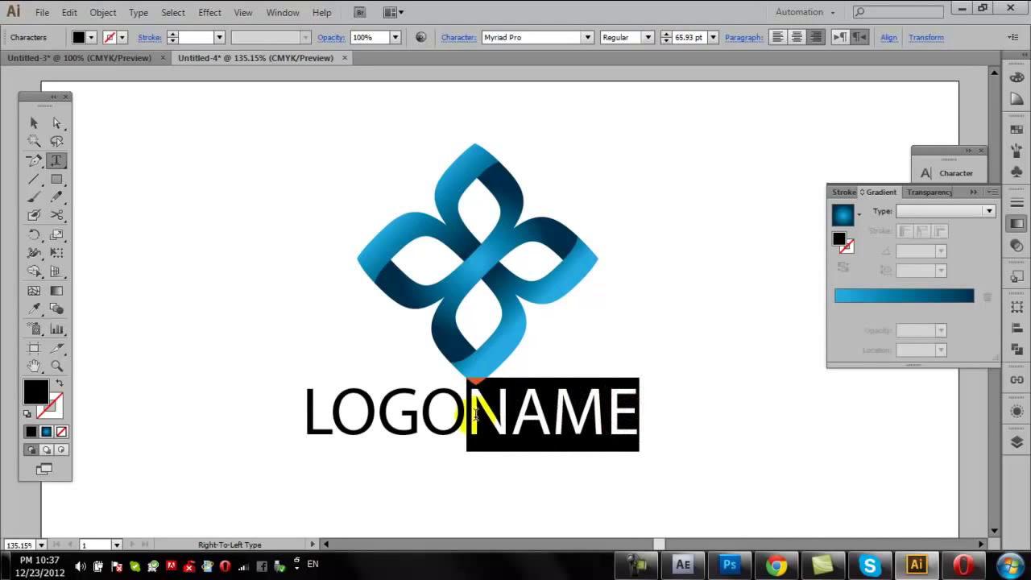
click(647, 37)
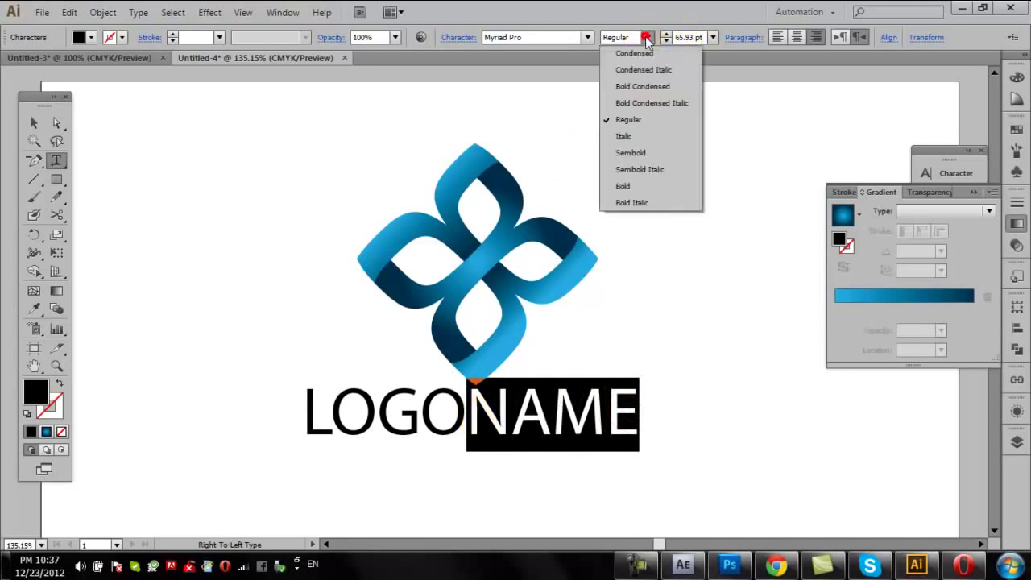
click(657, 190)
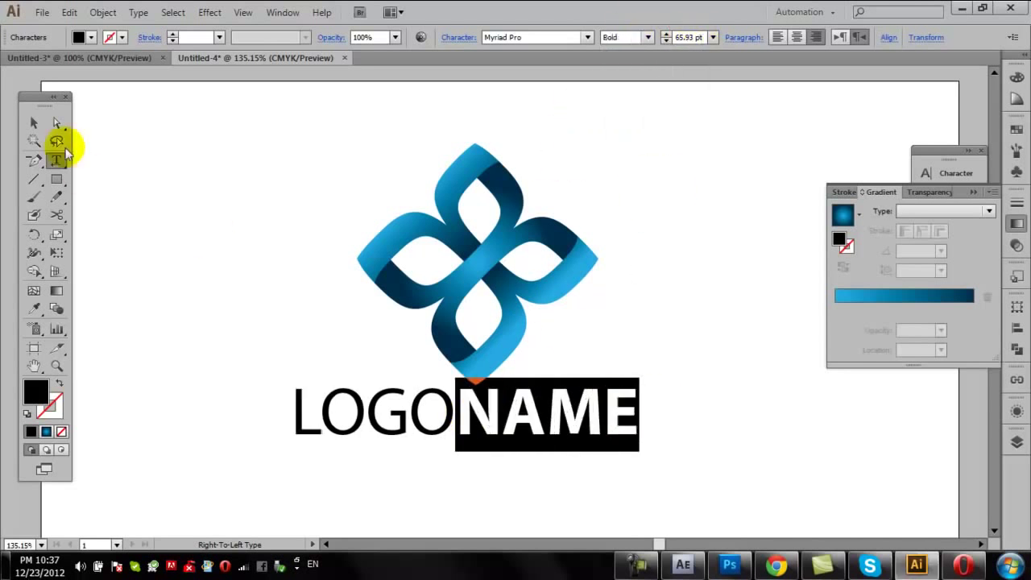
- Shift LOGONAME slightly right and give NAME a dark blue fill
click(34, 122)
click(158, 156)
drag(465, 427, 495, 421)
key(t)
click(472, 409)
key(shift+End)
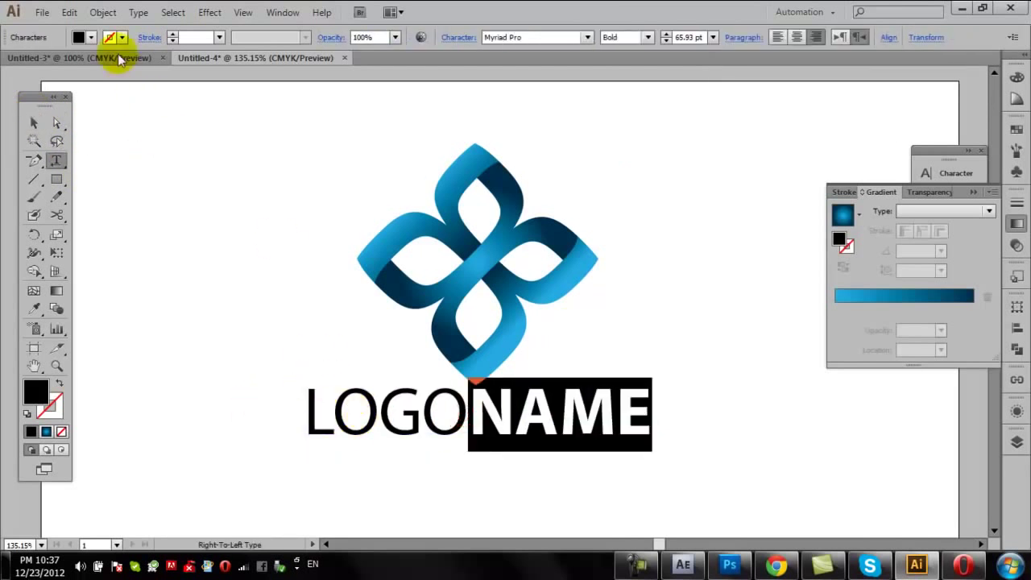
click(91, 37)
click(93, 74)
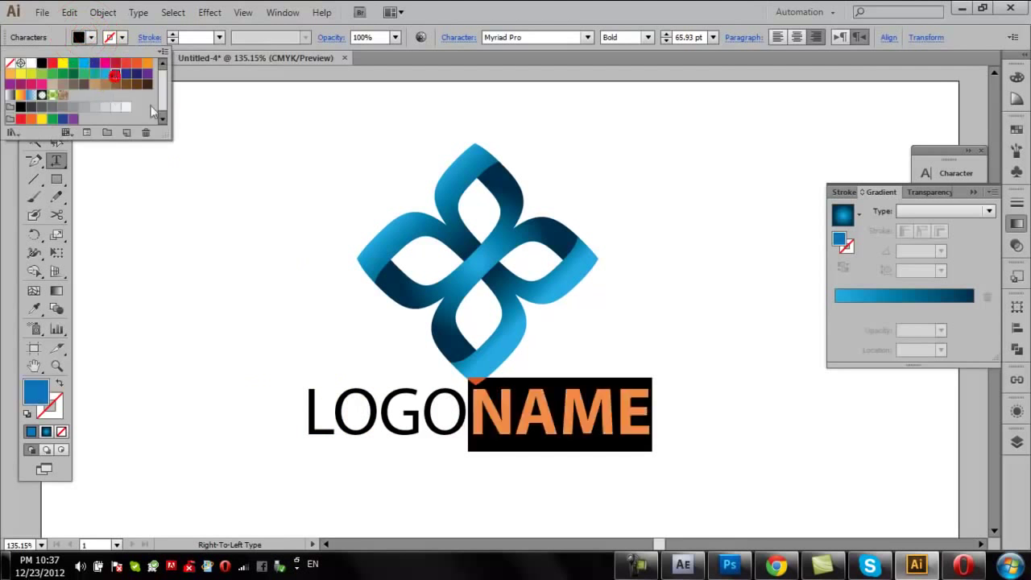
- Give the word LOGO a light blue fill
click(414, 409)
click(458, 416)
drag(459, 416, 302, 403)
click(352, 410)
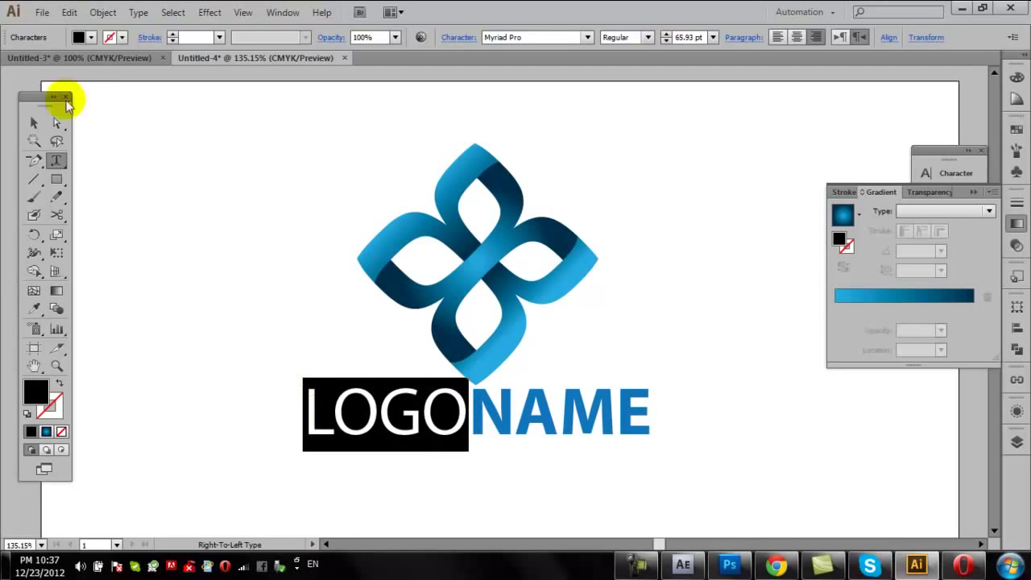
click(92, 38)
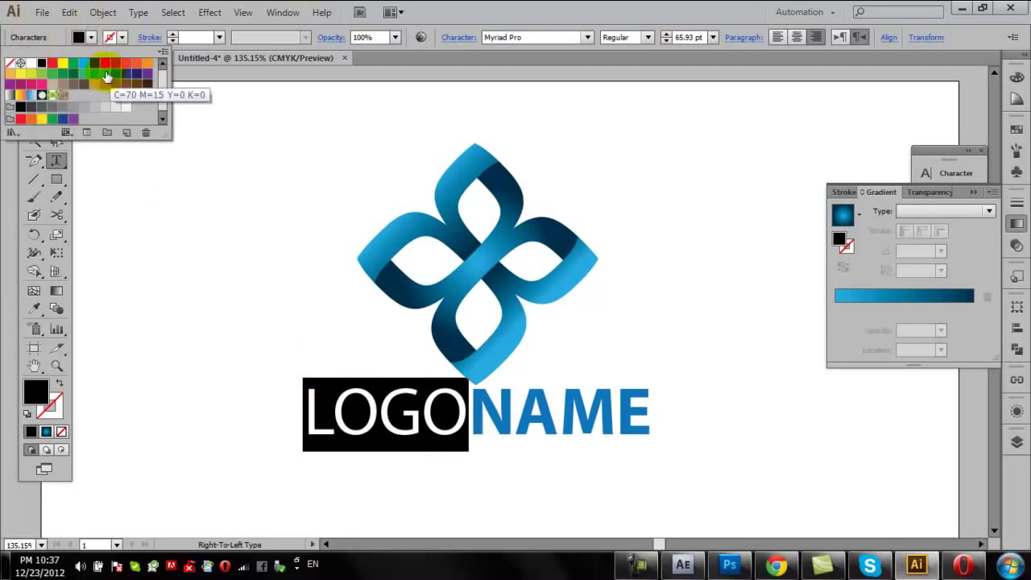
click(126, 63)
key(Escape)
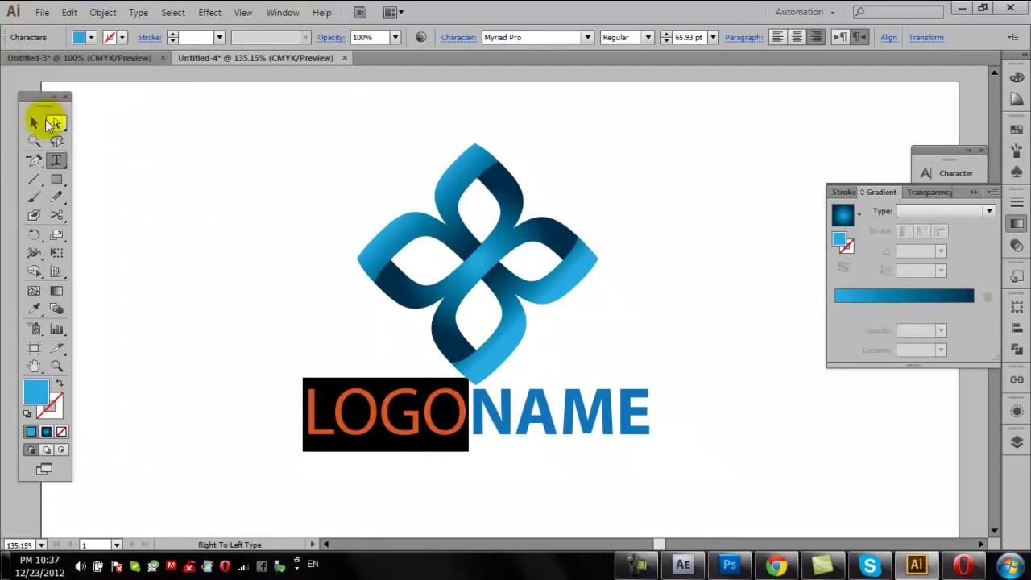
click(33, 122)
click(214, 158)
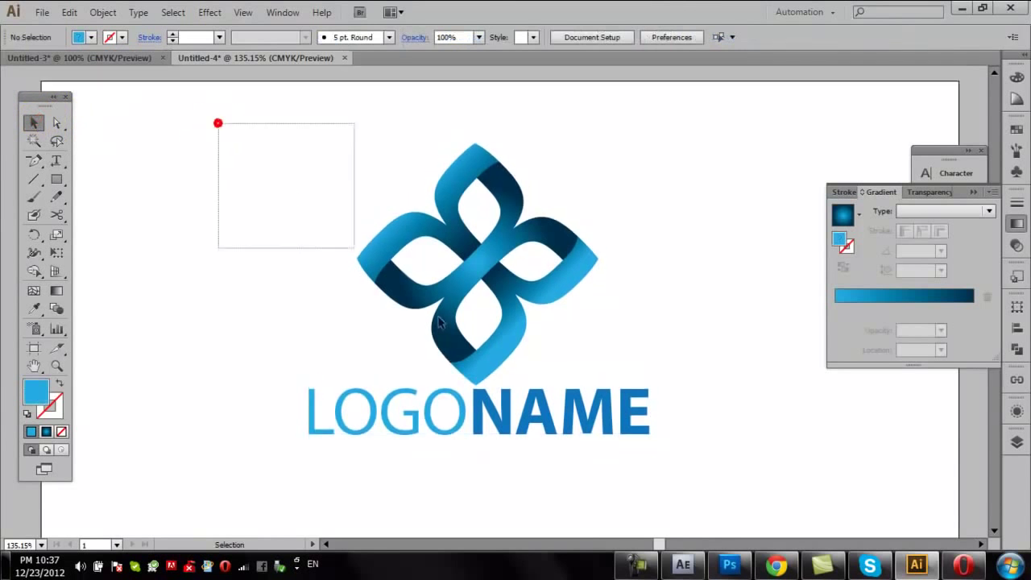
- Move the logo and LOGONAME down, zoom out to the page, then move them back up
drag(294, 198, 615, 466)
drag(507, 322, 525, 390)
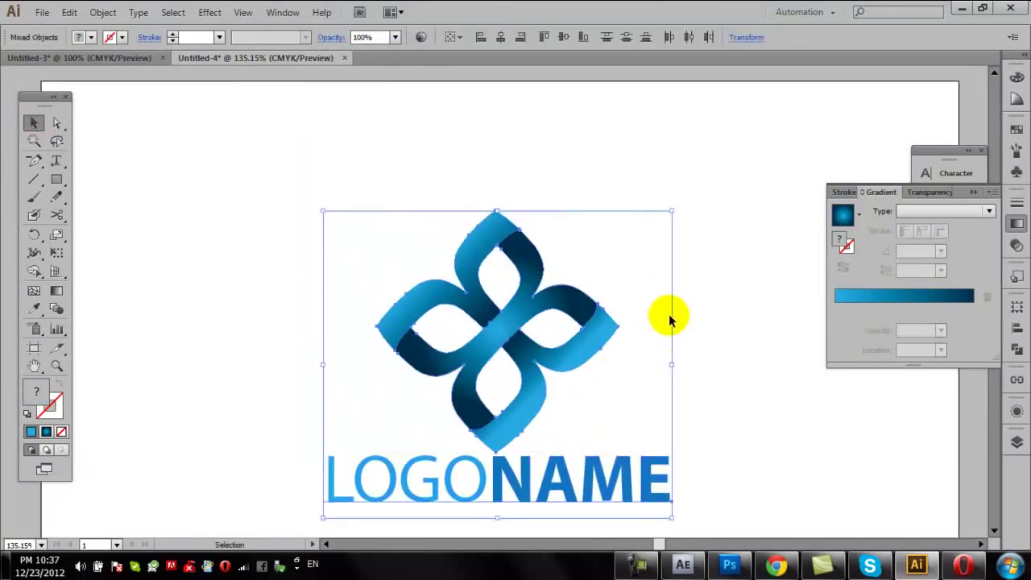
key(ctrl+1)
mouse_move(771, 407)
mouse_down()
mouse_move(760, 335)
mouse_move(747, 359)
mouse_up()
drag(722, 159, 386, 462)
drag(489, 371, 490, 332)
click(711, 286)
- Fine-tune the logo and text position slightly lower-left on the artboard
click(777, 566)
click(777, 566)
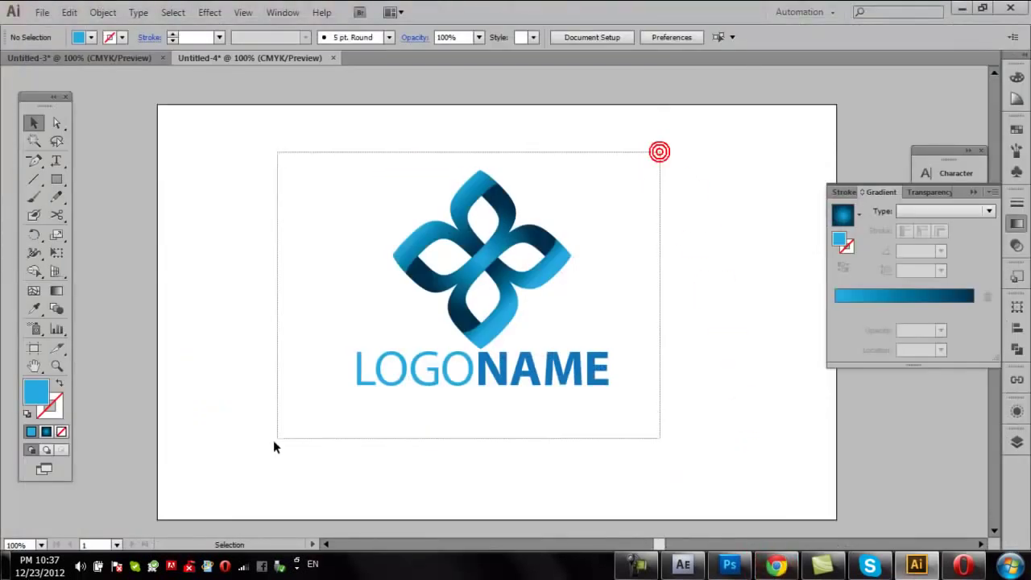
drag(660, 150, 273, 439)
mouse_move(454, 362)
mouse_down()
mouse_move(483, 338)
mouse_move(488, 350)
mouse_up()
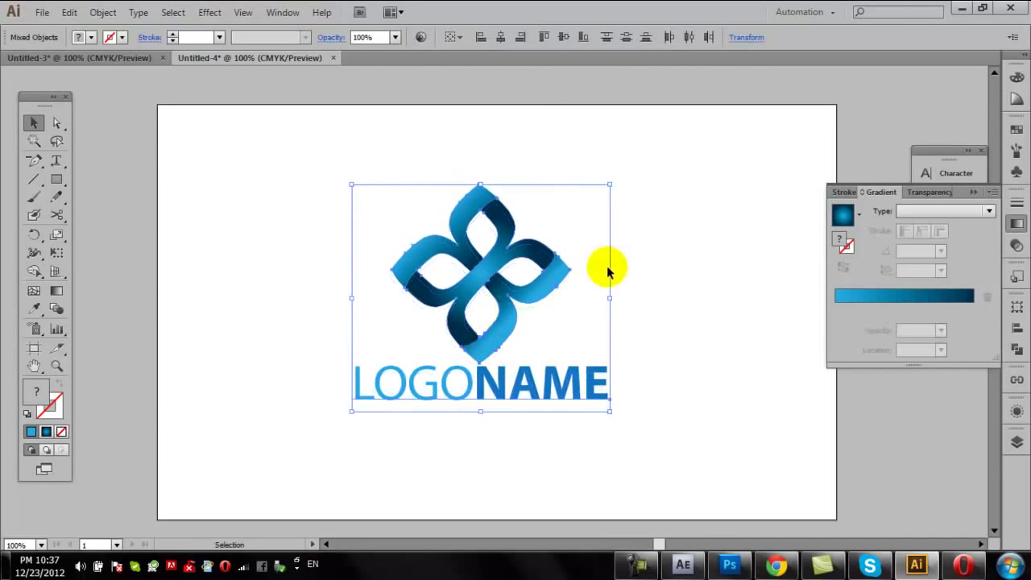
drag(550, 280, 551, 290)
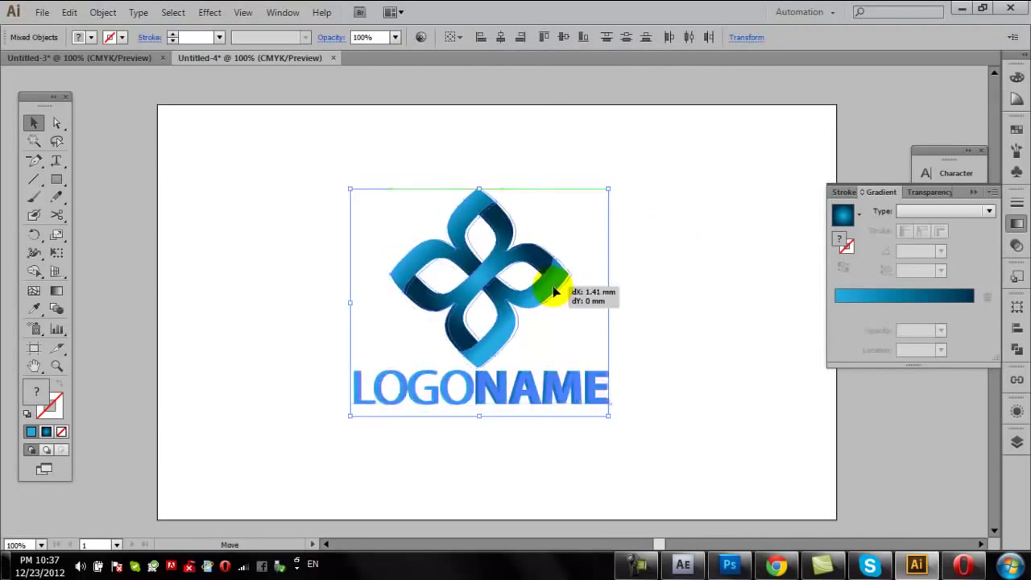
drag(554, 292, 551, 290)
click(683, 238)
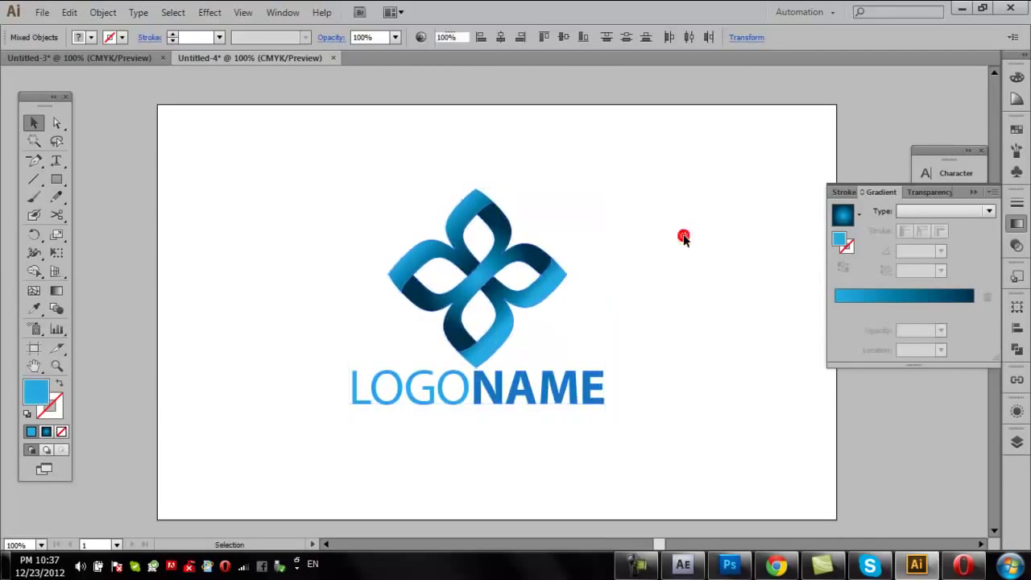
click(637, 564)
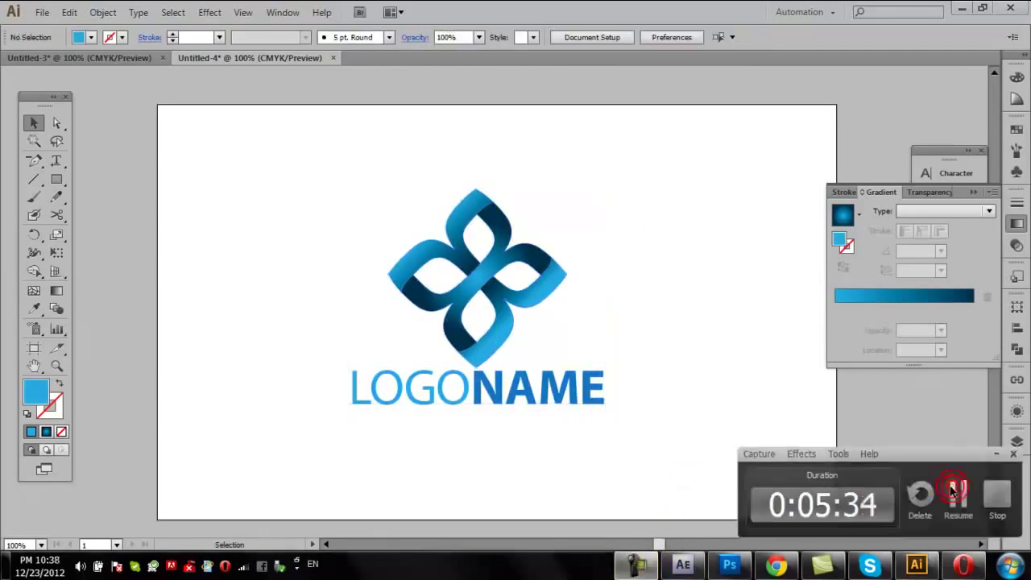
click(816, 363)
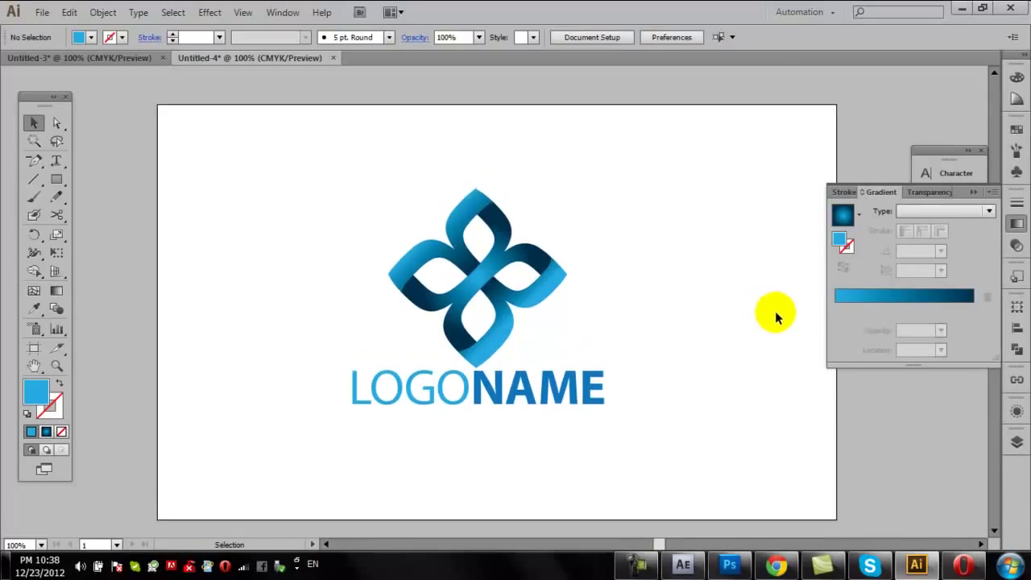
click(58, 177)
- Draw an artboard-sized rectangle, send it to the back and give it a radial gradient
drag(158, 105, 838, 518)
right_click(768, 397)
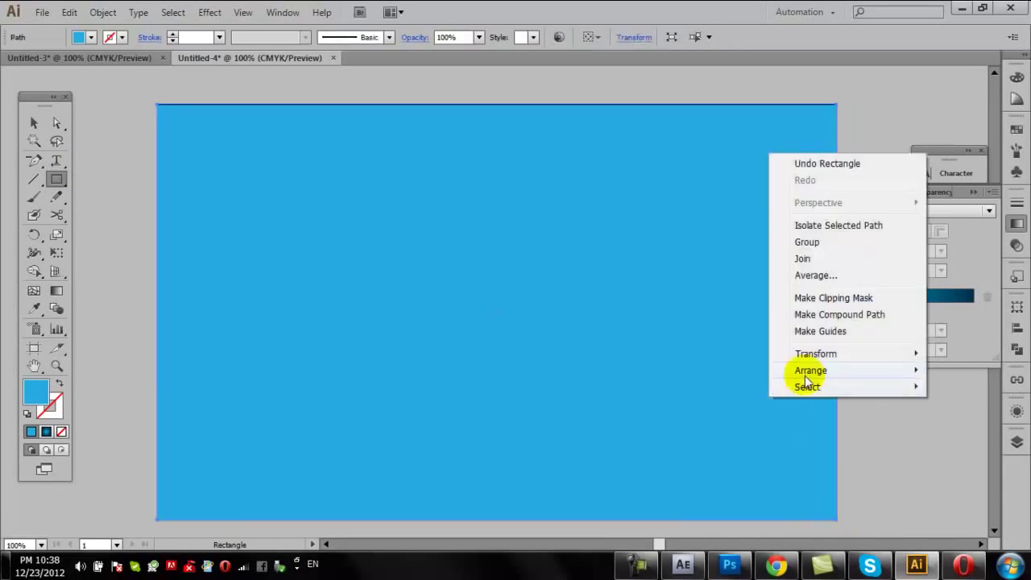
mouse_move(811, 370)
click(755, 419)
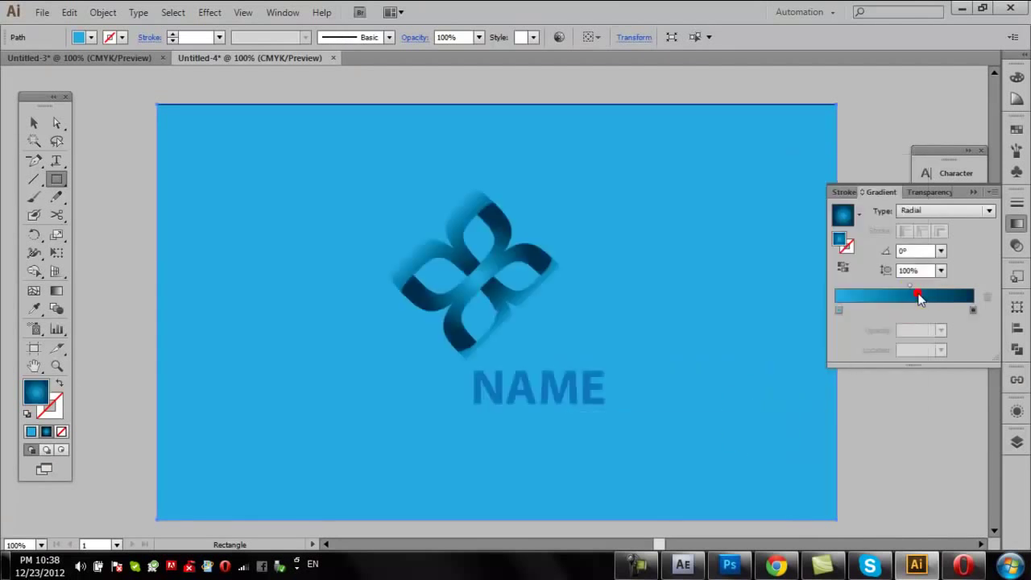
click(920, 298)
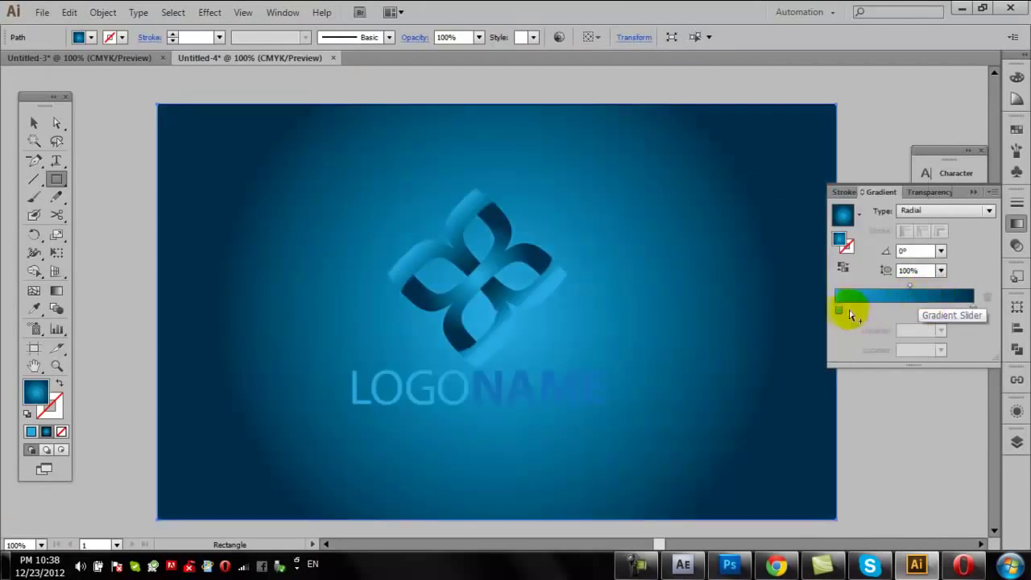
double_click(837, 308)
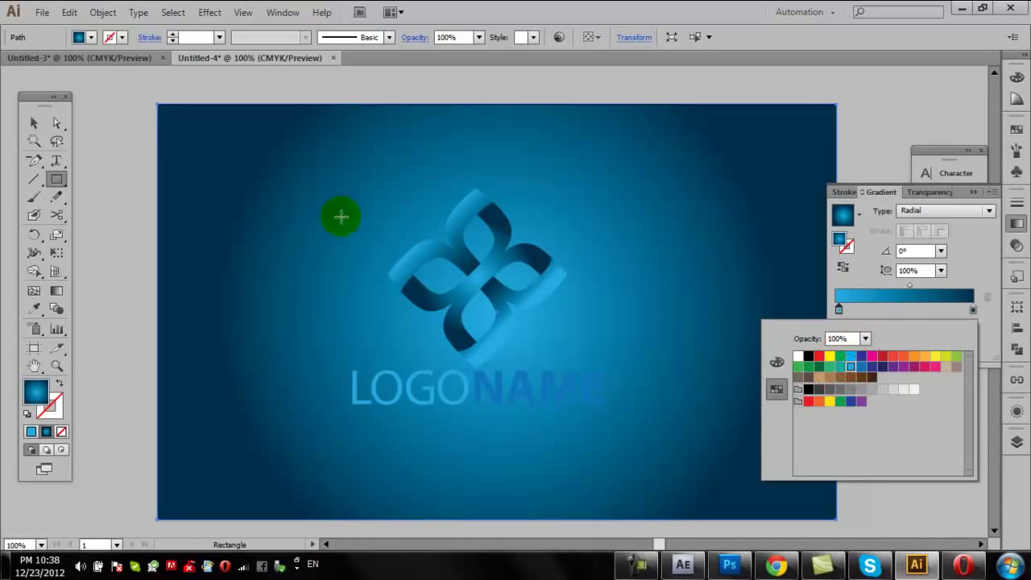
click(24, 125)
click(137, 118)
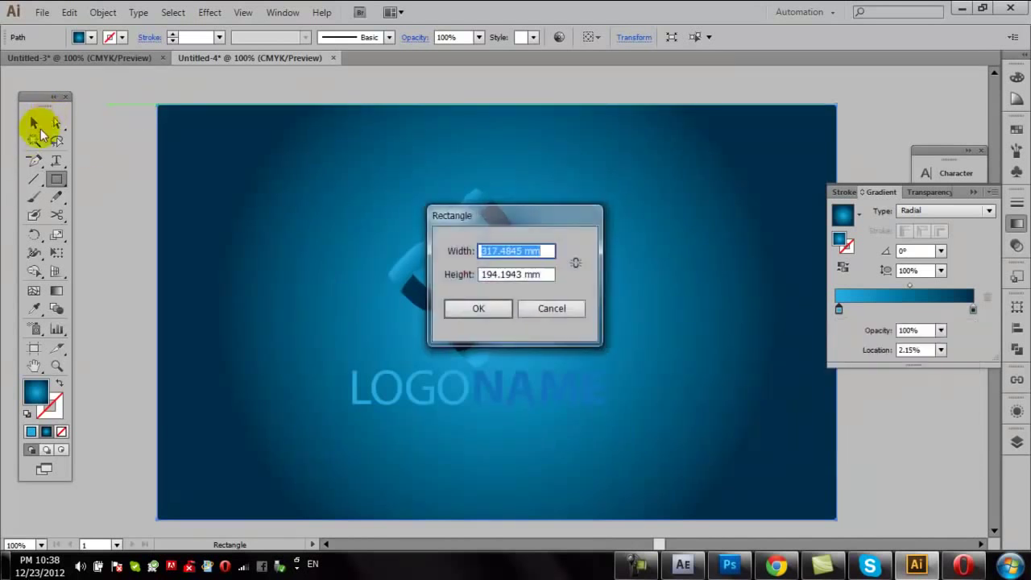
click(548, 307)
click(41, 128)
click(108, 92)
click(231, 168)
click(89, 38)
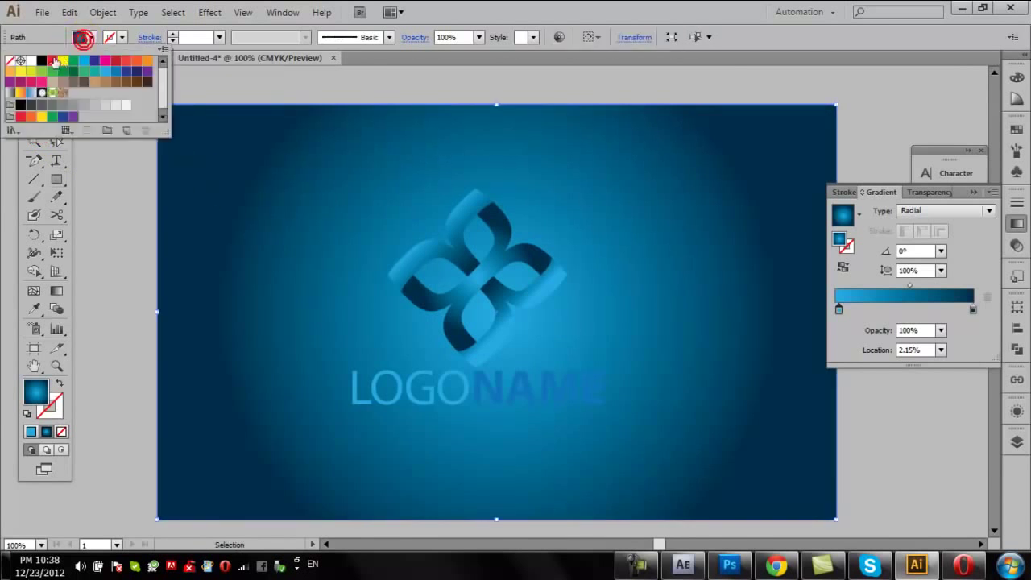
click(30, 61)
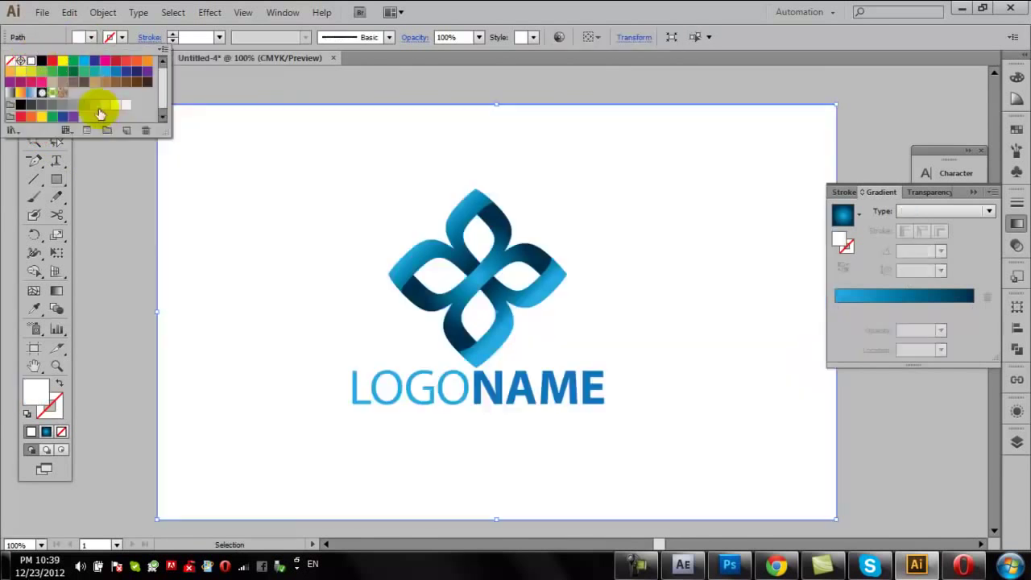
click(105, 71)
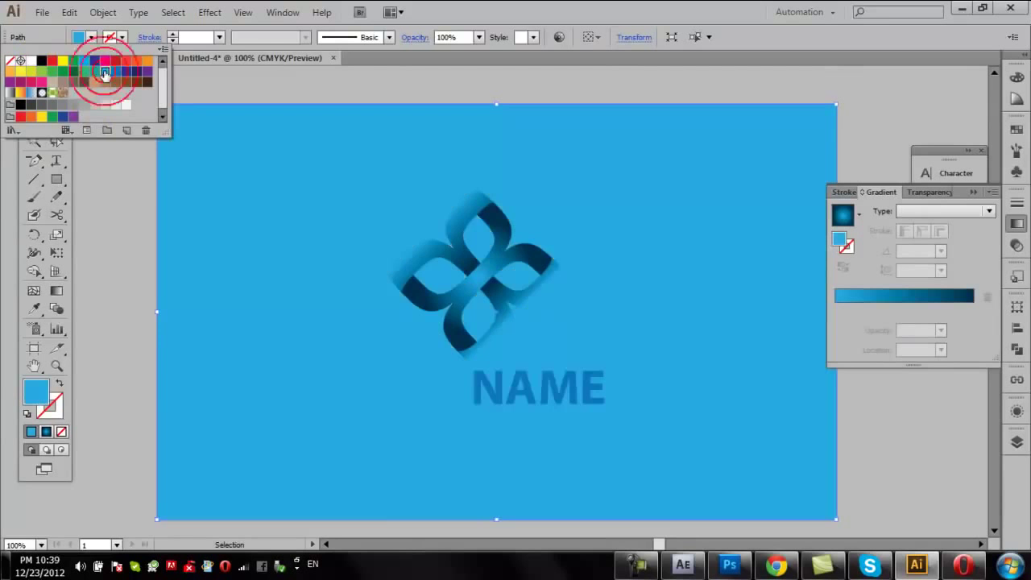
click(126, 71)
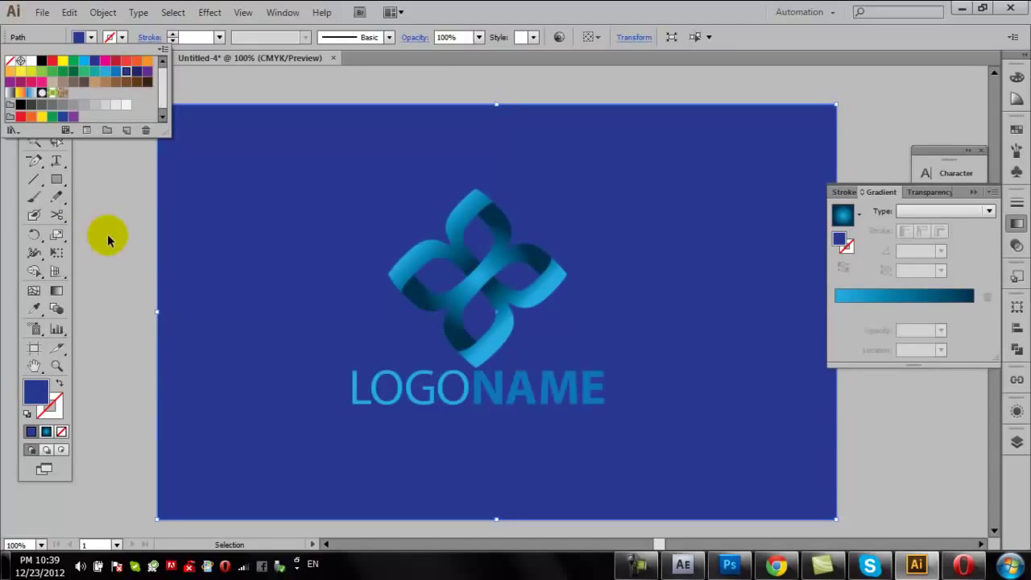
click(242, 207)
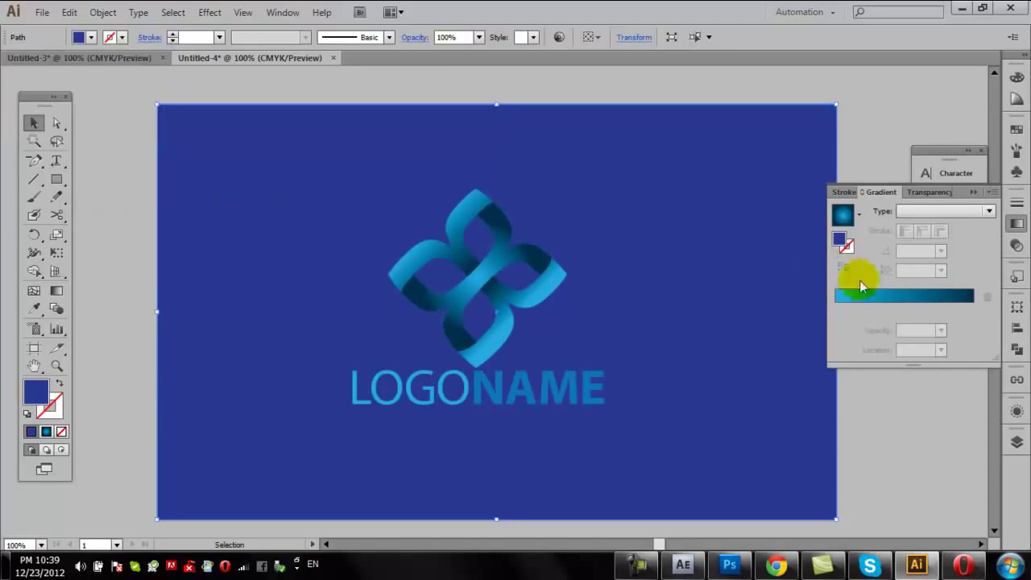
click(890, 295)
click(841, 311)
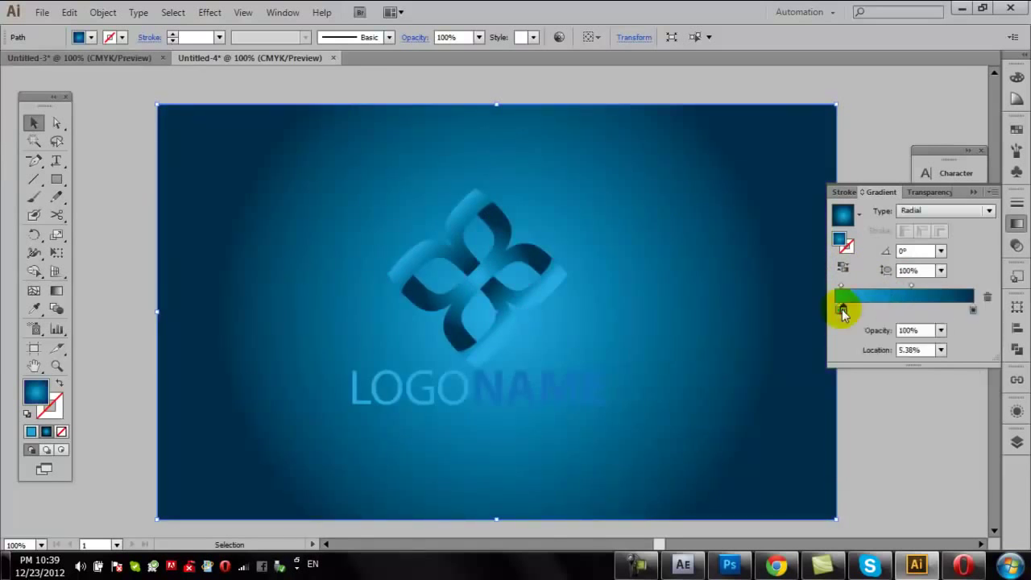
- Make the left gradient stop white at 0%
double_click(842, 311)
click(911, 390)
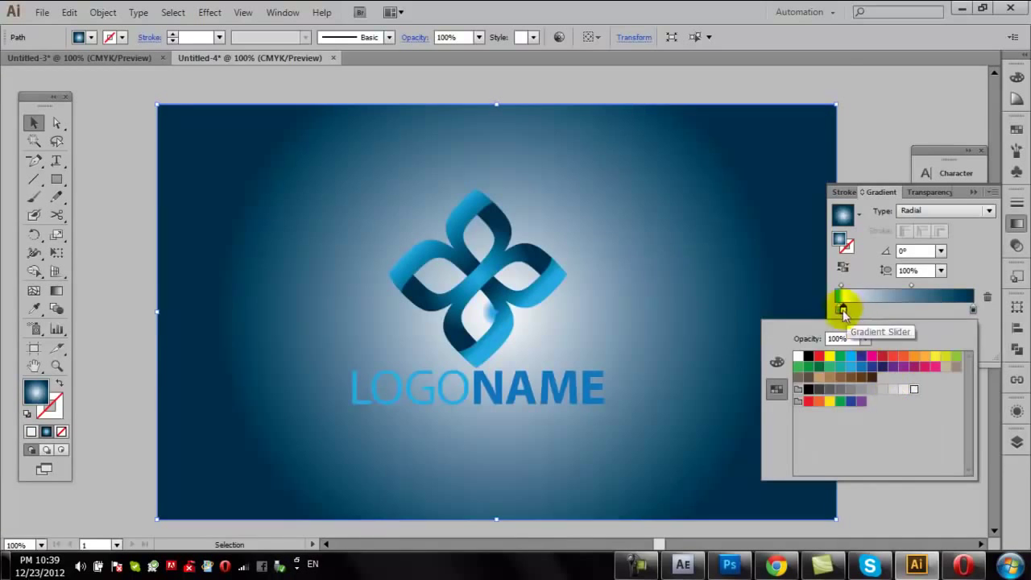
click(843, 310)
drag(843, 311, 858, 311)
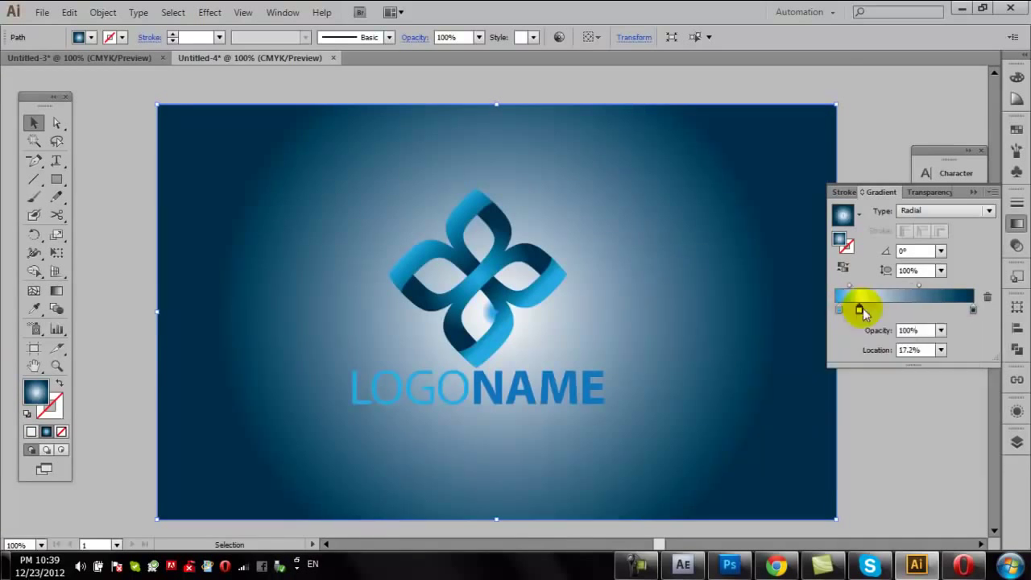
click(840, 311)
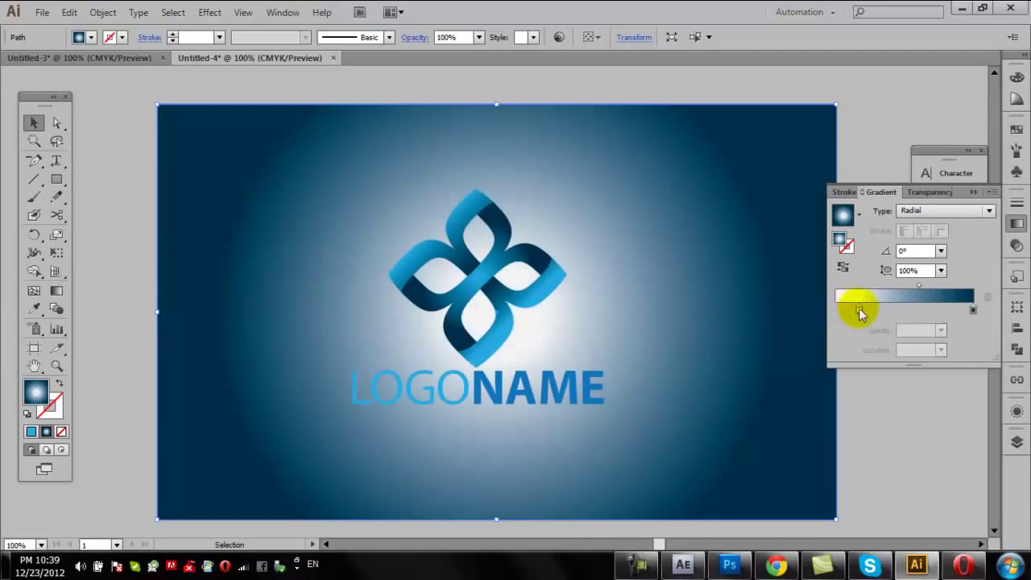
drag(856, 310, 835, 310)
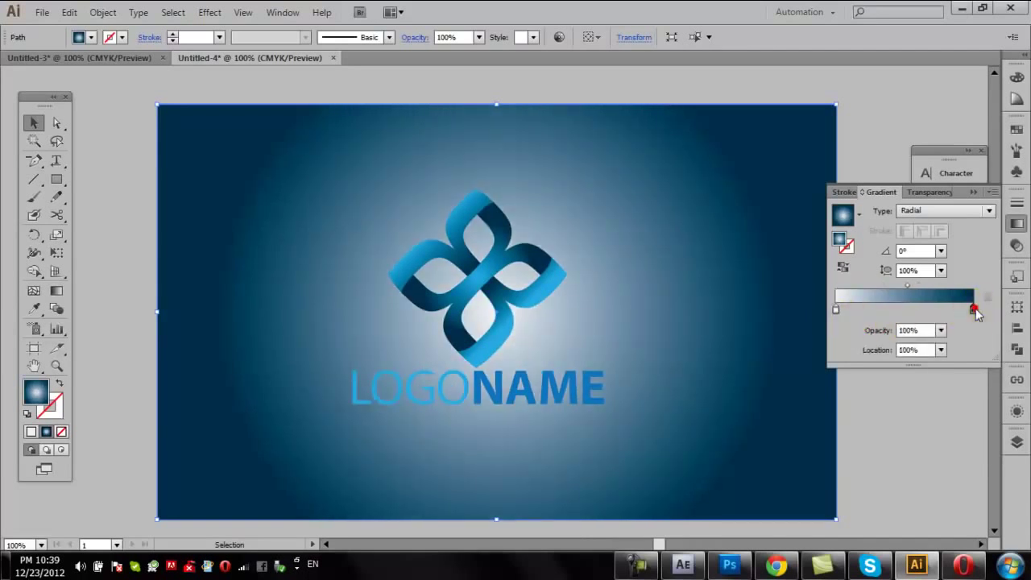
- Set the right stop to light grey and move the midpoint to about 73%
double_click(973, 310)
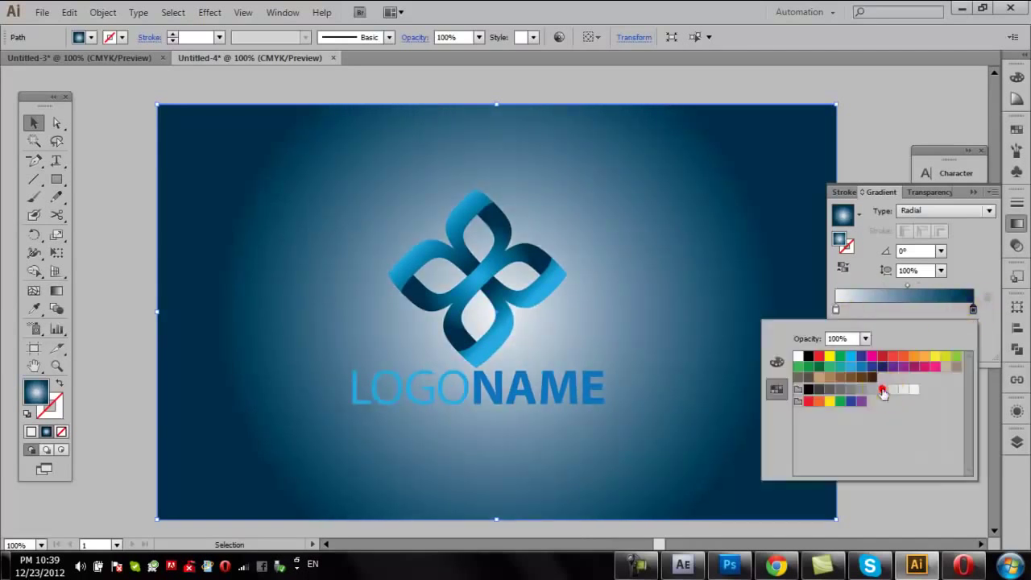
click(880, 390)
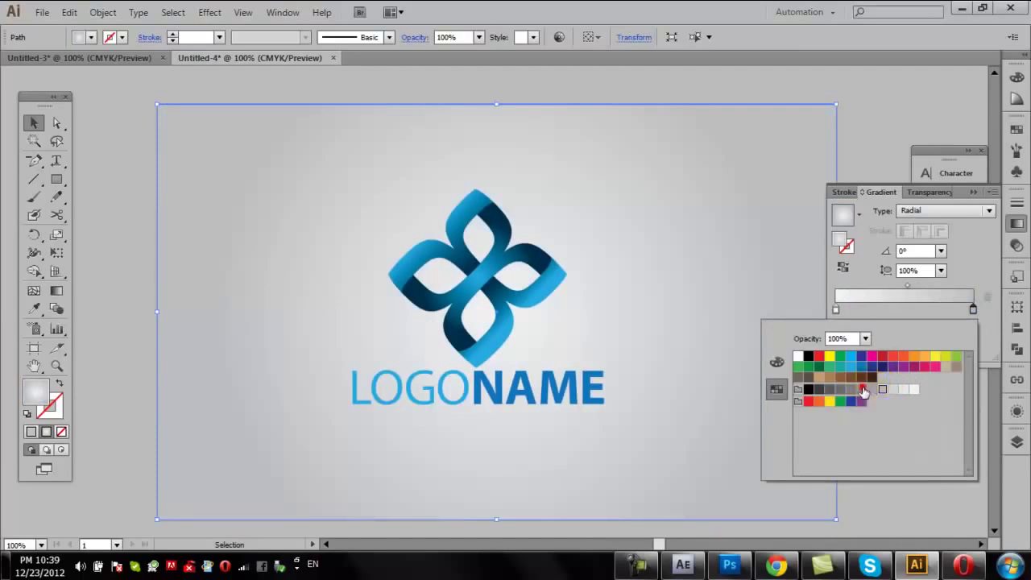
click(861, 389)
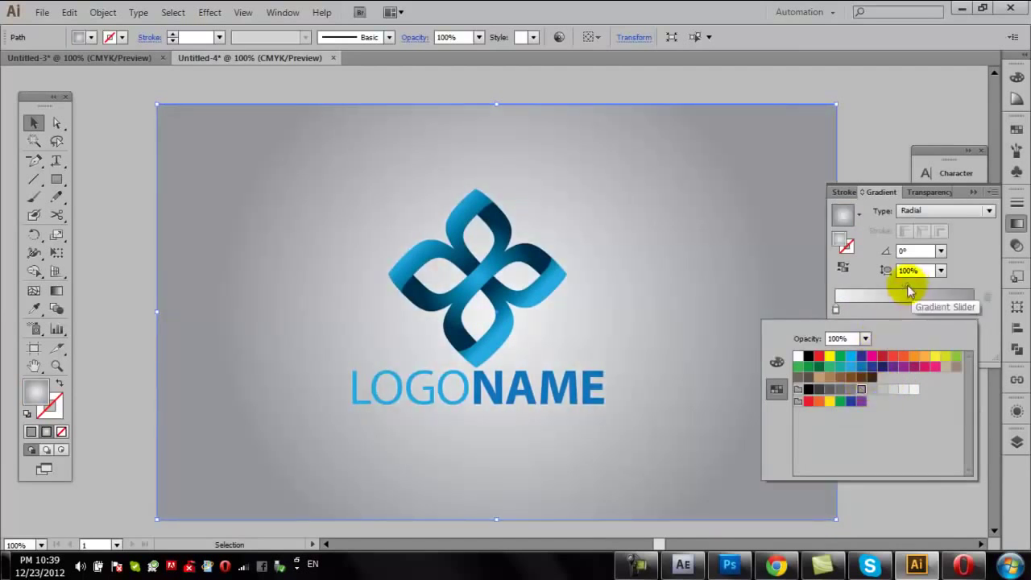
click(907, 286)
drag(925, 287, 938, 287)
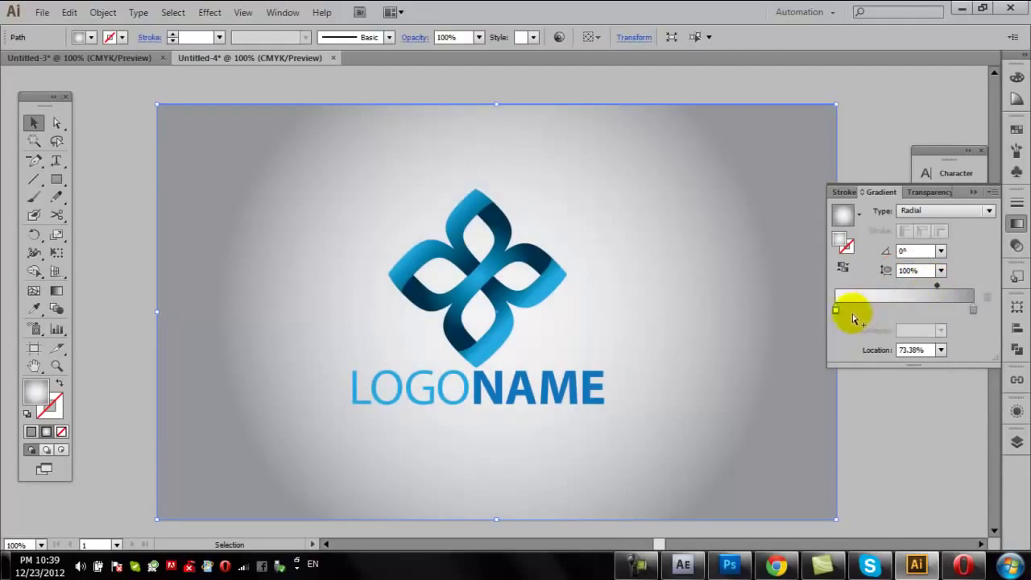
double_click(973, 309)
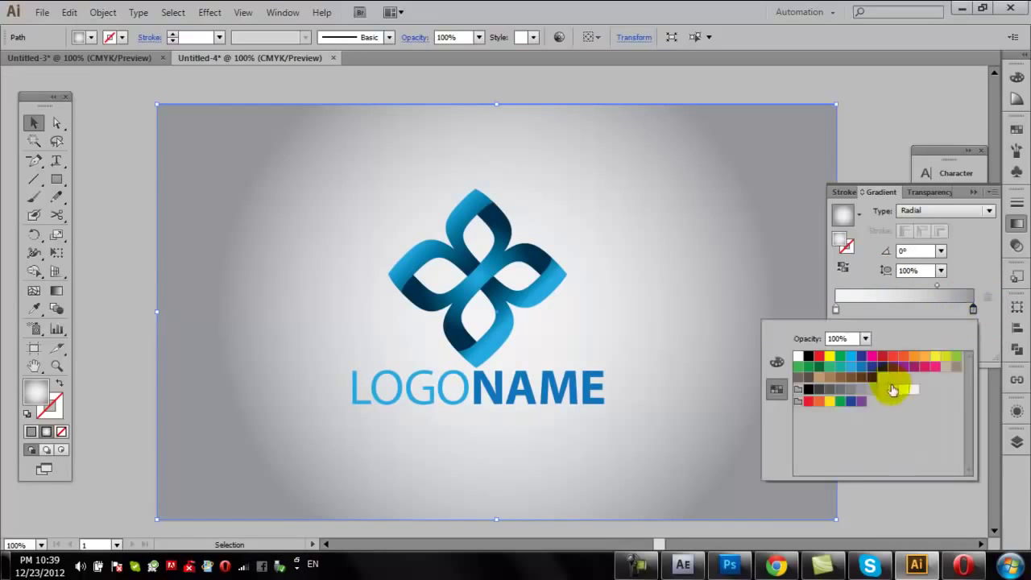
click(893, 389)
click(879, 389)
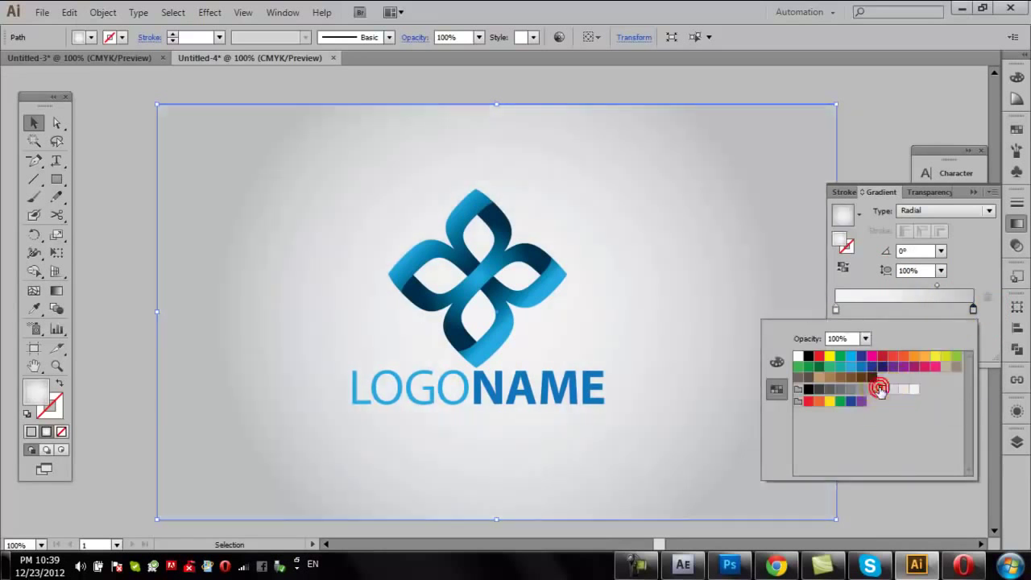
click(95, 112)
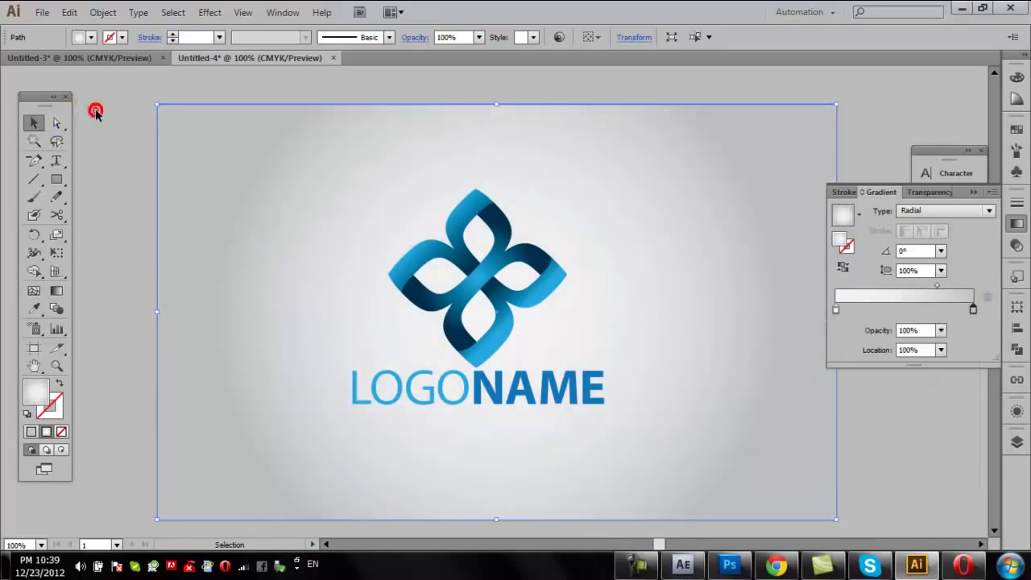
- Draw a wide, flat ellipse below the logo
click(972, 193)
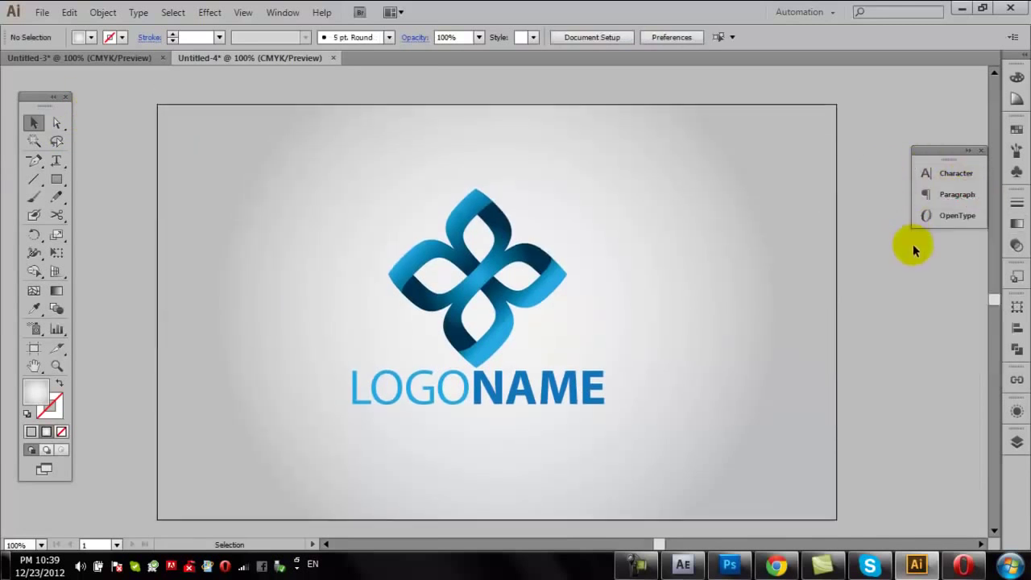
drag(897, 258, 822, 274)
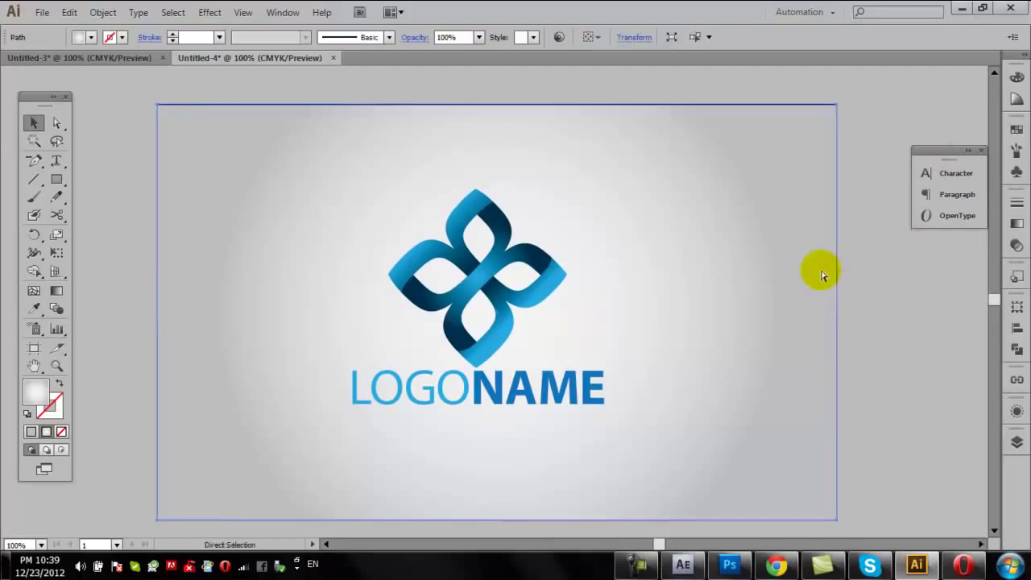
key(ctrl+2)
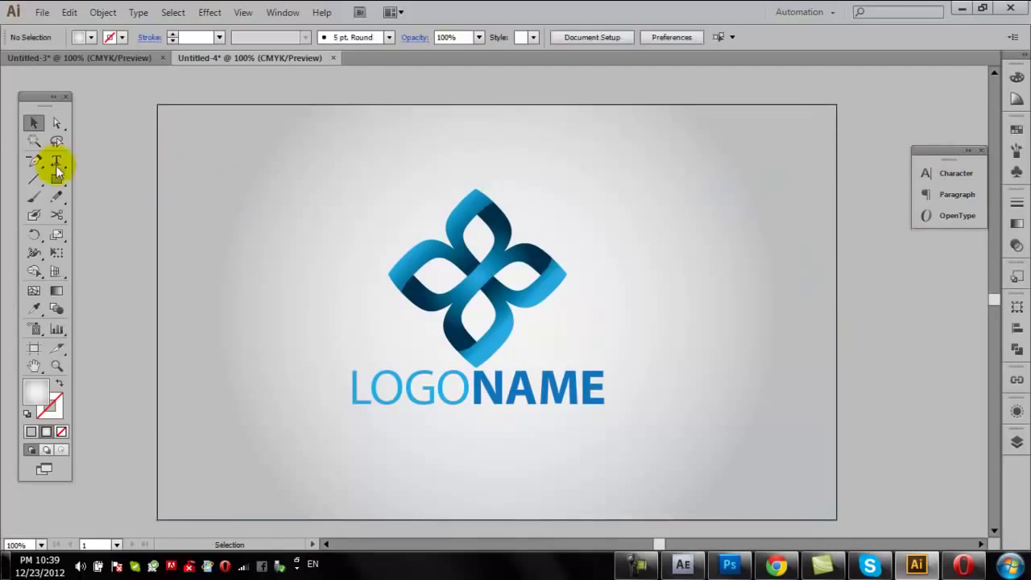
click(55, 180)
click(127, 214)
drag(327, 441, 651, 470)
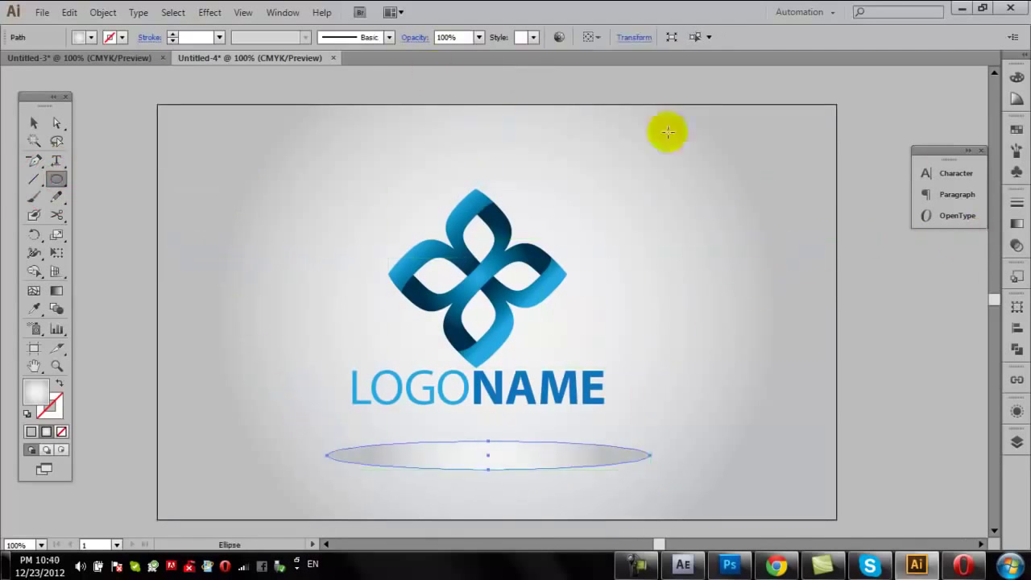
- Give the ellipse a reversed radial gradient with a dark grey centre stop
click(1016, 223)
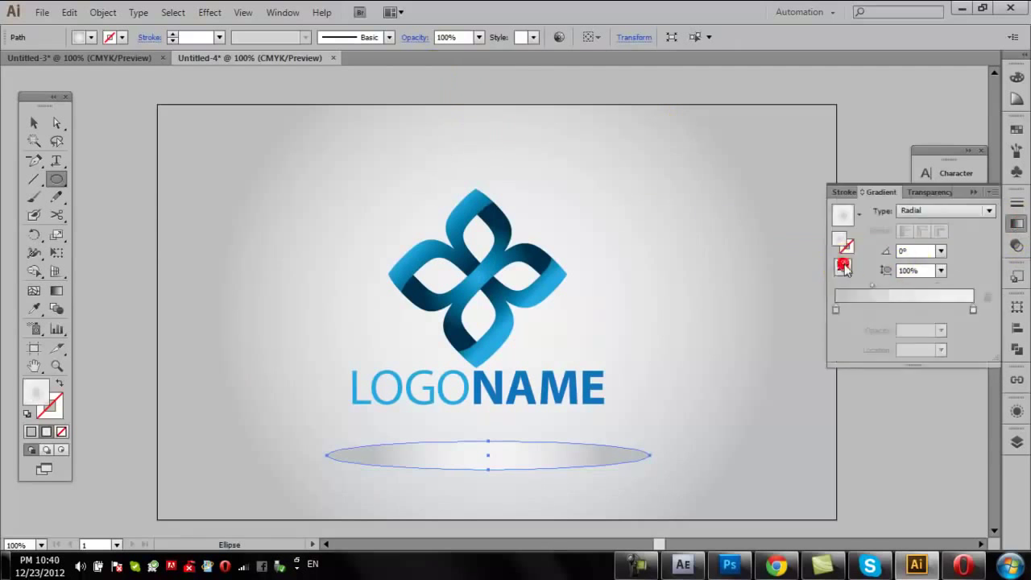
click(843, 267)
click(834, 310)
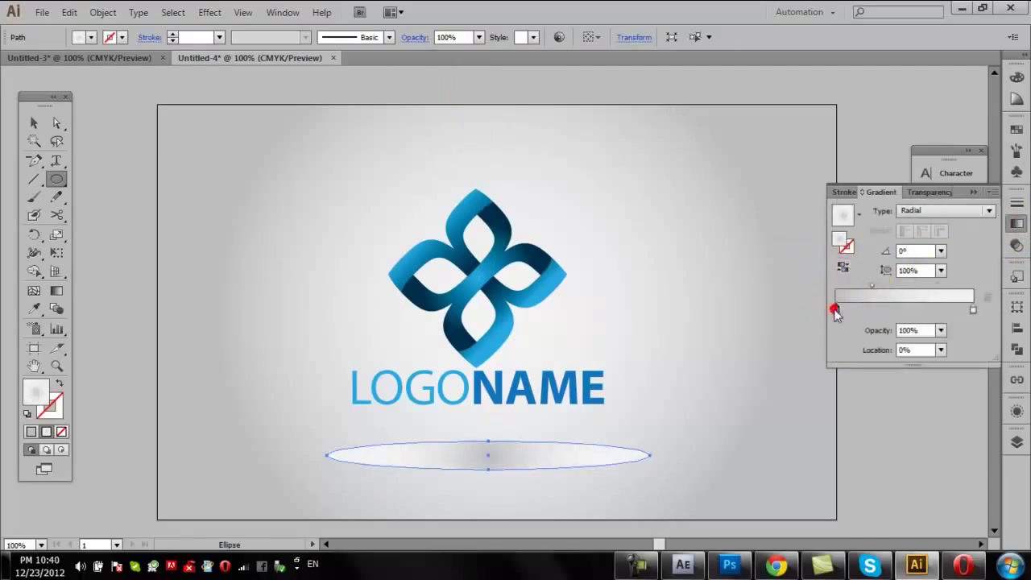
double_click(834, 309)
click(828, 389)
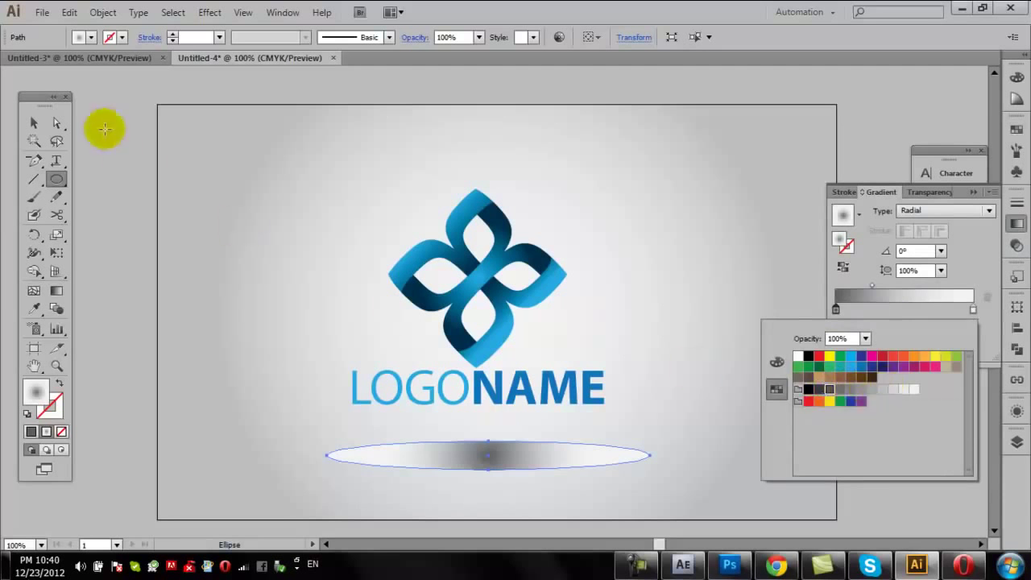
click(33, 116)
click(209, 12)
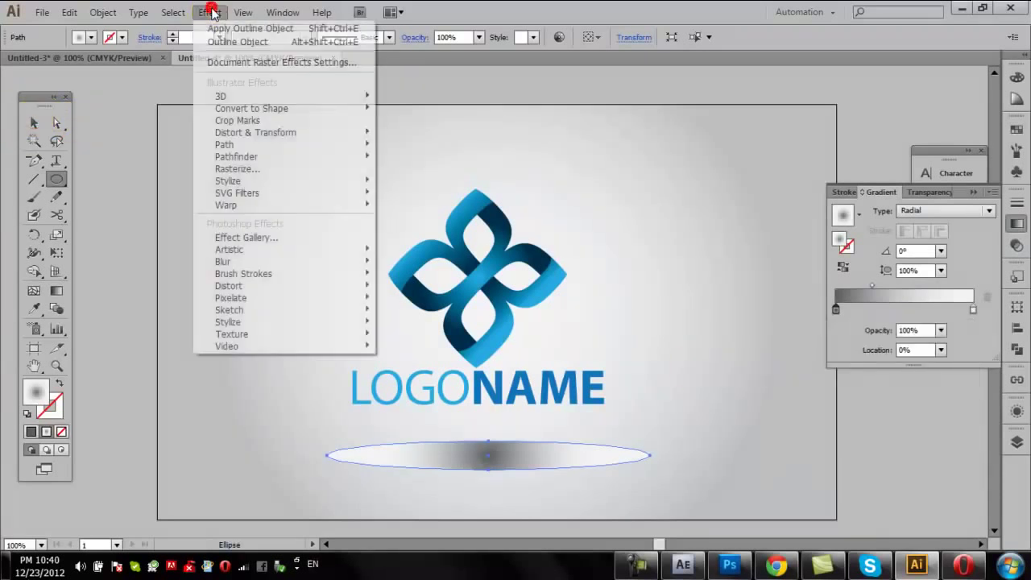
- Apply a Gaussian Blur with a 7.6-pixel radius to the grey shadow ellipse
click(406, 261)
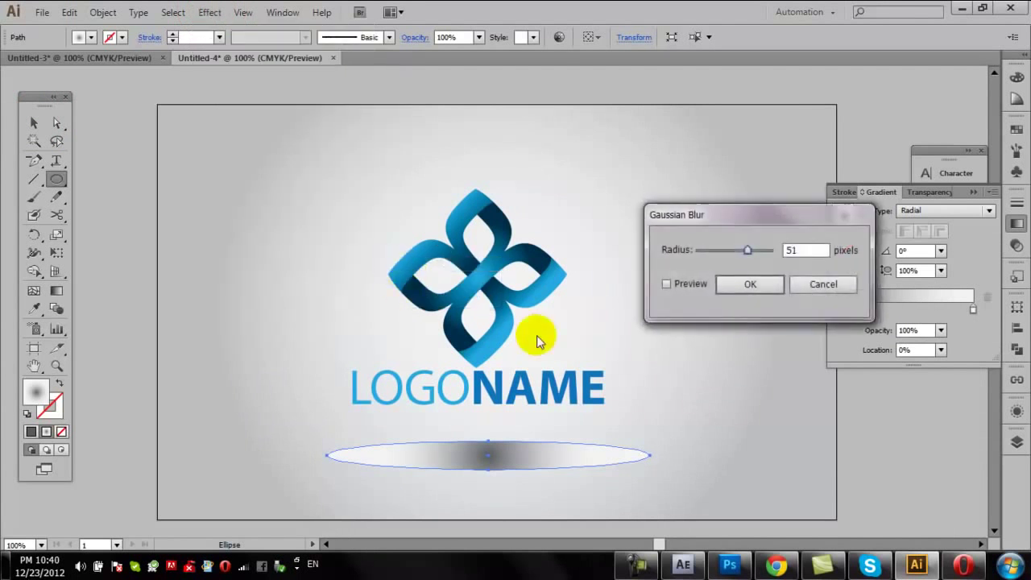
click(667, 284)
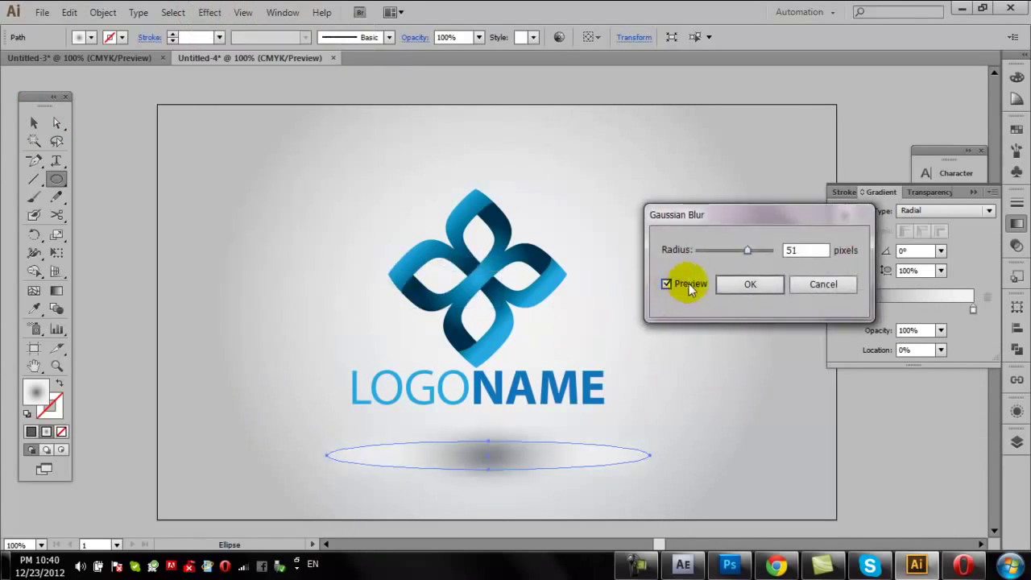
drag(748, 251, 724, 251)
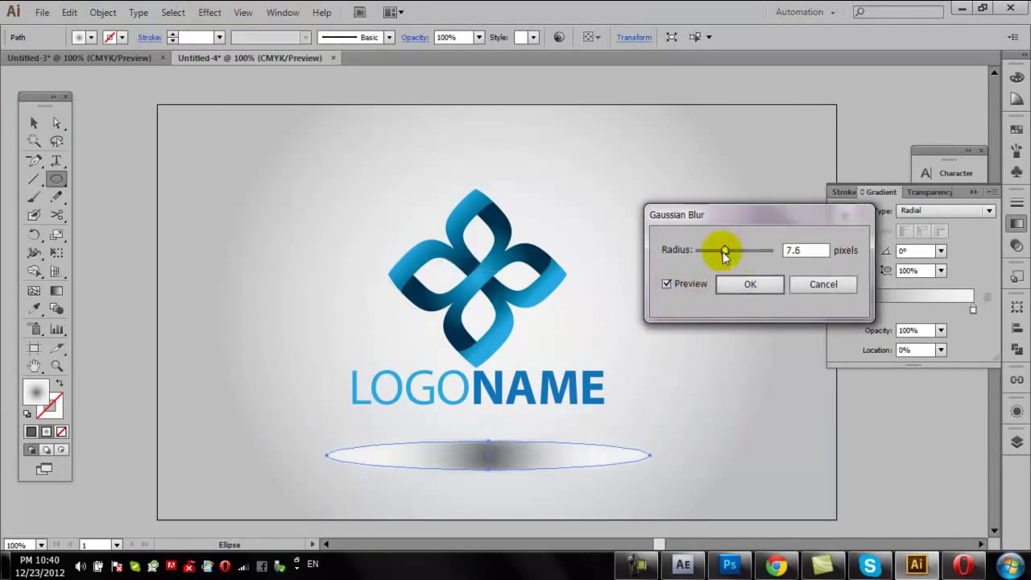
click(751, 283)
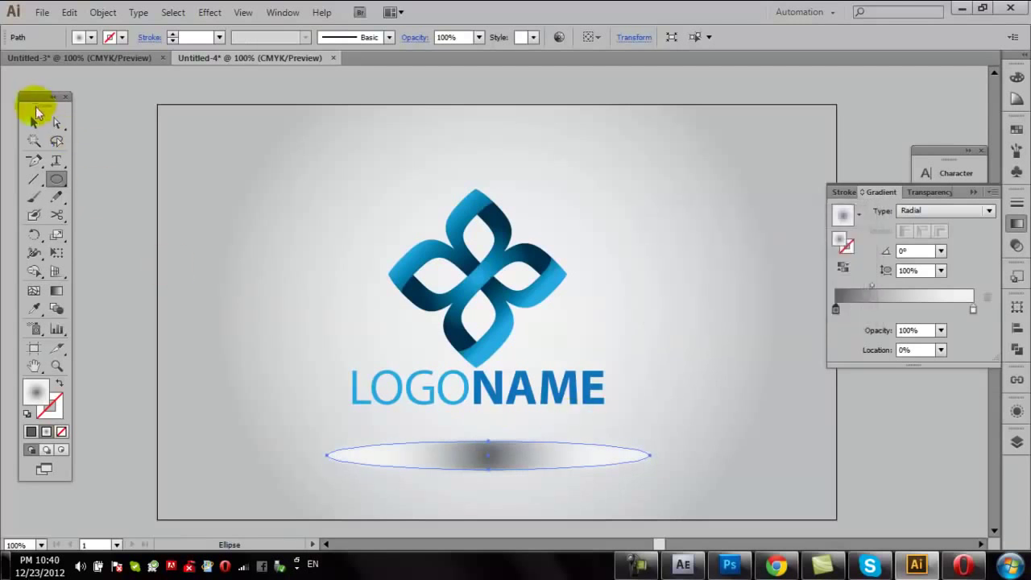
click(31, 123)
- Move the shadow ellipse up under LOGONAME and bring the text to the front
drag(486, 464, 472, 409)
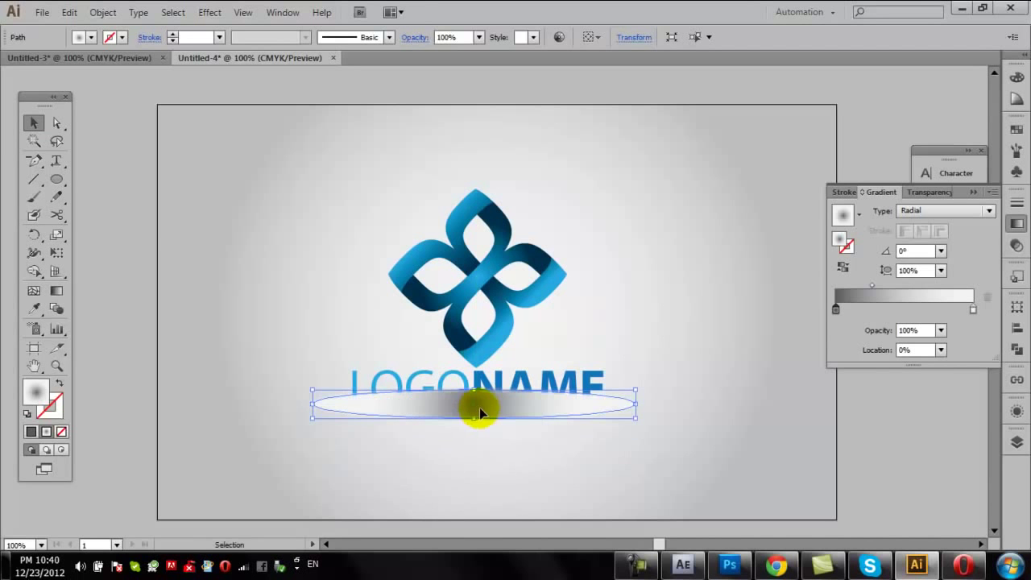
click(507, 379)
right_click(506, 380)
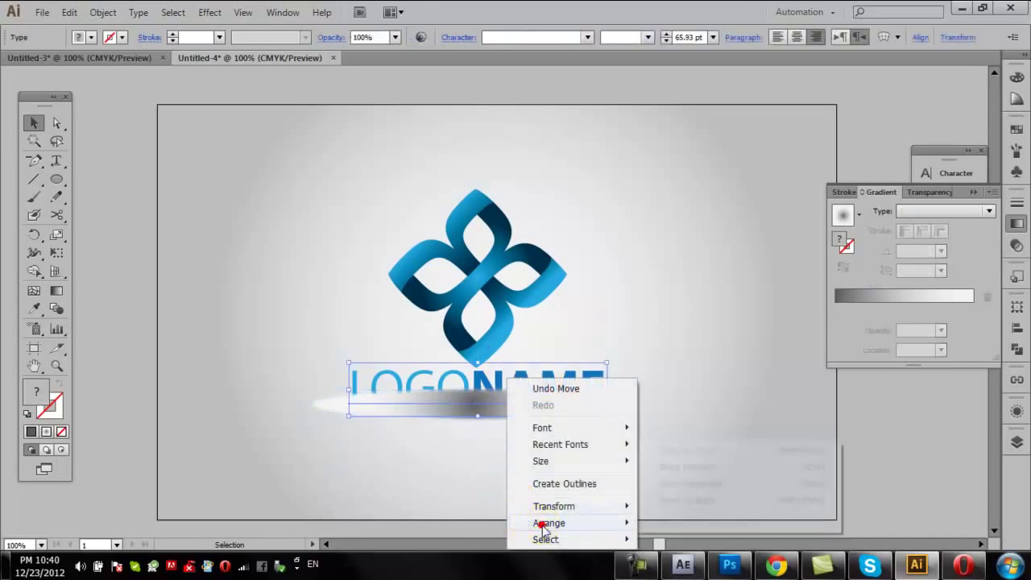
click(691, 449)
click(922, 427)
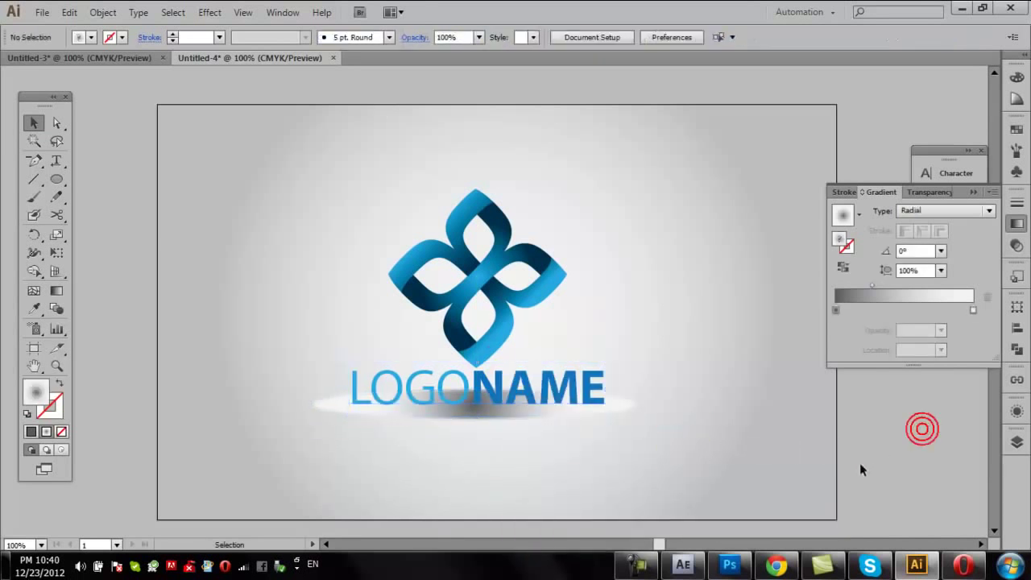
- Stretch the shadow ellipse wider on both sides and centre it under the text
click(509, 415)
click(524, 457)
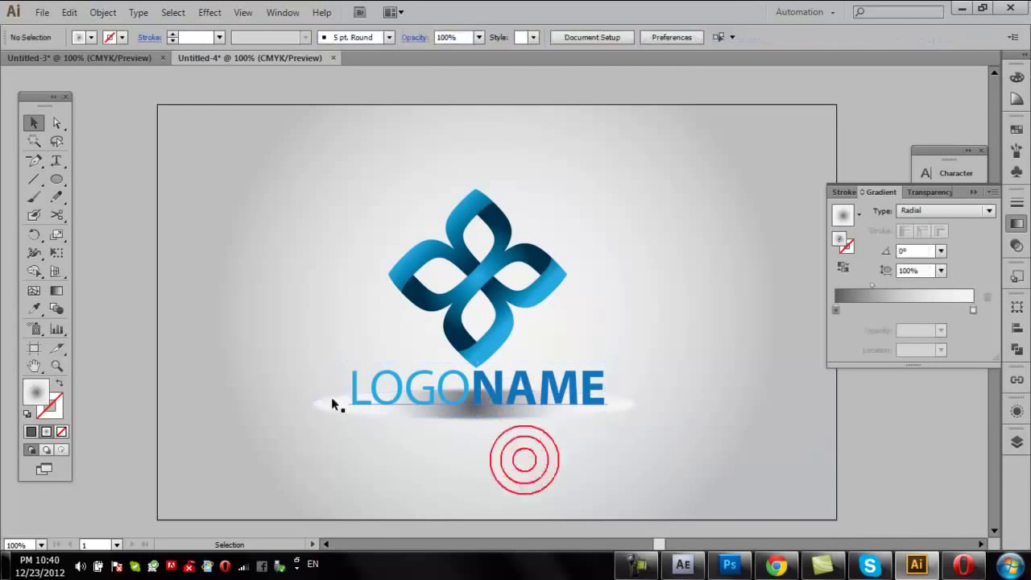
click(325, 403)
drag(636, 403, 726, 411)
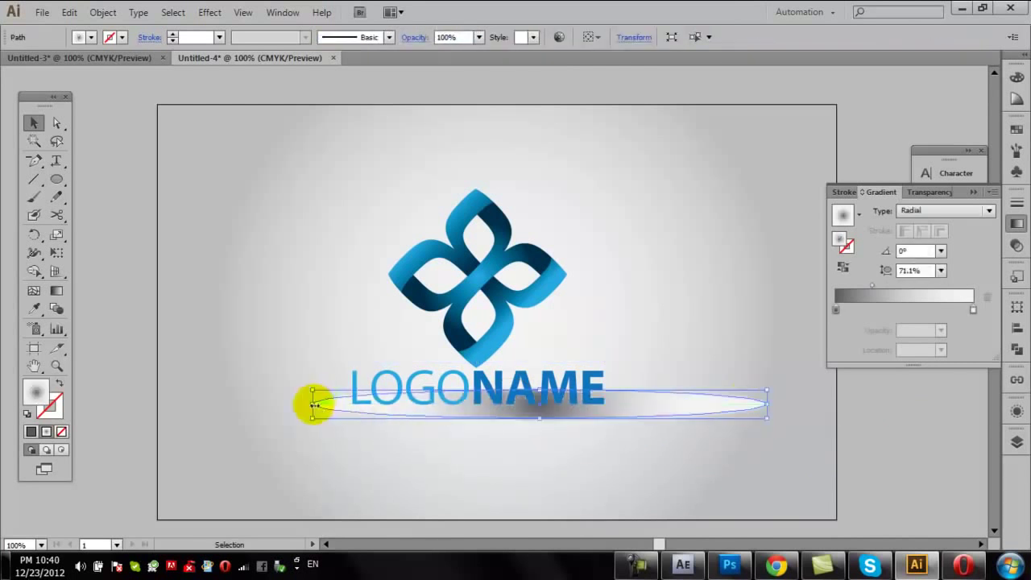
drag(313, 405, 165, 402)
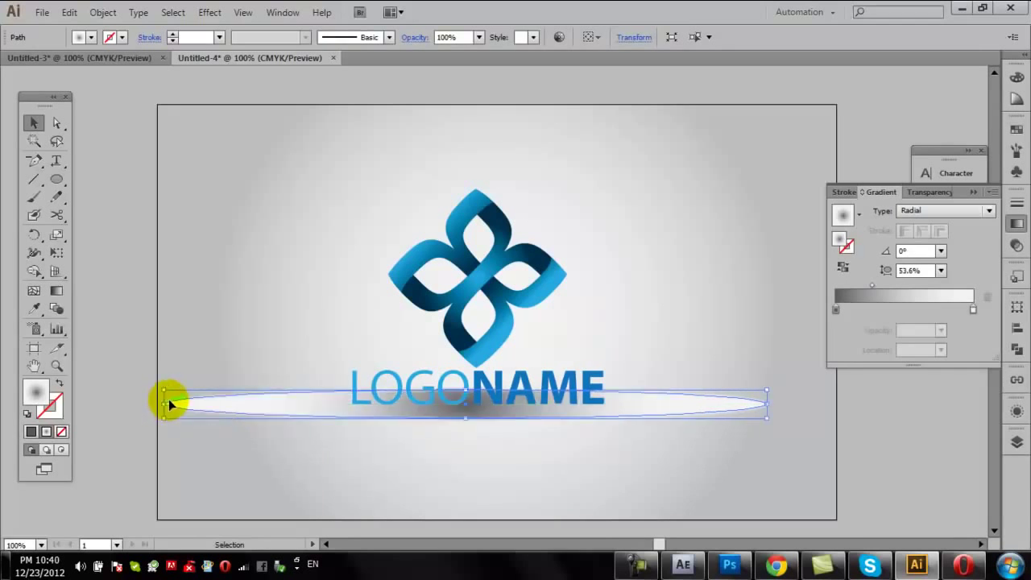
click(420, 488)
click(693, 409)
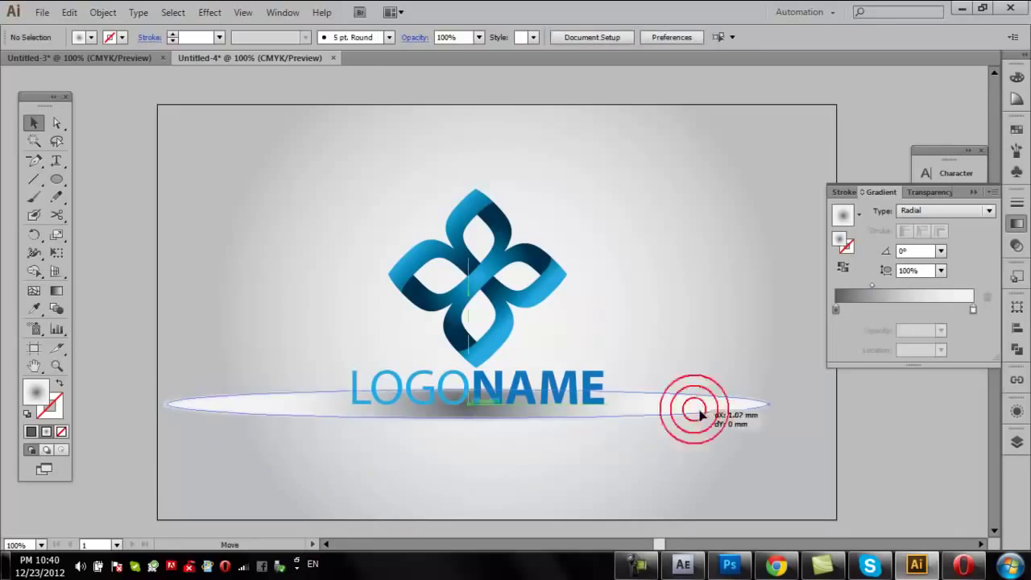
drag(700, 412, 705, 413)
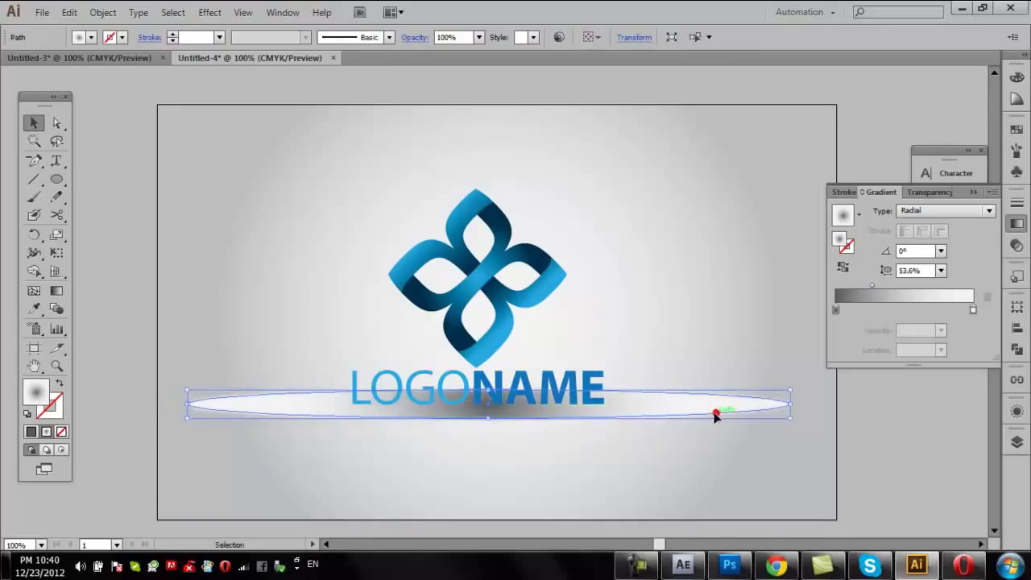
- Set the shadow to 40% opacity and its gradient's outer stop to 0% opacity
click(456, 34)
text(40)
click(667, 132)
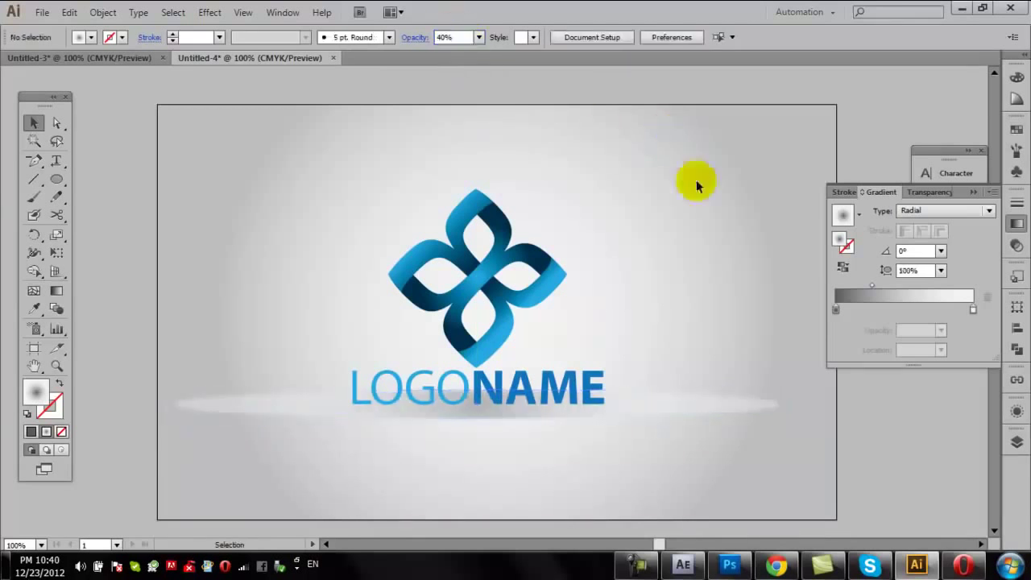
click(697, 396)
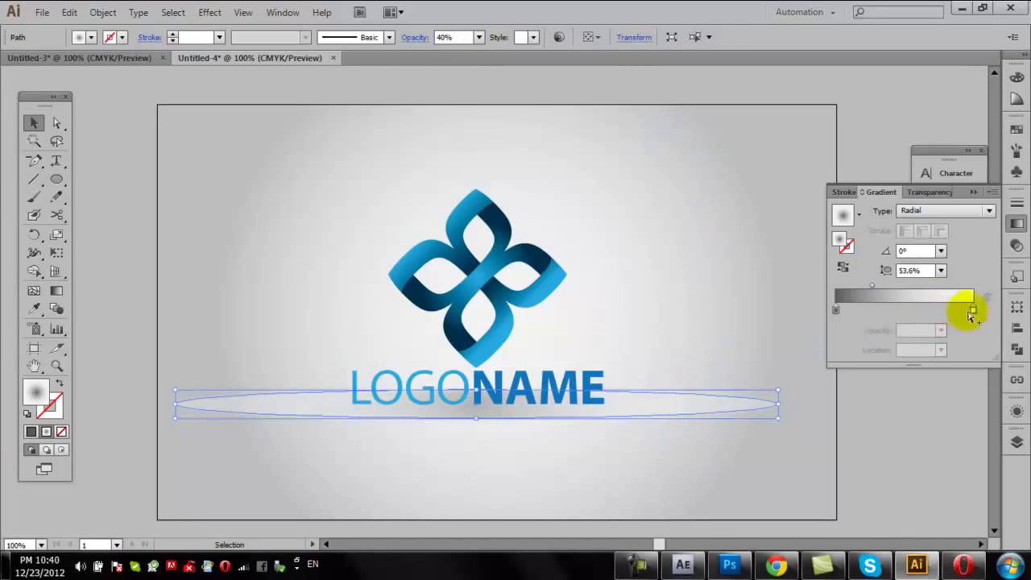
click(973, 311)
click(942, 331)
click(958, 351)
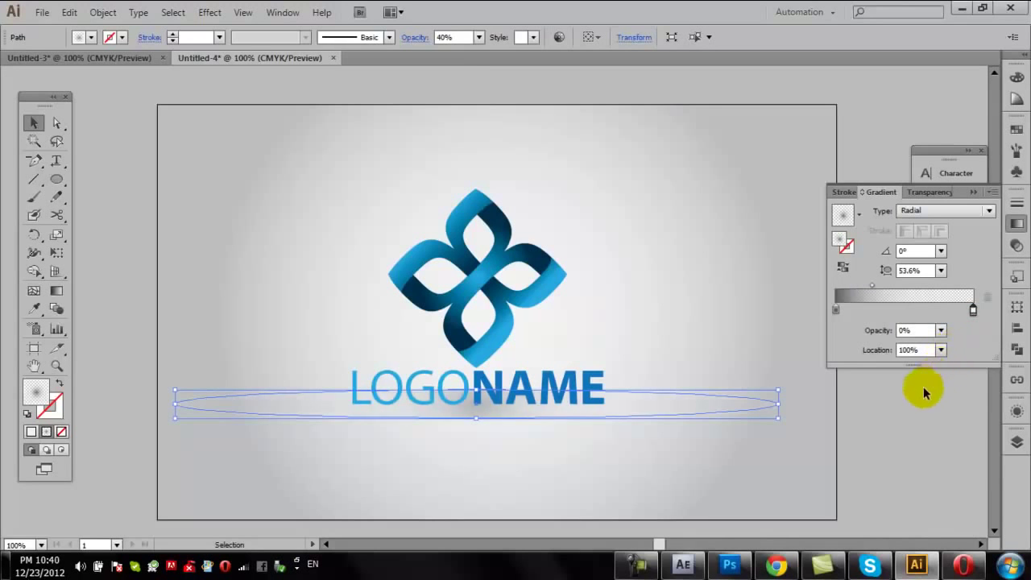